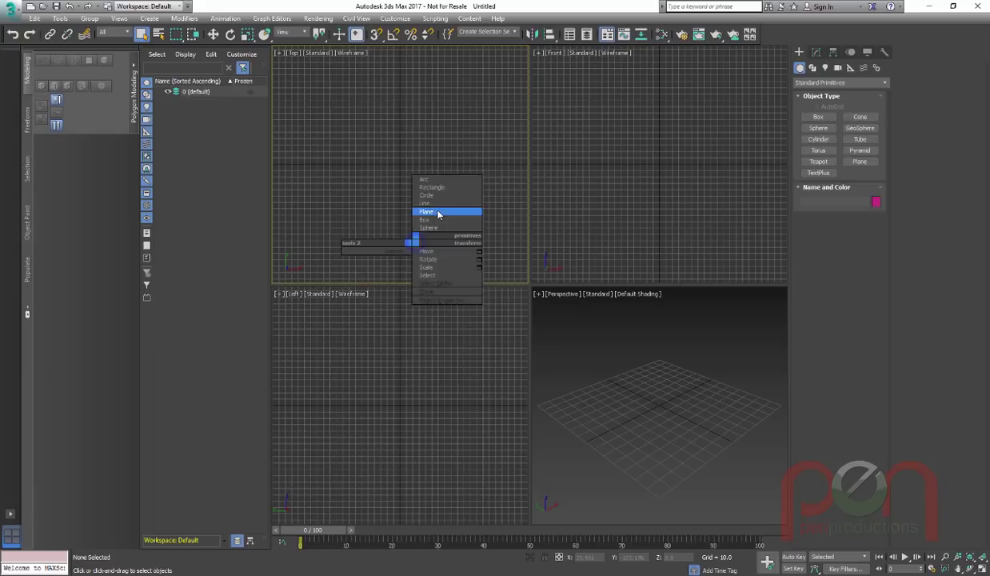
# Create a plane in the Top viewport and set its length and width to 50.
pyautogui.click(434, 215)
pyautogui.moveTo(354, 115); pyautogui.dragTo(456, 218)
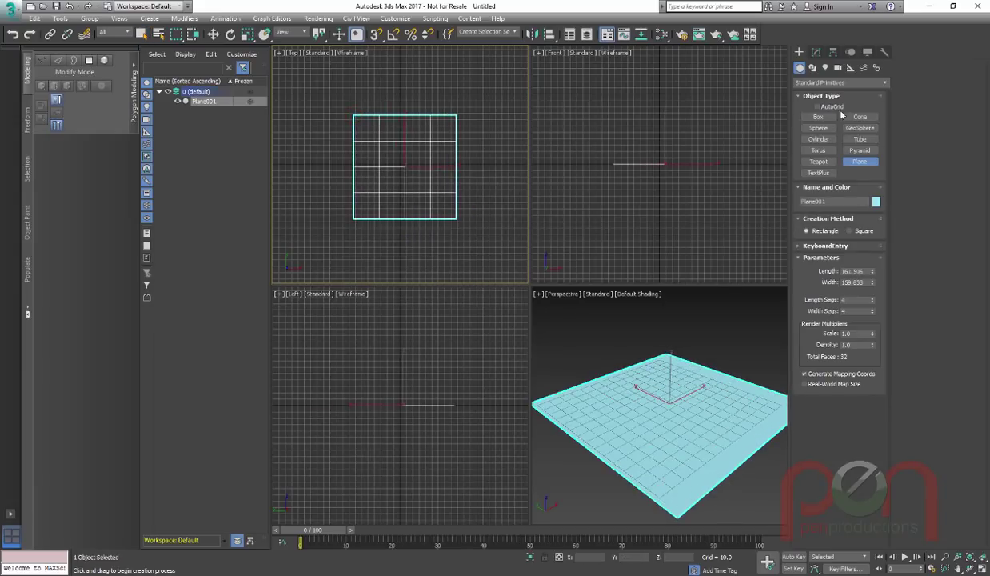
pyautogui.doubleClick(853, 271)
pyautogui.write('50')
pyautogui.press('Tab')
pyautogui.write('50')
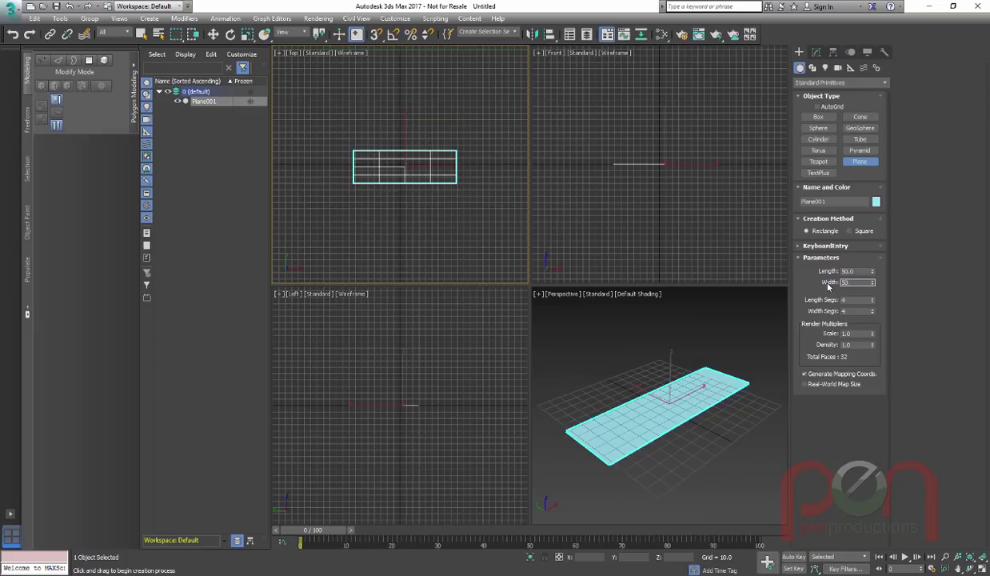
# Set the plane's length and width segments to 30 each.
pyautogui.press('Tab')
pyautogui.write('30')
pyautogui.press('Tab')
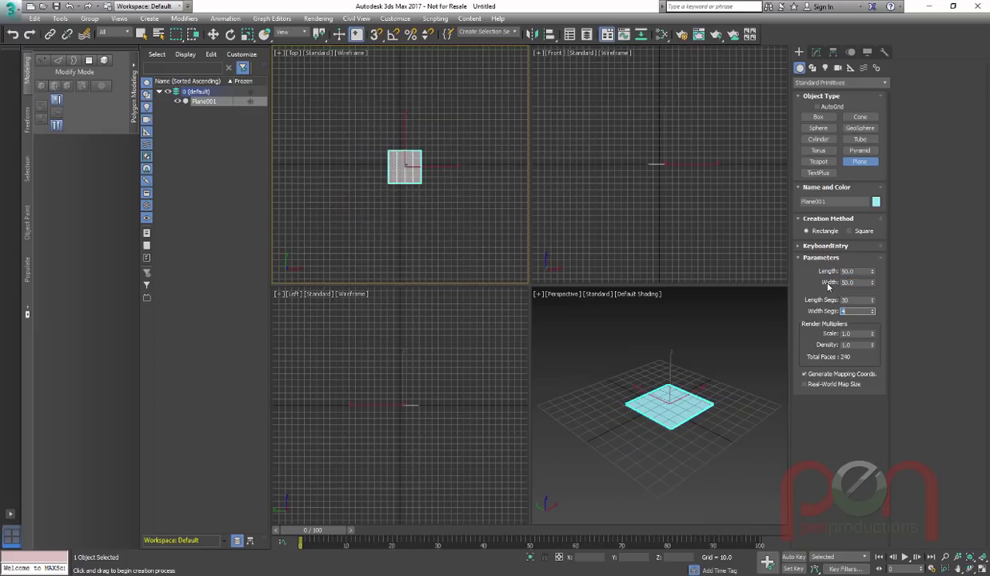
pyautogui.write('30')
pyautogui.press('Tab')
# Maximize the Top viewport and display the plane shaded with edged faces.
pyautogui.scroll(6, 409, 196)
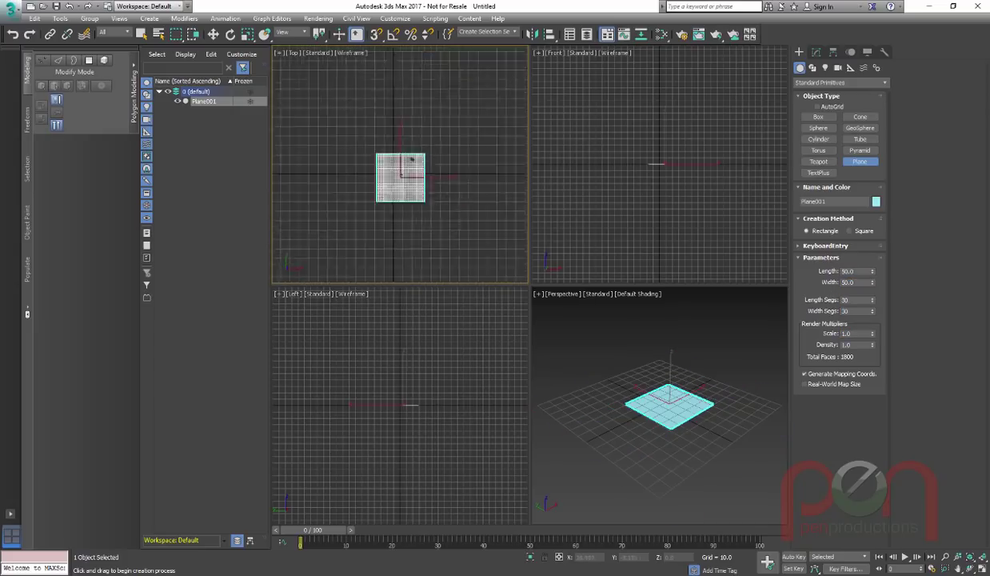
pyautogui.hotkey('alt', 'w')
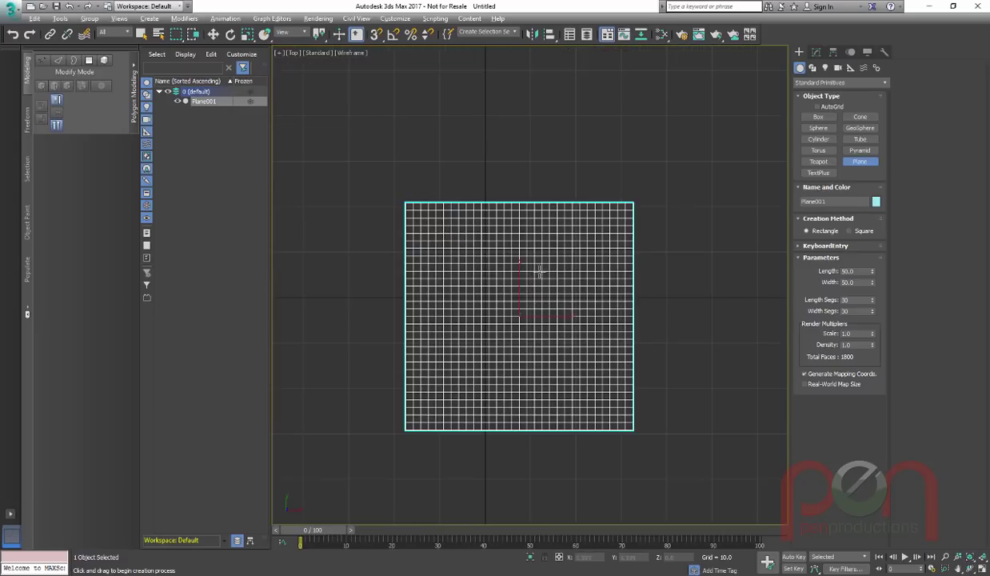
pyautogui.scroll(3, 568, 268)
pyautogui.press('F3')
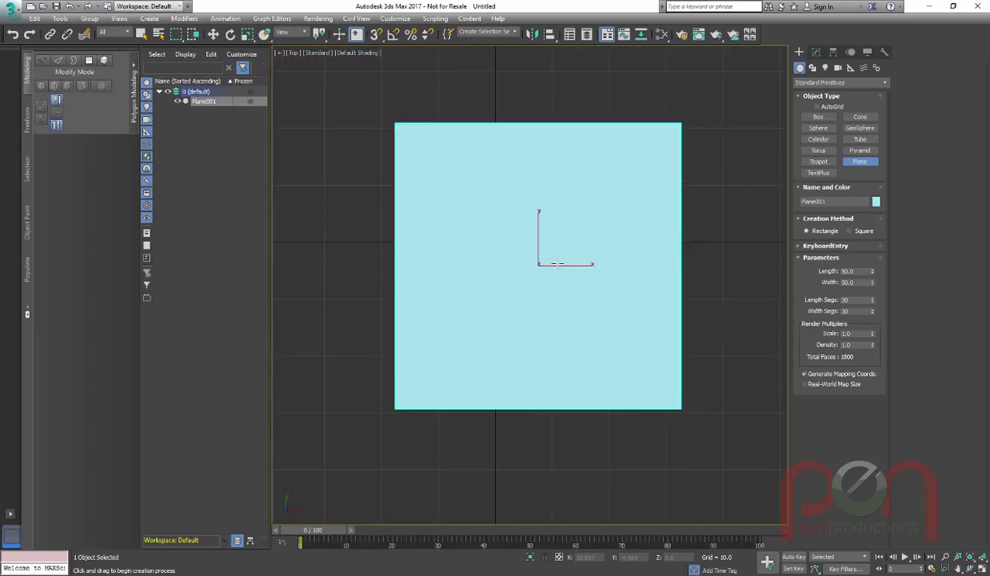
pyautogui.press('F4')
pyautogui.scroll(-1, 578, 265)
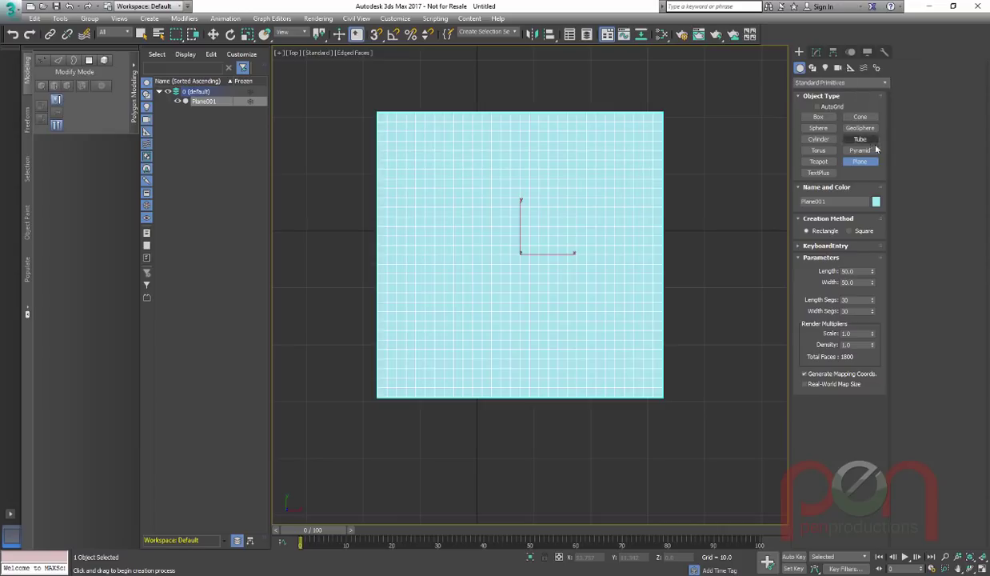
# Move the plane to the world origin by setting its absolute X and Y positions to 0.
pyautogui.moveTo(560, 270); pyautogui.dragTo(570, 267, button='middle')
pyautogui.press('F12')
pyautogui.press('w')
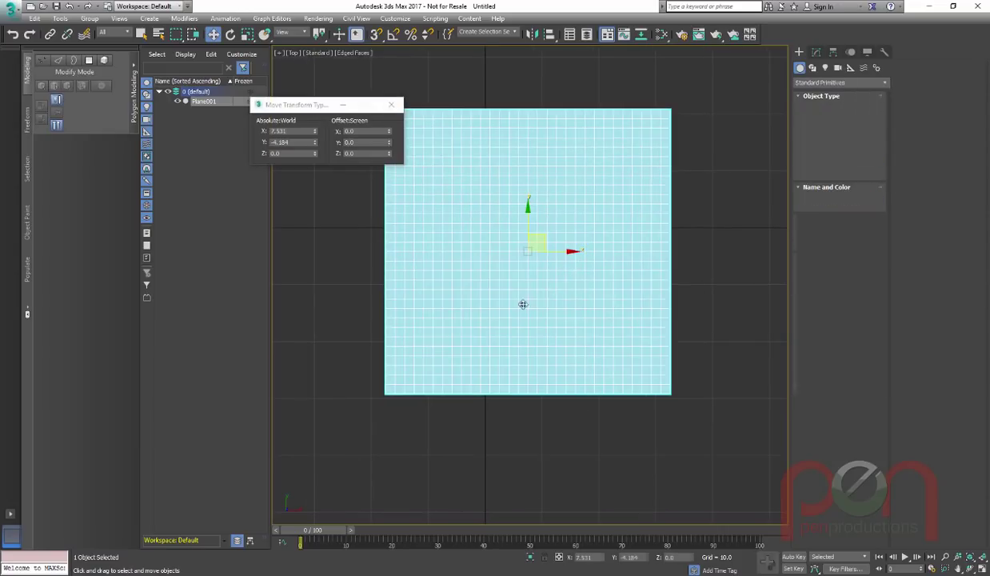
pyautogui.rightClick(315, 130)
pyautogui.rightClick(314, 141)
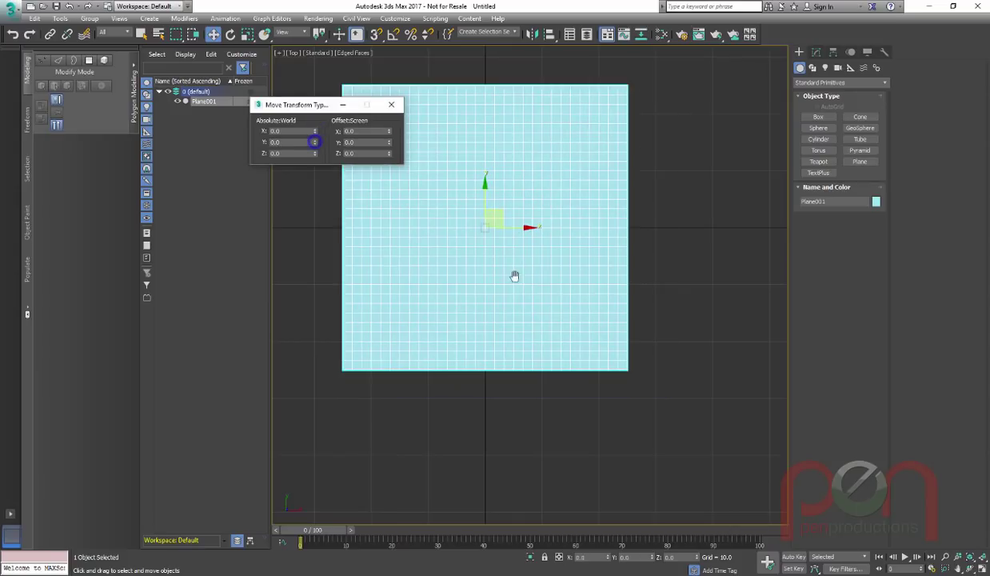
pyautogui.moveTo(513, 276); pyautogui.dragTo(571, 287, button='middle')
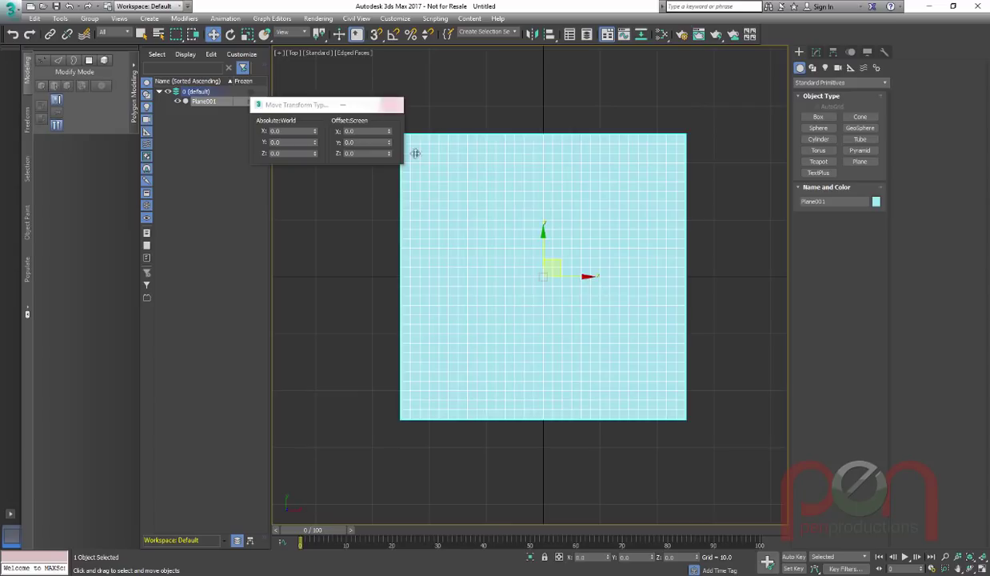
pyautogui.press('F12')
# Convert the plane to an Editable Poly.
pyautogui.moveTo(568, 310); pyautogui.dragTo(546, 313, button='middle')
pyautogui.scroll(4, 541, 298)
pyautogui.scroll(1, 546, 313)
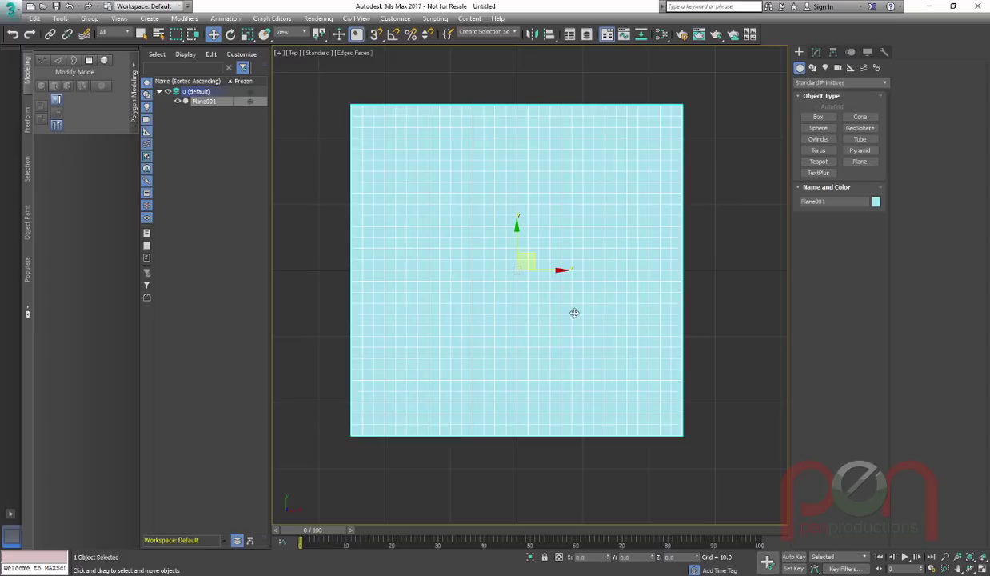
pyautogui.rightClick(501, 291)
pyautogui.moveTo(560, 404)
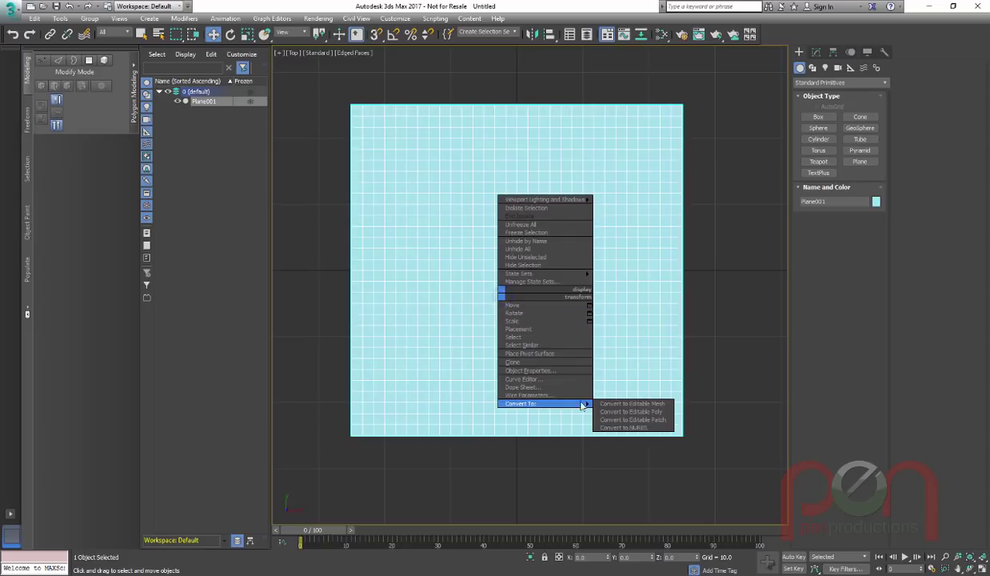
pyautogui.click(632, 411)
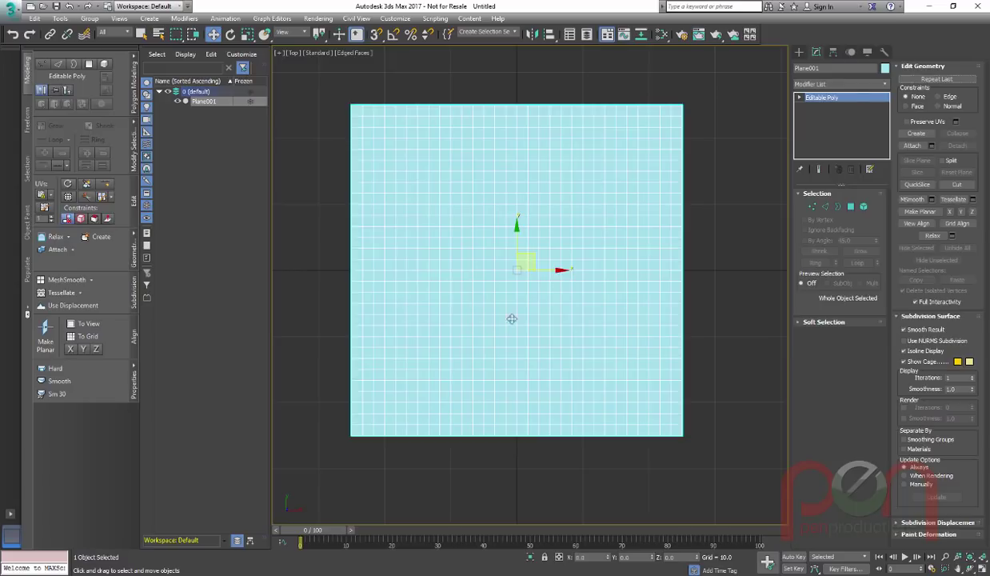
# Select all lengthwise edges of the plane by extending one left-border edge with Ring and Loop.
pyautogui.press('2')
pyautogui.click(353, 363)
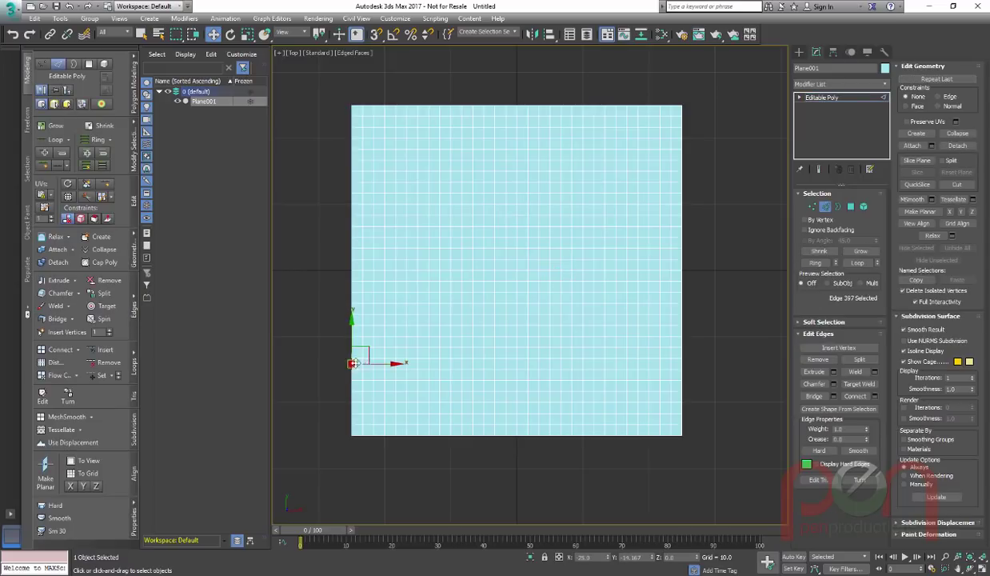
pyautogui.click(89, 139)
pyautogui.click(55, 139)
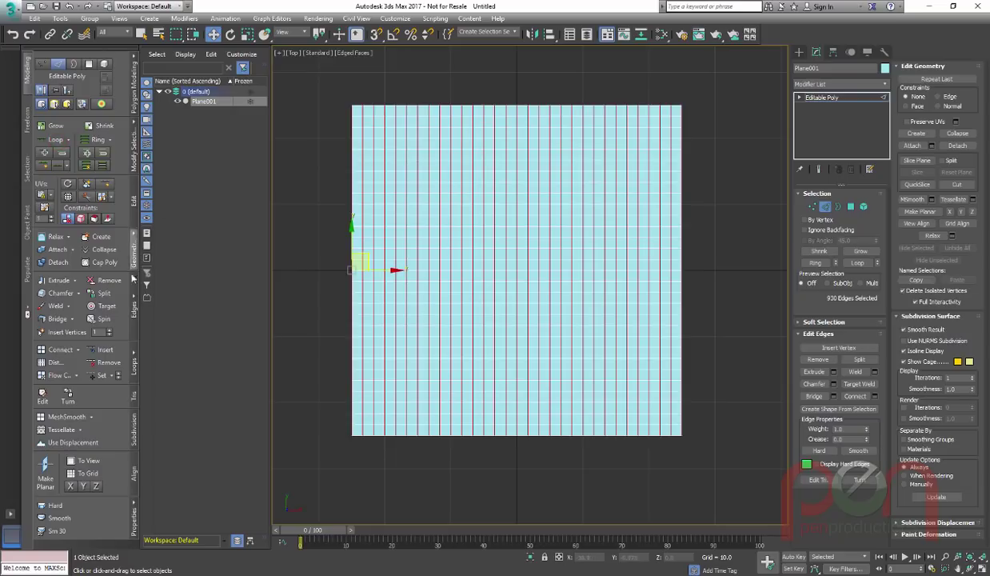
# Create a new shape of type Smooth from the selected edges.
pyautogui.click(129, 302)
pyautogui.click(191, 280)
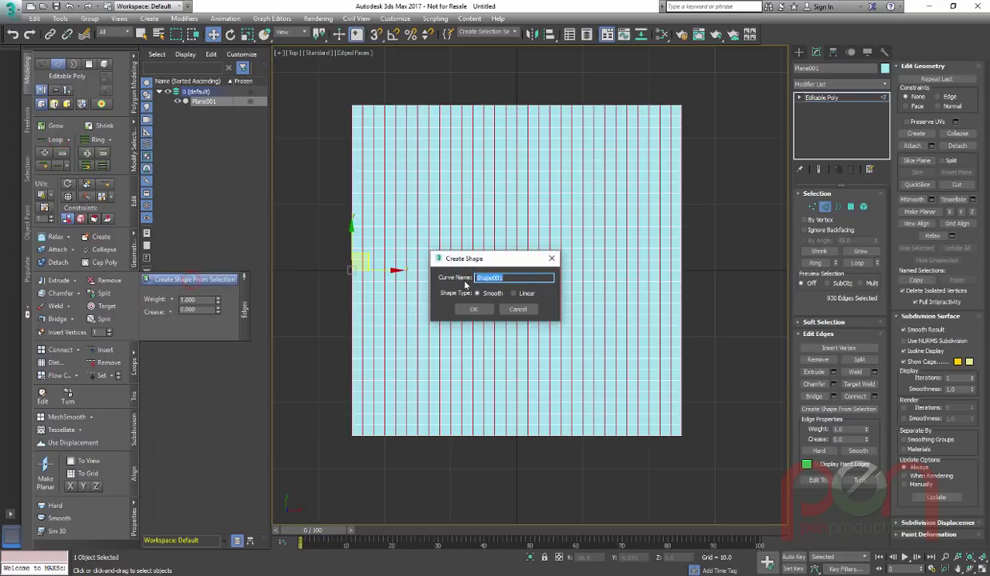
pyautogui.click(475, 311)
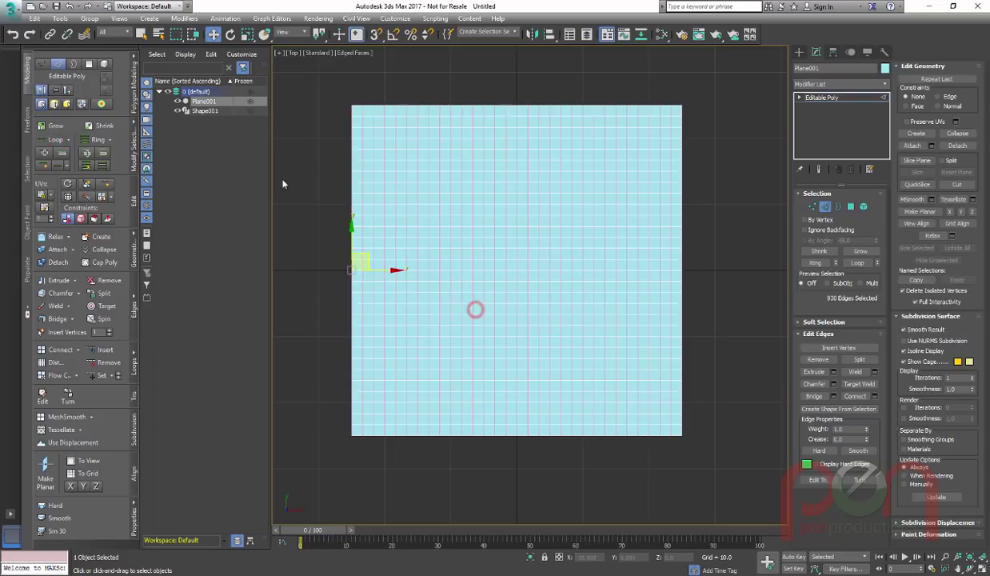
# Hide the original plane and select the spline shape extracted from its edges.
pyautogui.click(178, 101)
pyautogui.click(201, 111)
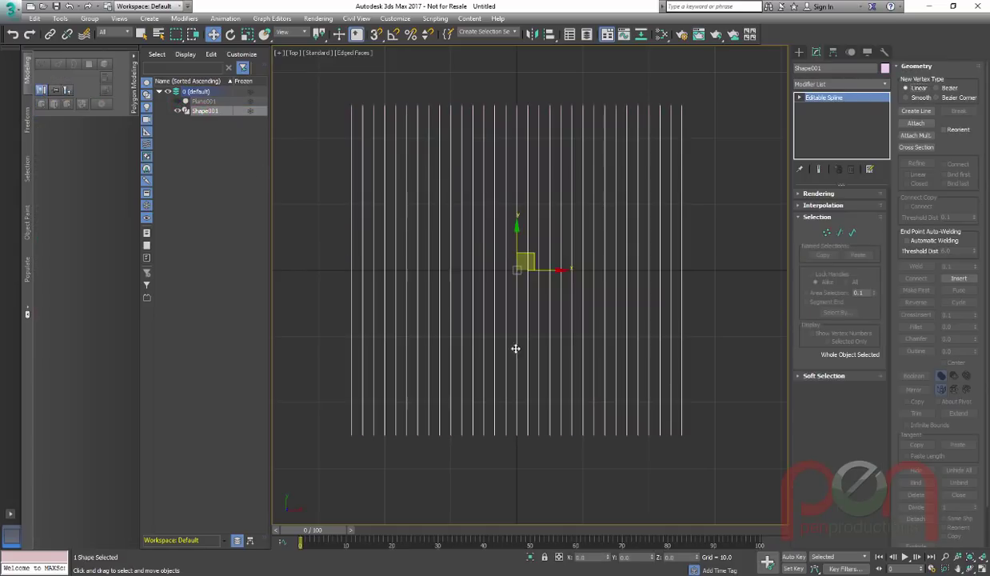
pyautogui.moveTo(512, 353); pyautogui.dragTo(530, 353, button='middle')
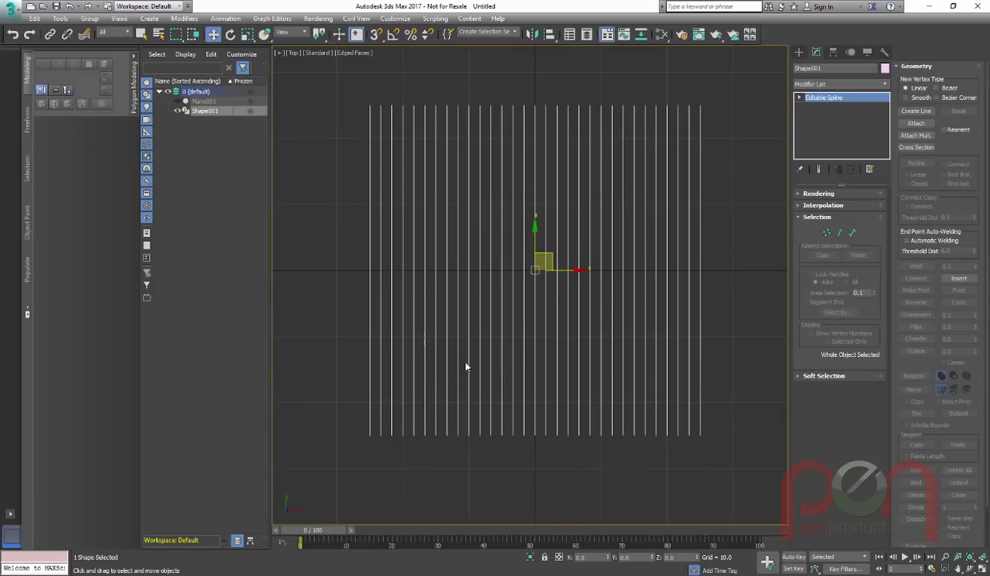
# Select every other row of the shape's vertices across its full length in the Left view.
pyautogui.press('1')
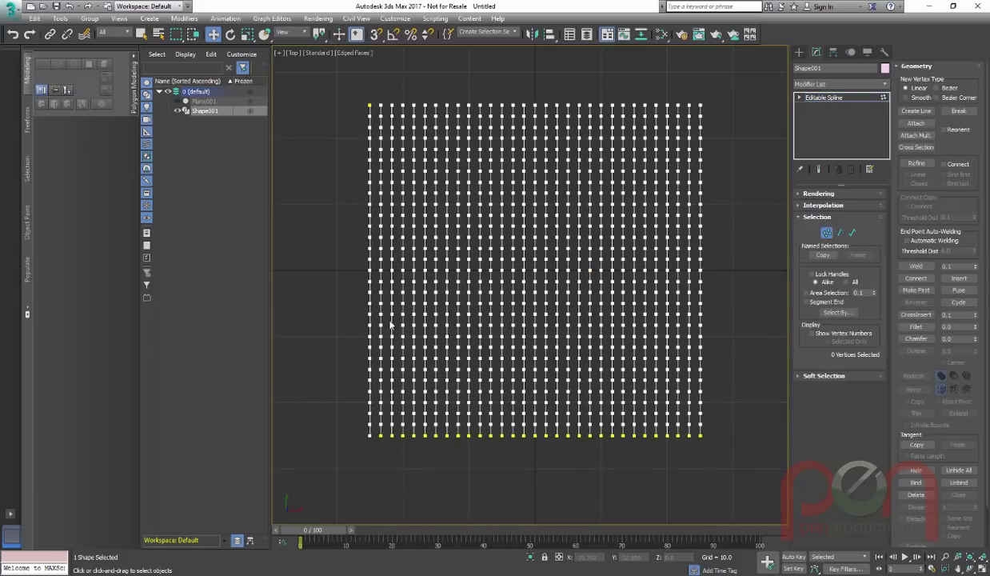
pyautogui.moveTo(457, 394); pyautogui.dragTo(470, 390, button='middle')
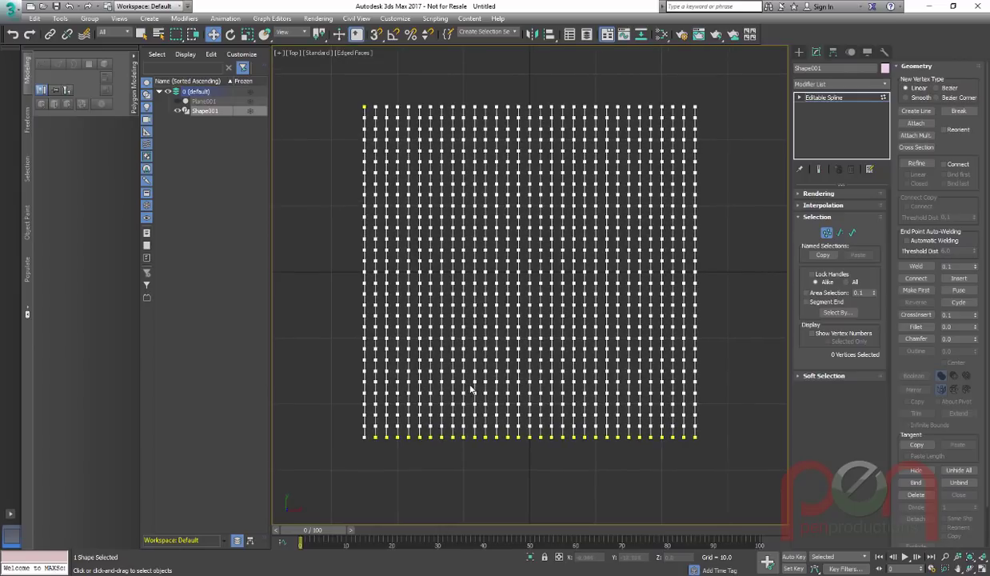
pyautogui.press('l')
pyautogui.press('z')
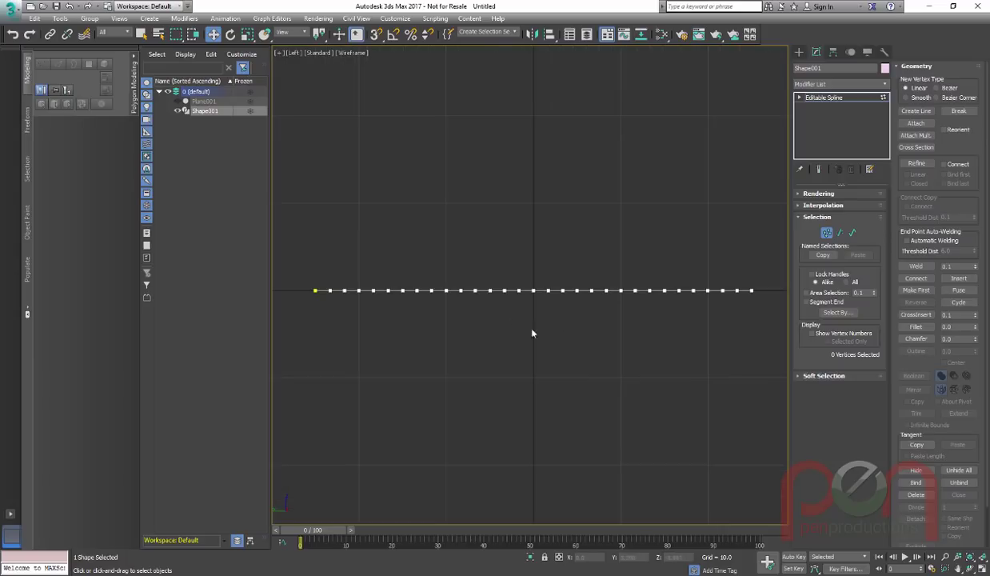
pyautogui.moveTo(733, 283); pyautogui.dragTo(313, 285)
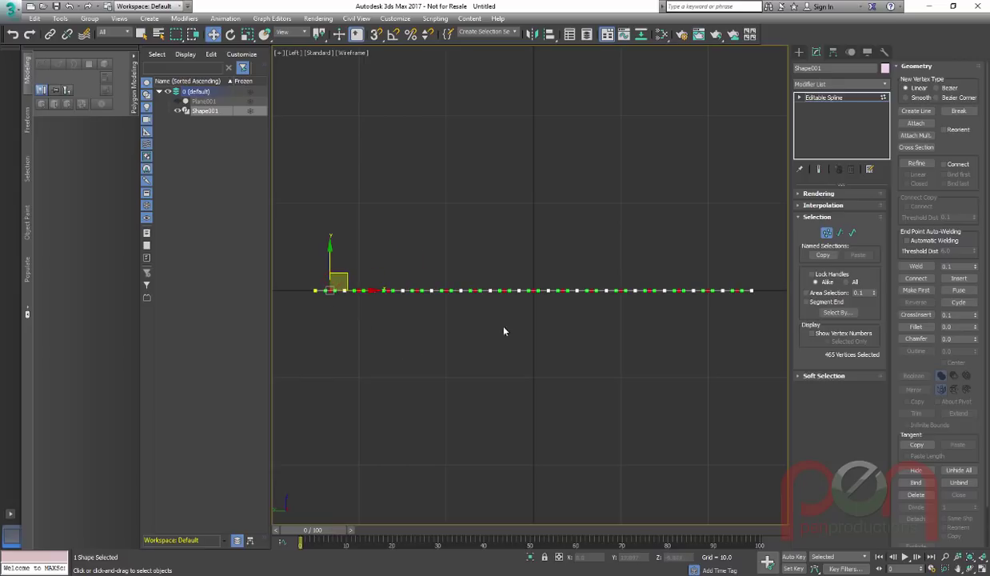
pyautogui.click(475, 291)
pyautogui.moveTo(477, 292); pyautogui.dragTo(473, 303, button='middle')
# Open the Move Transform Type-In for the selected vertices and switch the transform centre to the selection centre.
pyautogui.press('F12')
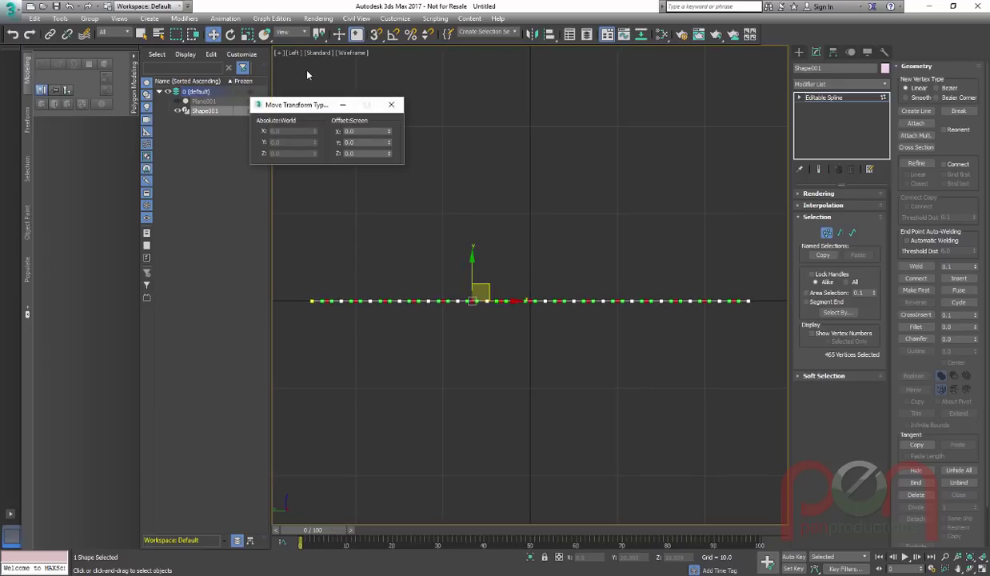
pyautogui.moveTo(314, 105); pyautogui.dragTo(385, 146)
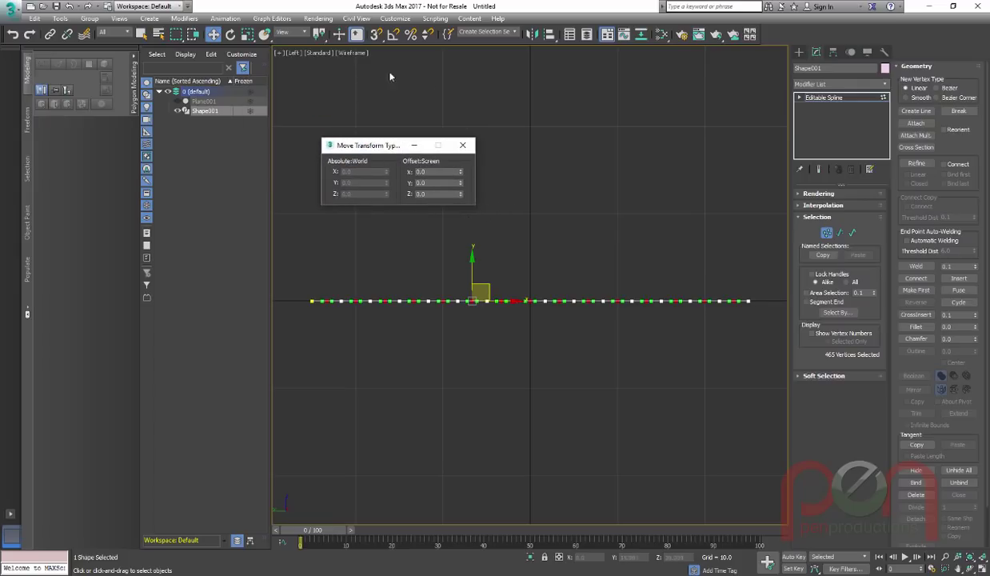
pyautogui.moveTo(321, 36); pyautogui.dragTo(319, 70)
pyautogui.moveTo(534, 241); pyautogui.dragTo(531, 258, button='middle')
pyautogui.scroll(1, 530, 259)
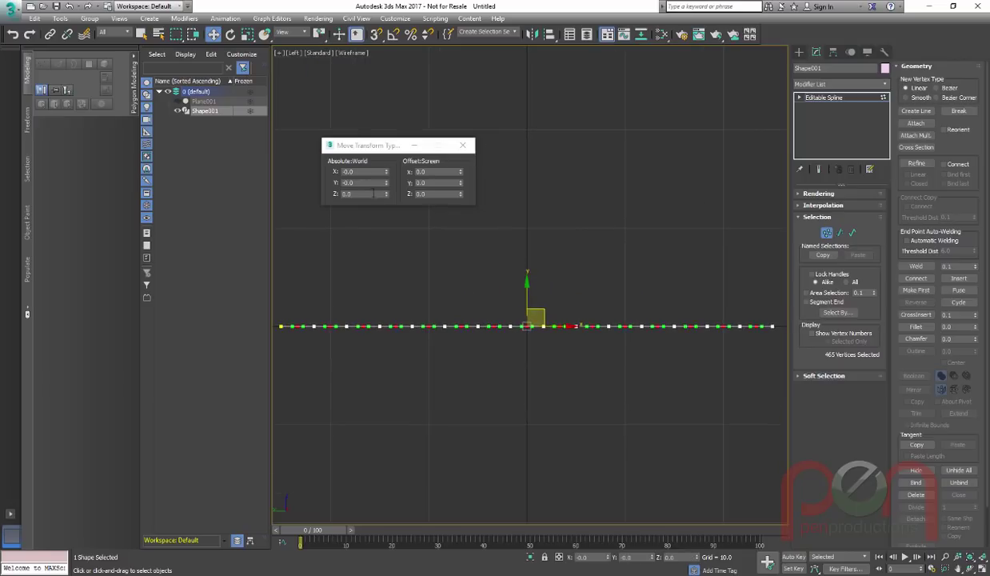
# Raise the selected alternate vertices to an absolute Z position of 0.3.
pyautogui.moveTo(387, 195); pyautogui.dragTo(387, 191)
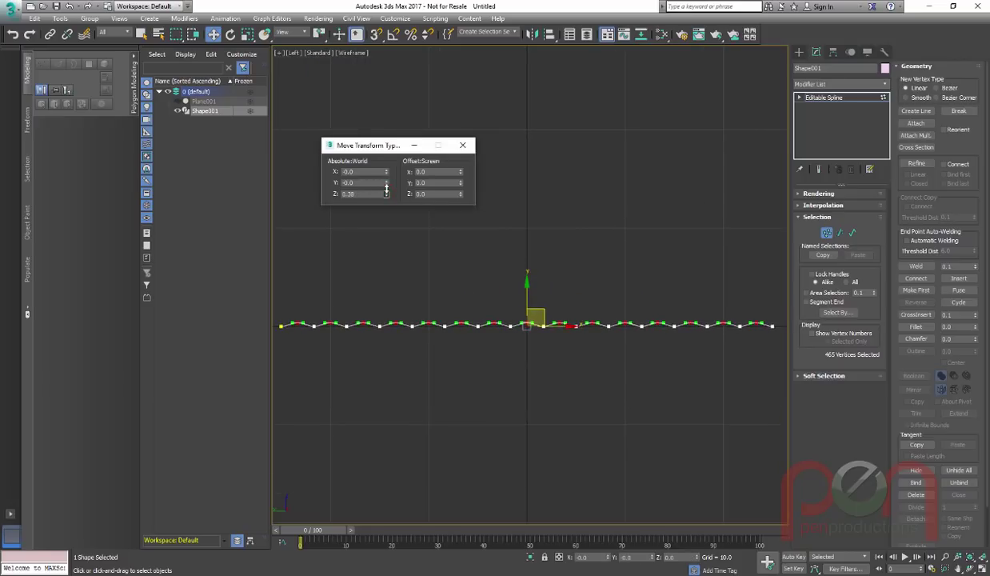
pyautogui.rightClick(386, 194)
pyautogui.doubleClick(360, 194)
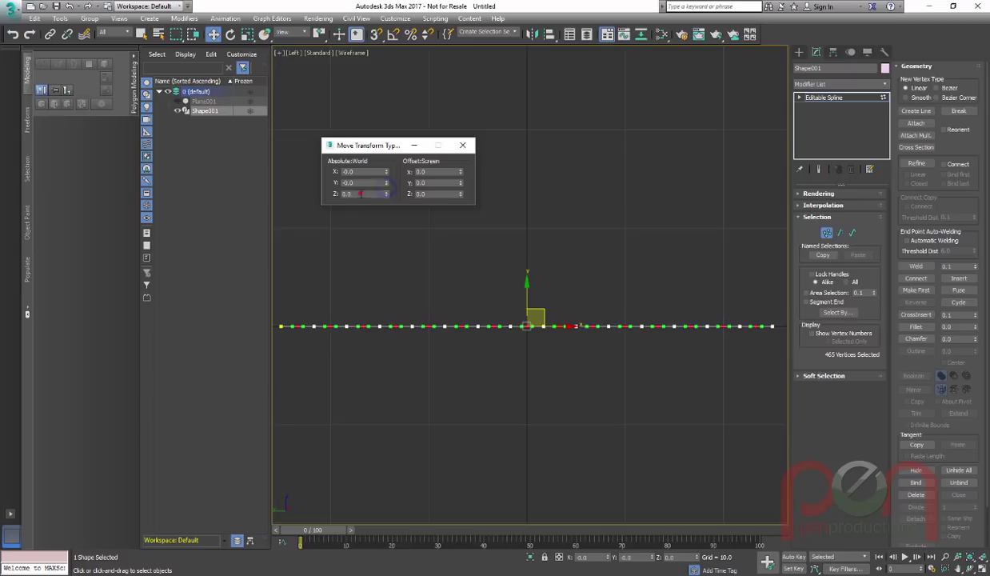
pyautogui.write('0.3')
pyautogui.press('Return')
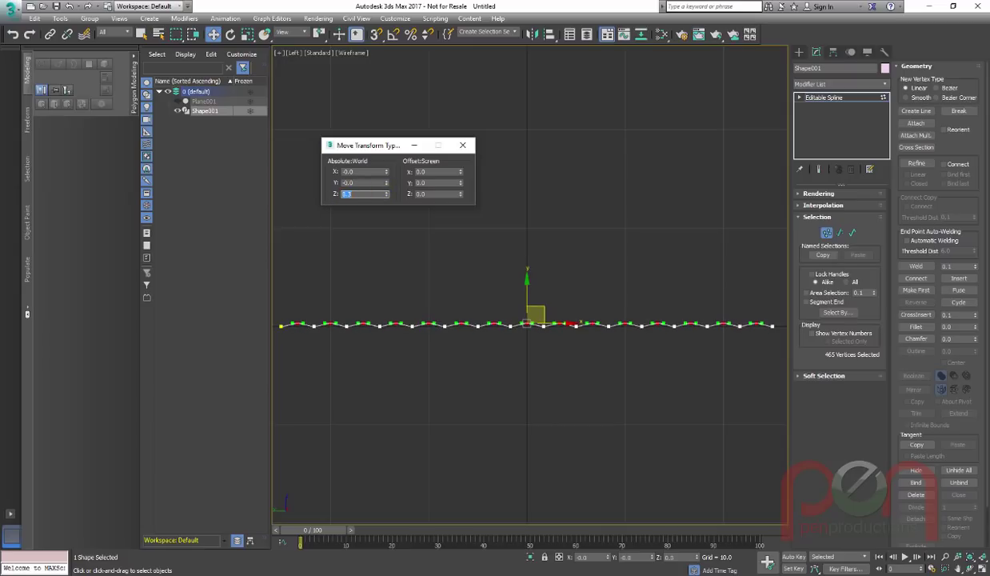
# Invert the vertex selection and lower the remaining vertices to an absolute Z position of -0.3.
pyautogui.moveTo(518, 308); pyautogui.dragTo(543, 274, button='middle')
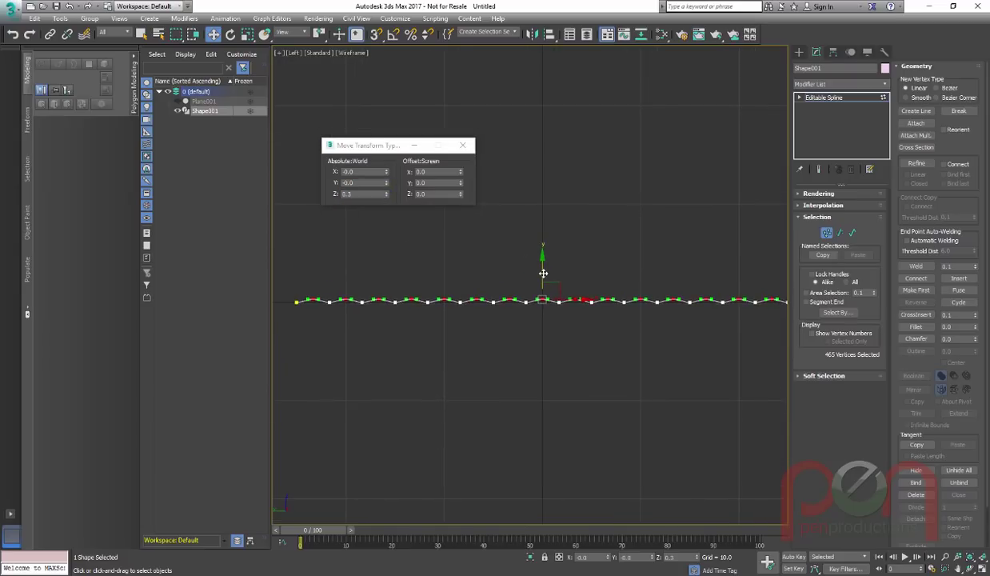
pyautogui.hotkey('ctrl', 'i')
pyautogui.doubleClick(349, 195)
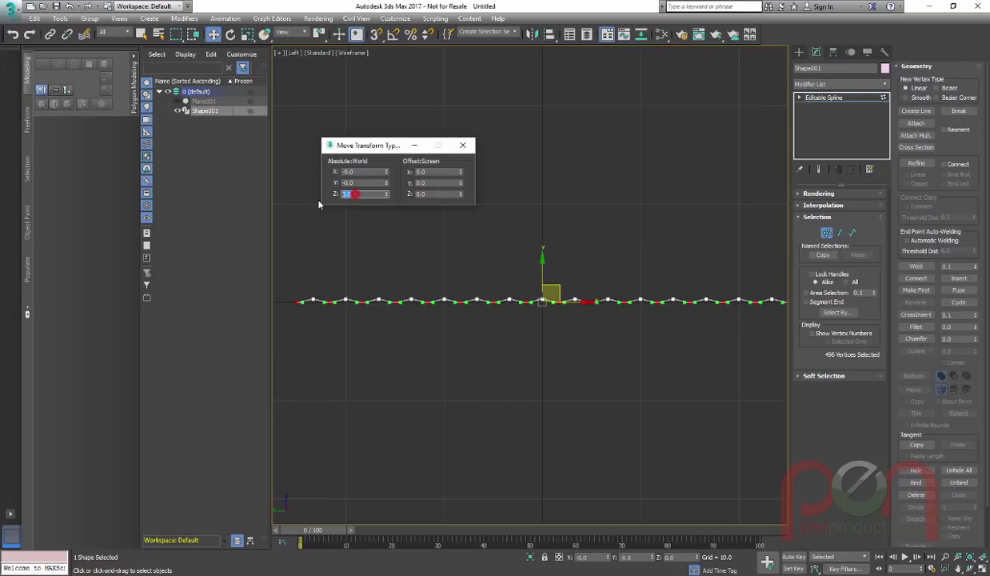
pyautogui.write('-0.3')
pyautogui.press('Return')
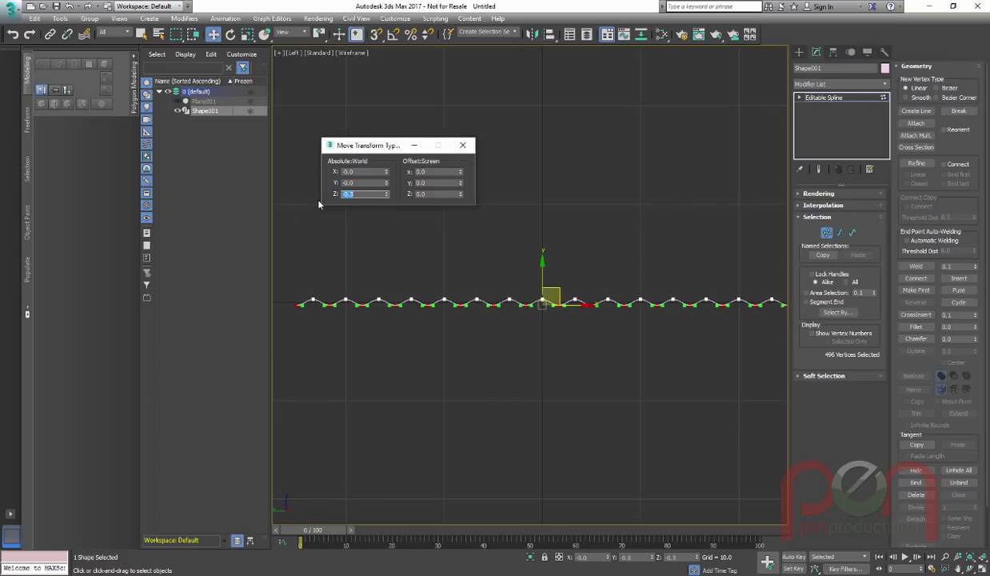
# Select every other spline of the shape across its full width at spline level and close the Move Transform Type-In.
pyautogui.moveTo(551, 321); pyautogui.dragTo(516, 402, button='middle')
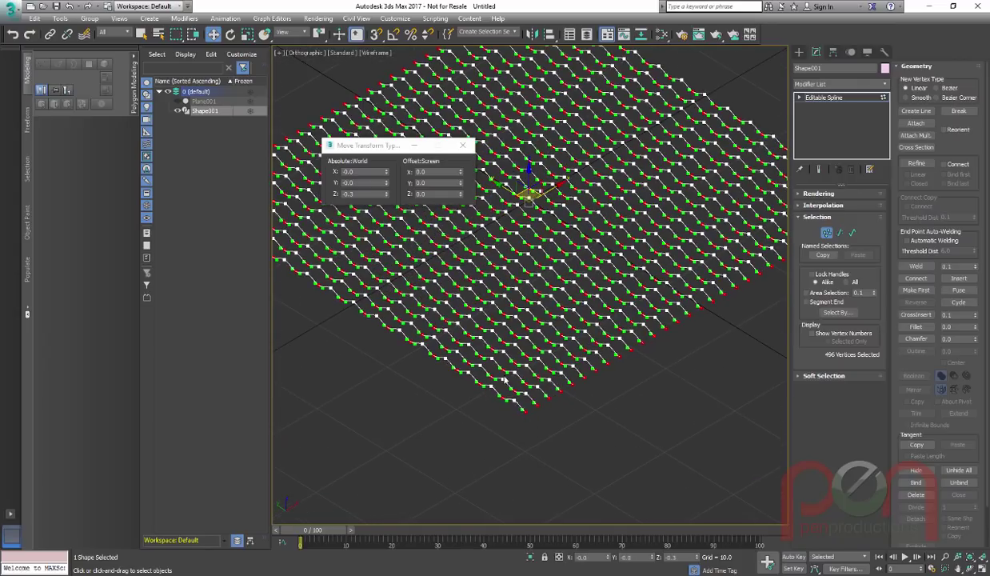
pyautogui.keyDown('alt'); pyautogui.moveTo(544, 357); pyautogui.dragTo(488, 364, button='middle'); pyautogui.keyUp('alt')
pyautogui.press('3')
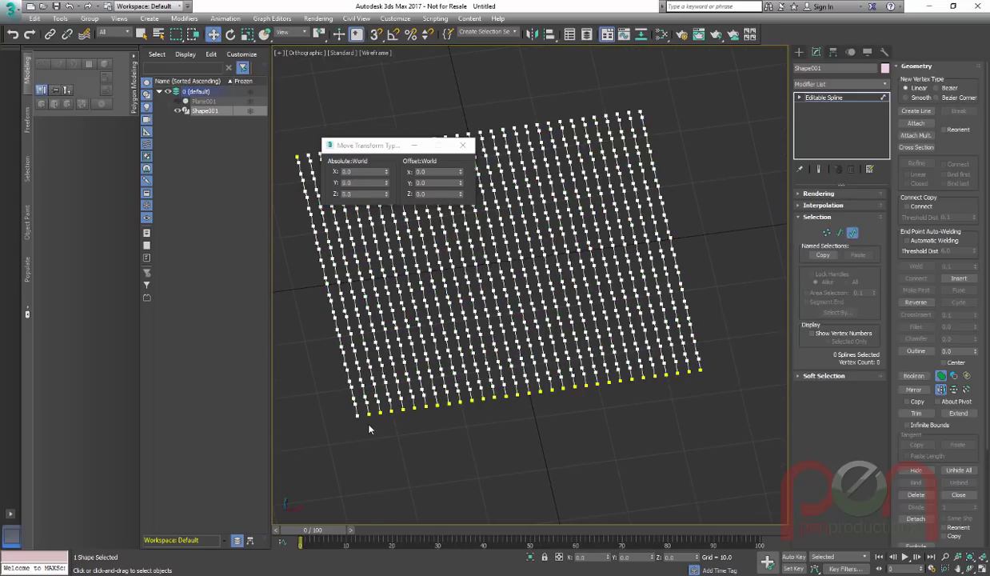
pyautogui.click(358, 404)
pyautogui.scroll(2, 373, 410)
pyautogui.keyDown('ctrl'); pyautogui.click(382, 400); pyautogui.keyUp('ctrl')
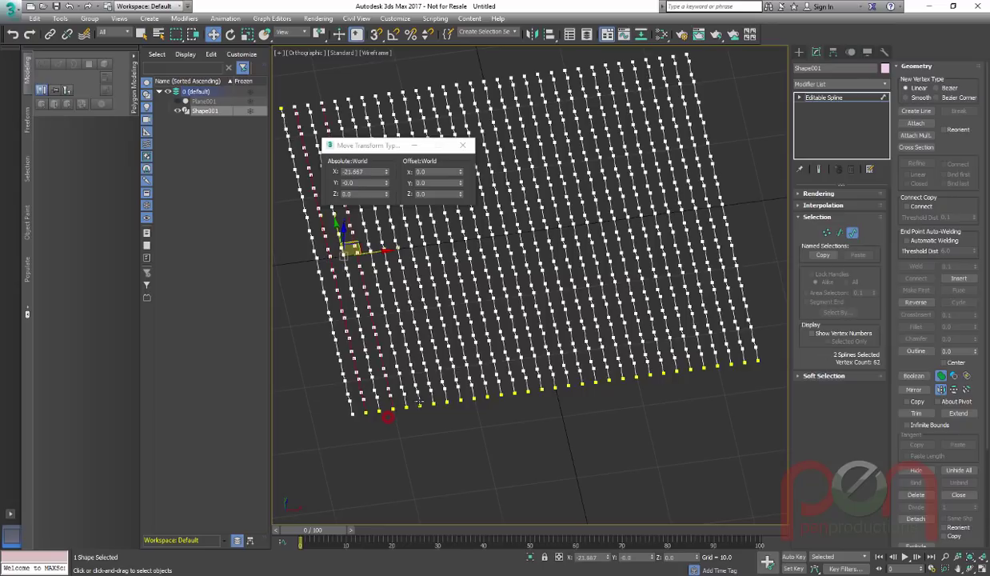
pyautogui.keyDown('ctrl'); pyautogui.click(415, 410); pyautogui.keyUp('ctrl')
pyautogui.keyDown('ctrl'); pyautogui.click(447, 407); pyautogui.keyUp('ctrl')
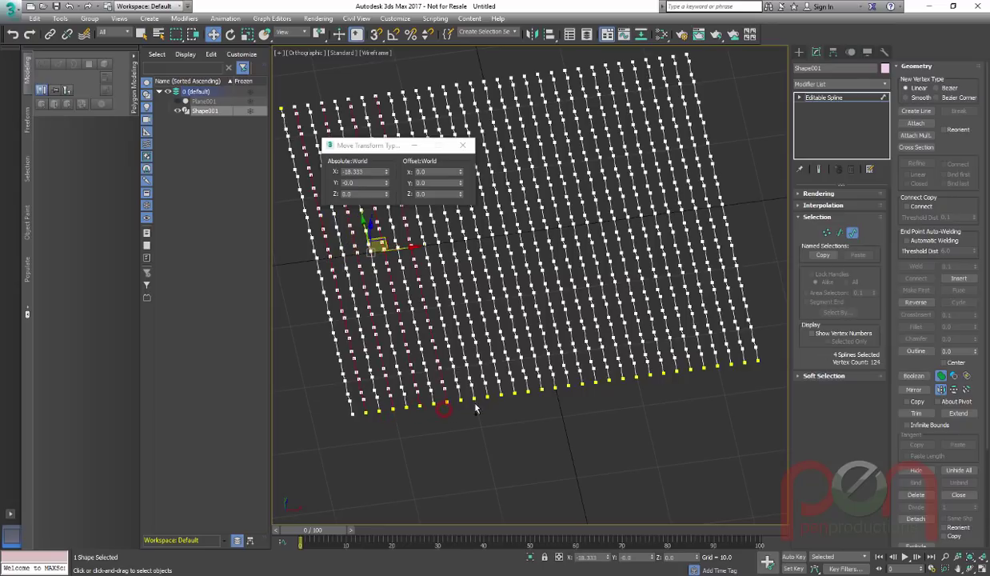
pyautogui.keyDown('ctrl'); pyautogui.click(473, 399); pyautogui.keyUp('ctrl')
pyautogui.keyDown('ctrl'); pyautogui.click(499, 398); pyautogui.keyUp('ctrl')
pyautogui.keyDown('ctrl'); pyautogui.click(525, 397); pyautogui.keyUp('ctrl')
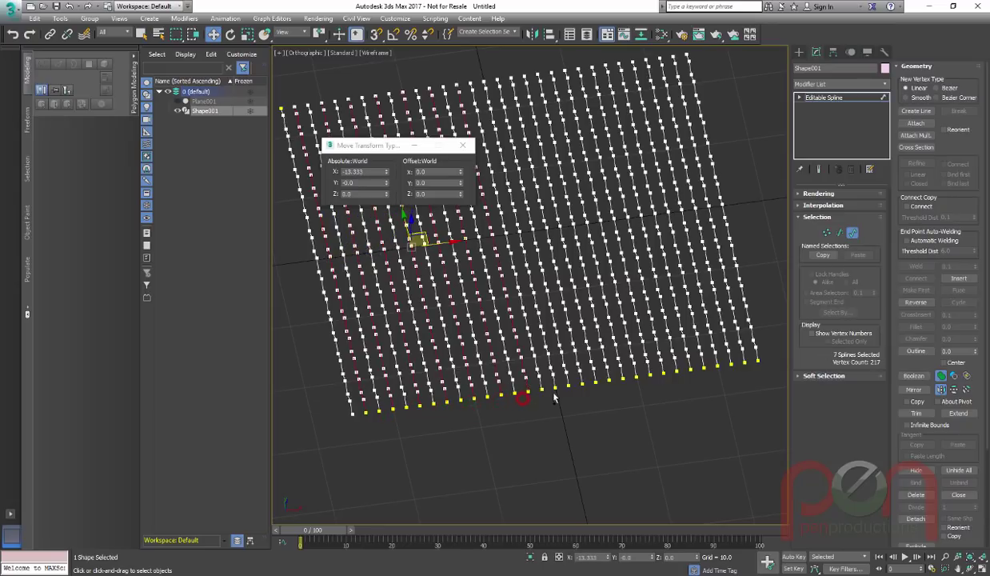
pyautogui.keyDown('ctrl'); pyautogui.click(551, 393); pyautogui.keyUp('ctrl')
pyautogui.keyDown('ctrl'); pyautogui.click(577, 390); pyautogui.keyUp('ctrl')
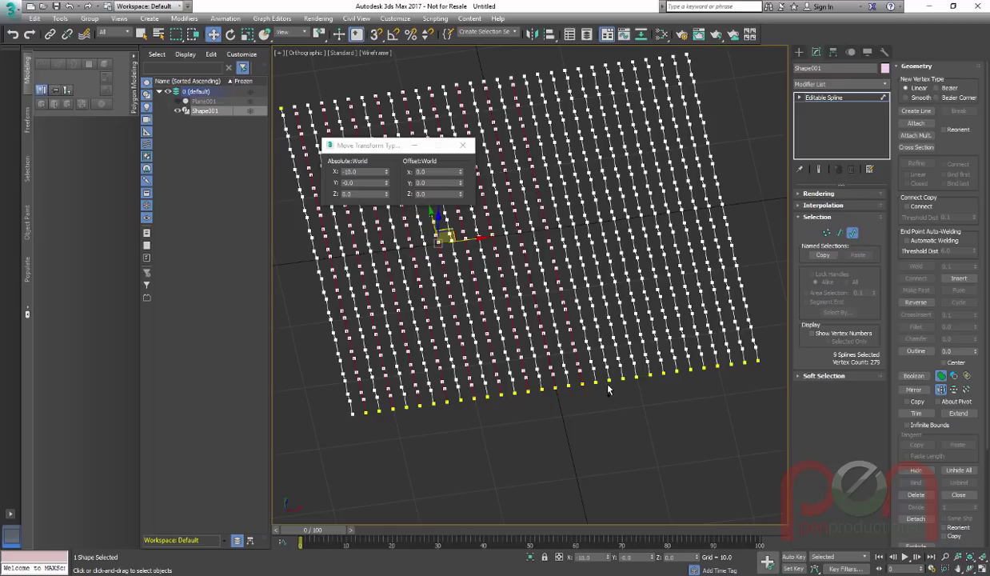
pyautogui.keyDown('ctrl'); pyautogui.click(603, 381); pyautogui.keyUp('ctrl')
pyautogui.keyDown('ctrl'); pyautogui.click(630, 376); pyautogui.keyUp('ctrl')
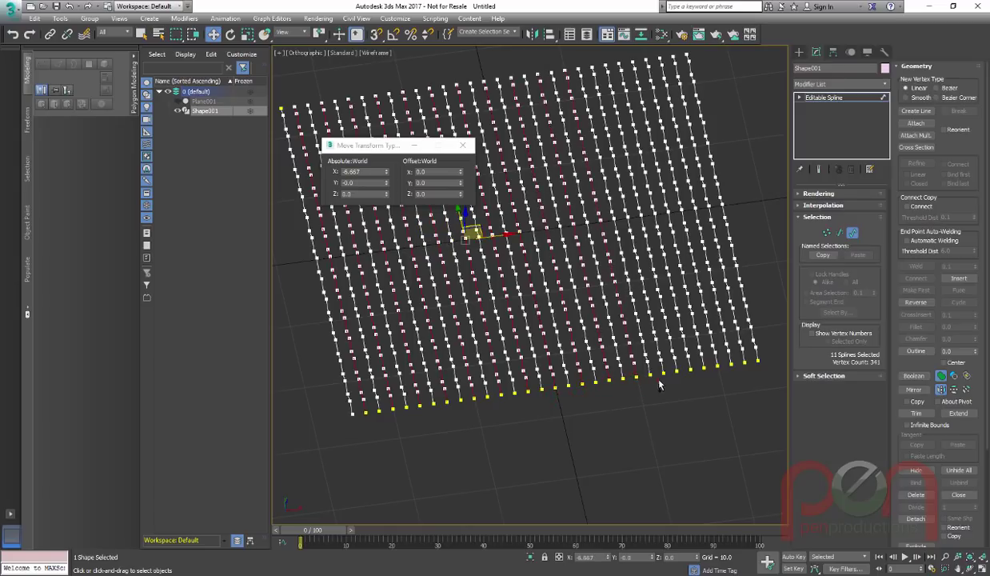
pyautogui.keyDown('ctrl'); pyautogui.click(660, 374); pyautogui.keyUp('ctrl')
pyautogui.keyDown('ctrl'); pyautogui.click(686, 369); pyautogui.keyUp('ctrl')
pyautogui.keyDown('ctrl'); pyautogui.click(712, 369); pyautogui.keyUp('ctrl')
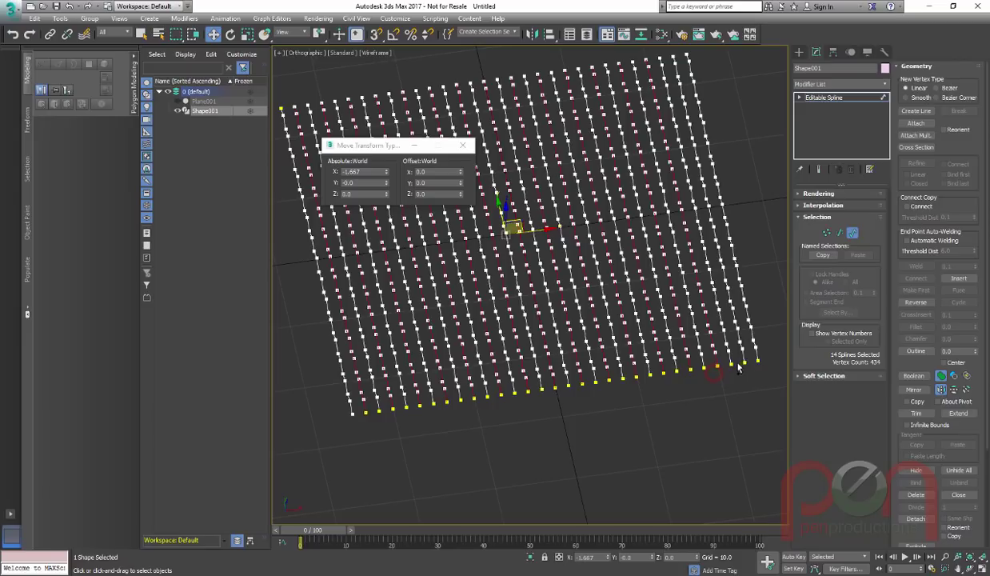
pyautogui.keyDown('ctrl'); pyautogui.click(739, 365); pyautogui.keyUp('ctrl')
pyautogui.keyDown('alt'); pyautogui.moveTo(739, 365); pyautogui.dragTo(656, 357, button='middle'); pyautogui.keyUp('alt')
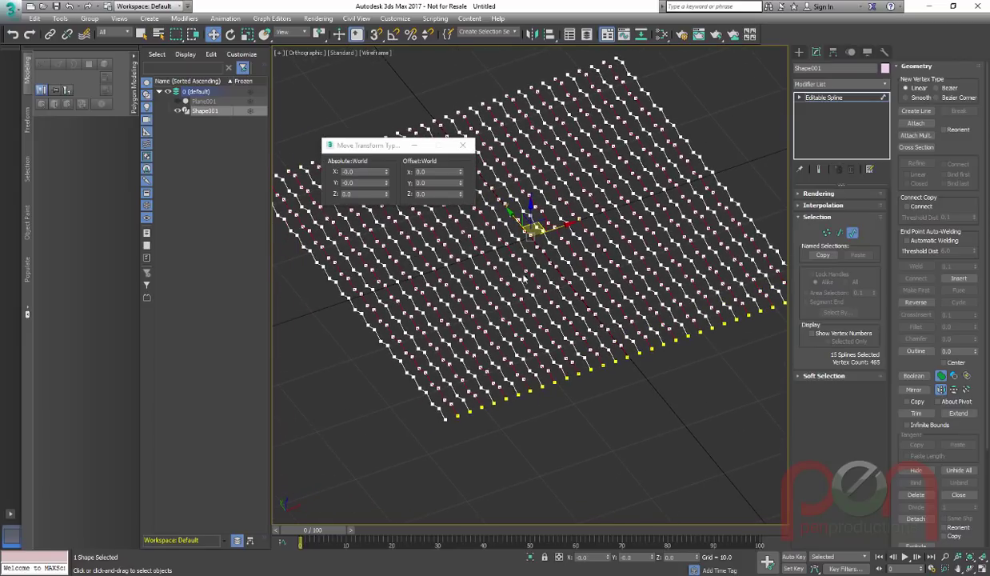
pyautogui.click(463, 145)
pyautogui.keyDown('alt'); pyautogui.moveTo(532, 337); pyautogui.dragTo(567, 334, button='middle'); pyautogui.keyUp('alt')
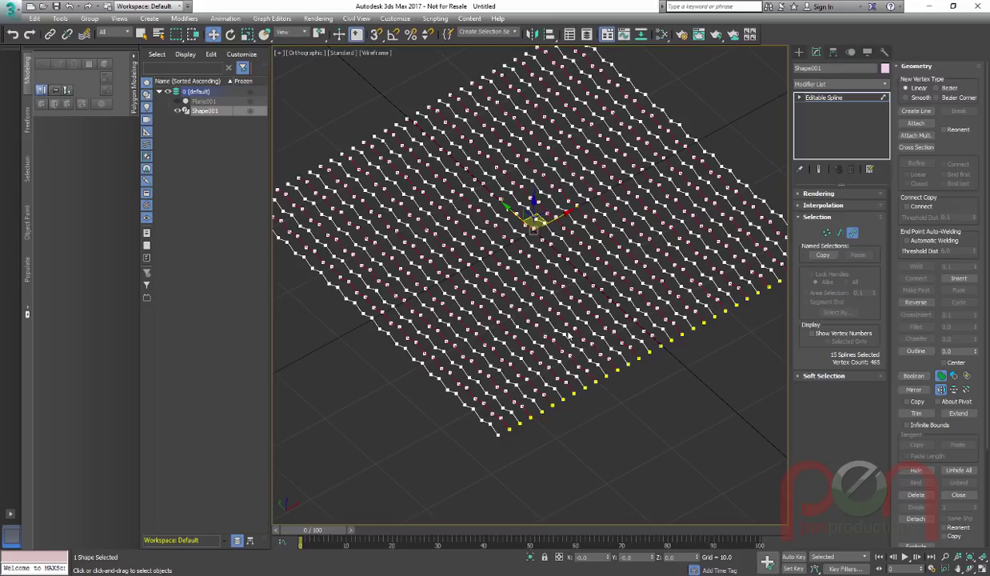
# Apply a Mirror modifier to the selected alternate splines with the mirror axis set to Z.
pyautogui.write('x')
pyautogui.write('mirr')
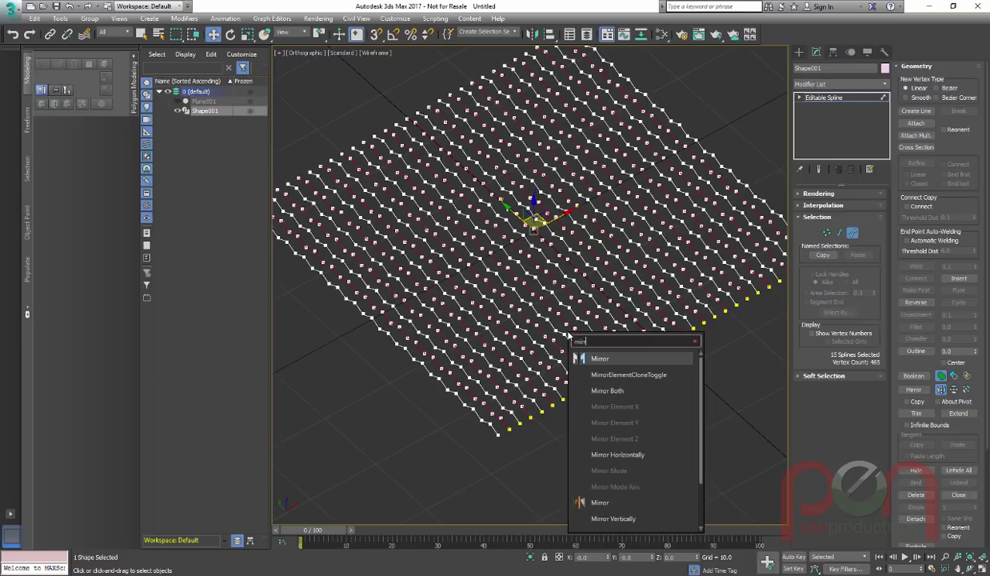
pyautogui.click(600, 503)
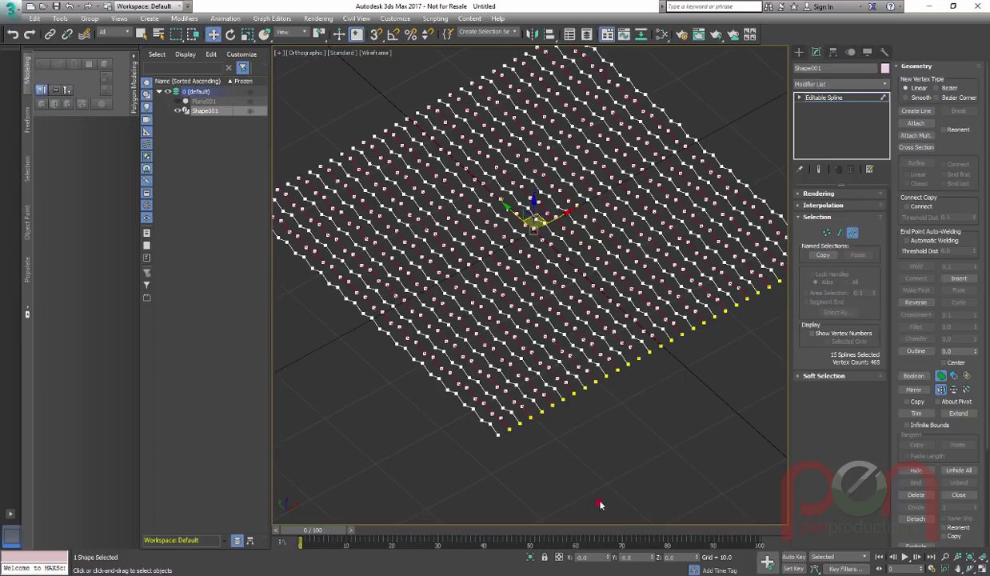
pyautogui.click(821, 236)
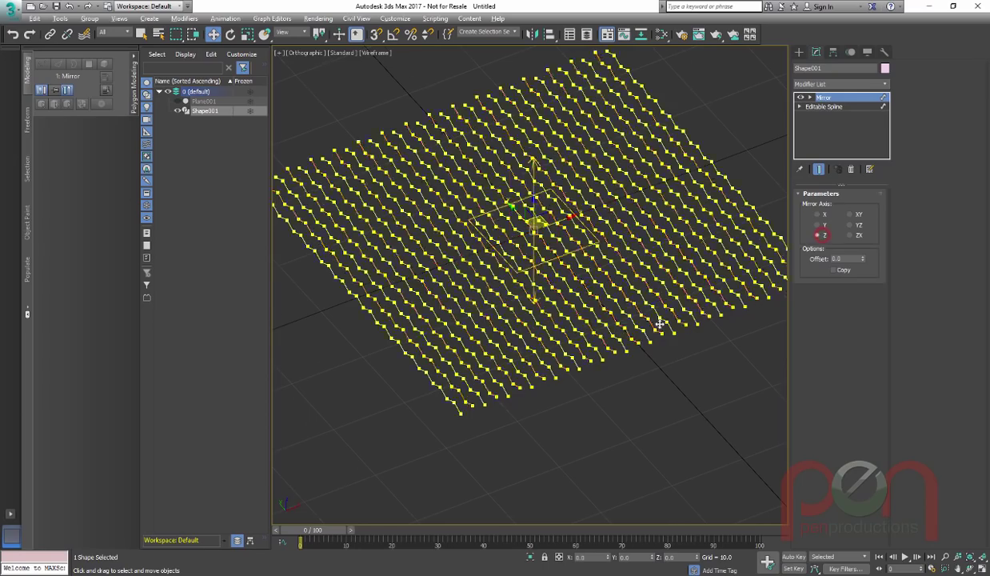
pyautogui.keyDown('alt'); pyautogui.moveTo(659, 325); pyautogui.dragTo(561, 338, button='middle'); pyautogui.keyUp('alt')
pyautogui.scroll(2, 447, 364)
pyautogui.scroll(2, 448, 364)
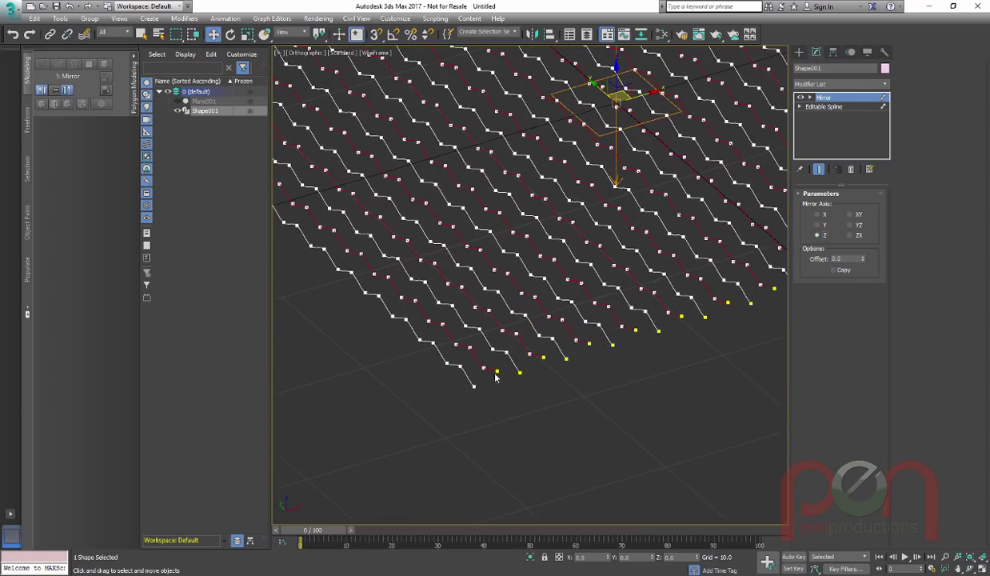
pyautogui.scroll(-6, 496, 377)
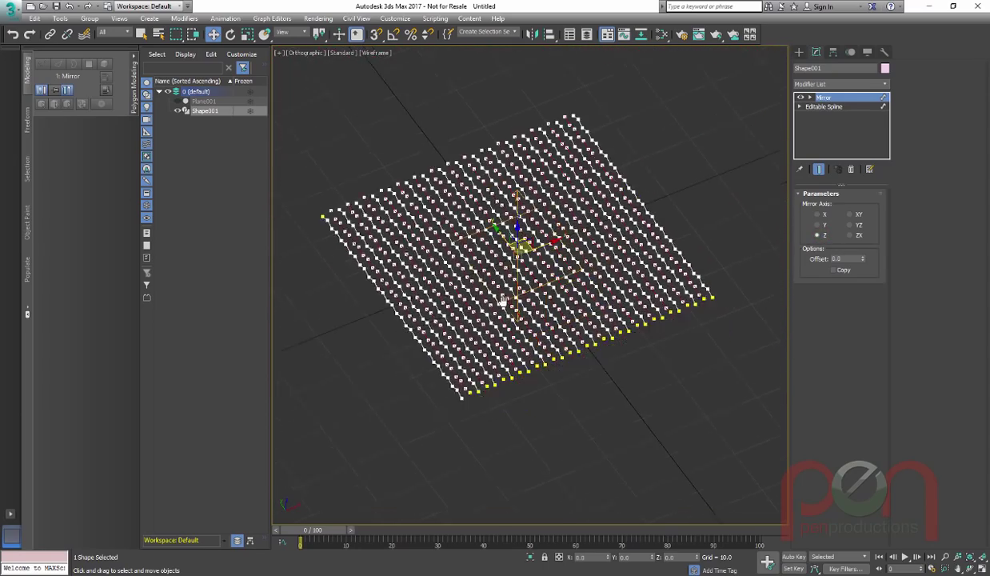
pyautogui.scroll(5, 512, 325)
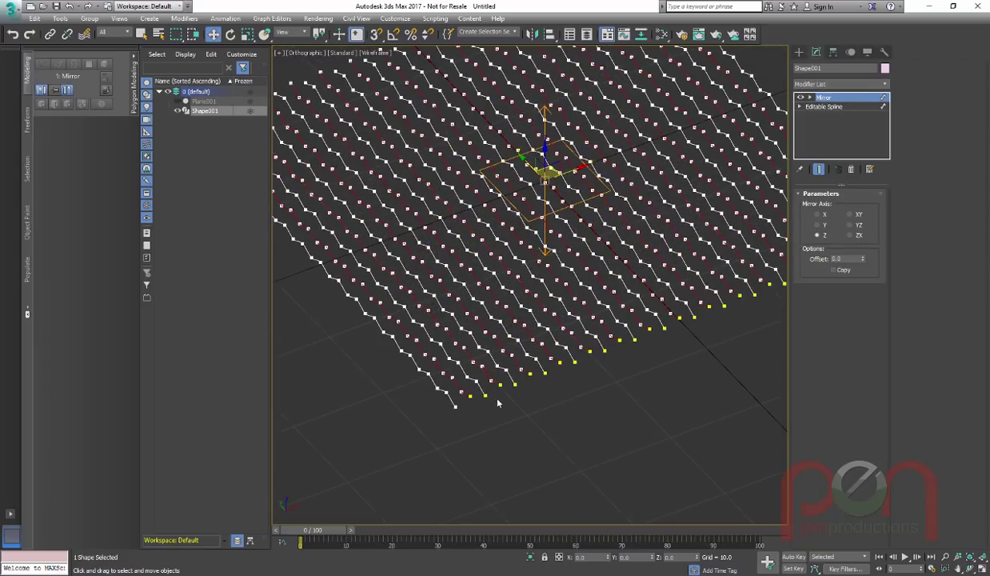
# Convert the mirrored shape back to an Editable Spline.
pyautogui.rightClick(456, 279)
pyautogui.moveTo(515, 382)
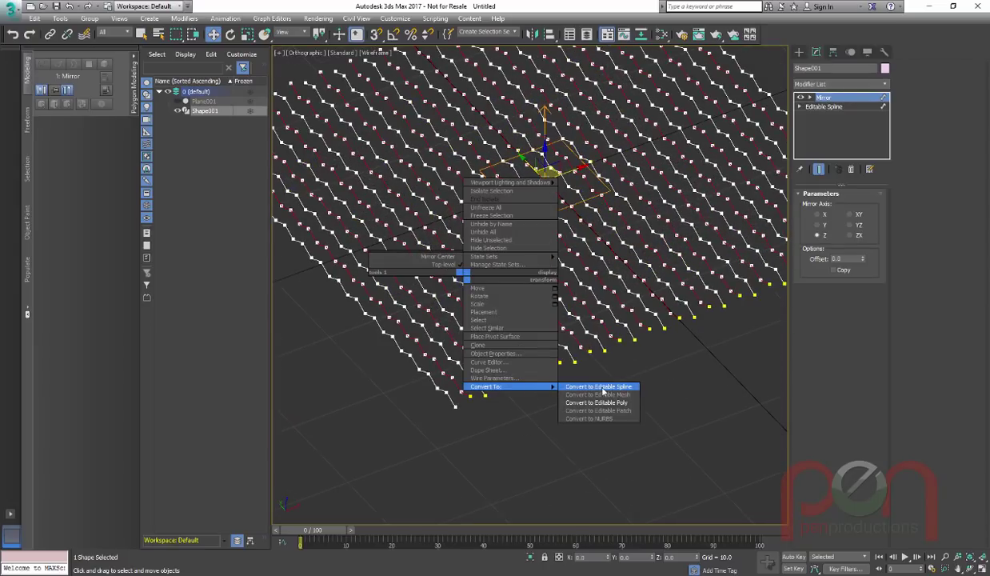
pyautogui.click(583, 380)
pyautogui.keyDown('alt'); pyautogui.moveTo(519, 382); pyautogui.dragTo(550, 354, button='middle'); pyautogui.keyUp('alt')
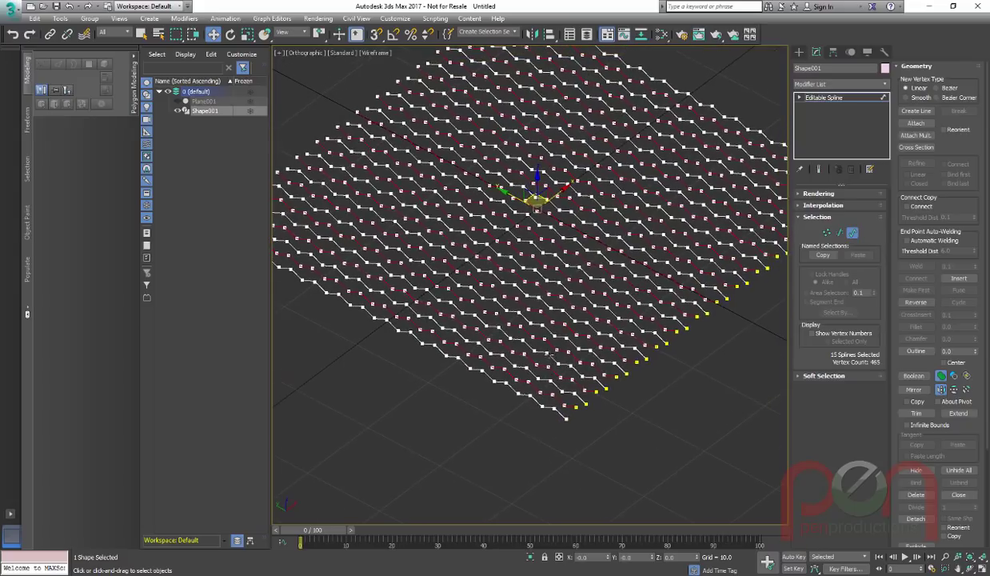
# Select all splines of the shape for rotation and set the transform centre to the selection centre.
pyautogui.scroll(-6, 525, 412)
pyautogui.moveTo(469, 449); pyautogui.dragTo(685, 261)
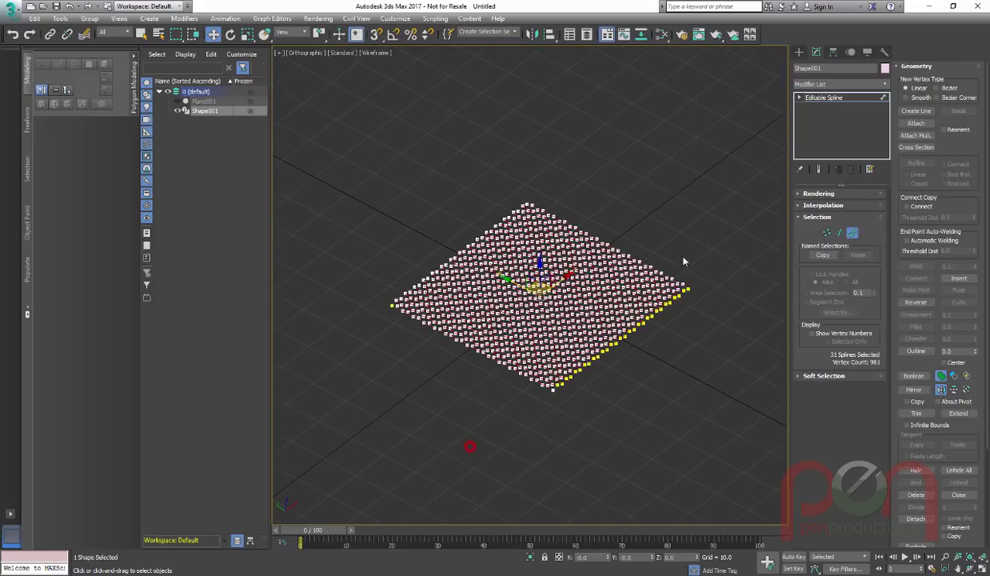
pyautogui.scroll(4, 582, 364)
pyautogui.moveTo(581, 374); pyautogui.dragTo(569, 377, button='middle')
pyautogui.press('e')
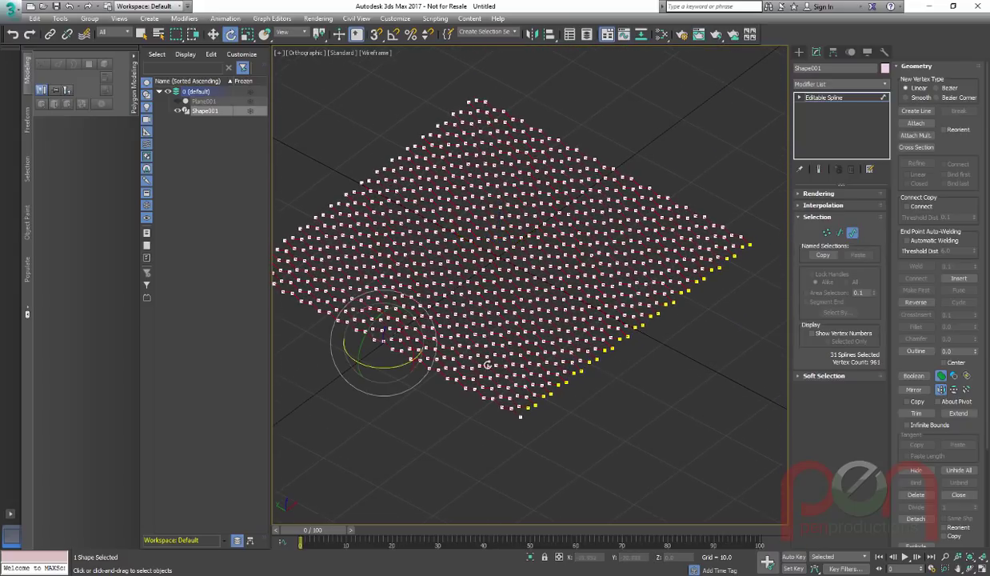
pyautogui.keyDown('alt'); pyautogui.moveTo(481, 355); pyautogui.dragTo(456, 358, button='middle'); pyautogui.keyUp('alt')
pyautogui.moveTo(320, 34); pyautogui.dragTo(321, 70)
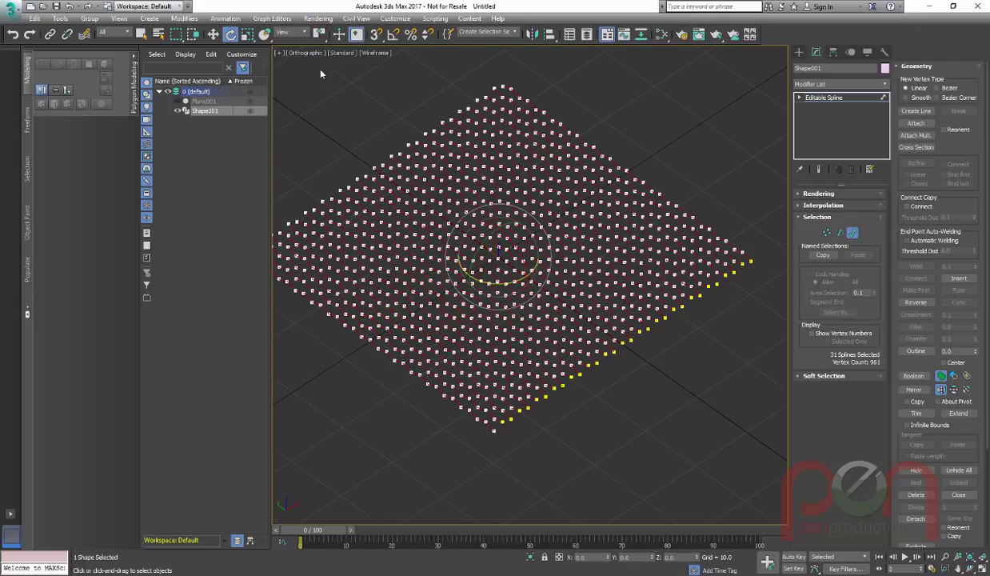
pyautogui.keyDown('alt'); pyautogui.moveTo(537, 304); pyautogui.dragTo(514, 297, button='middle'); pyautogui.keyUp('alt')
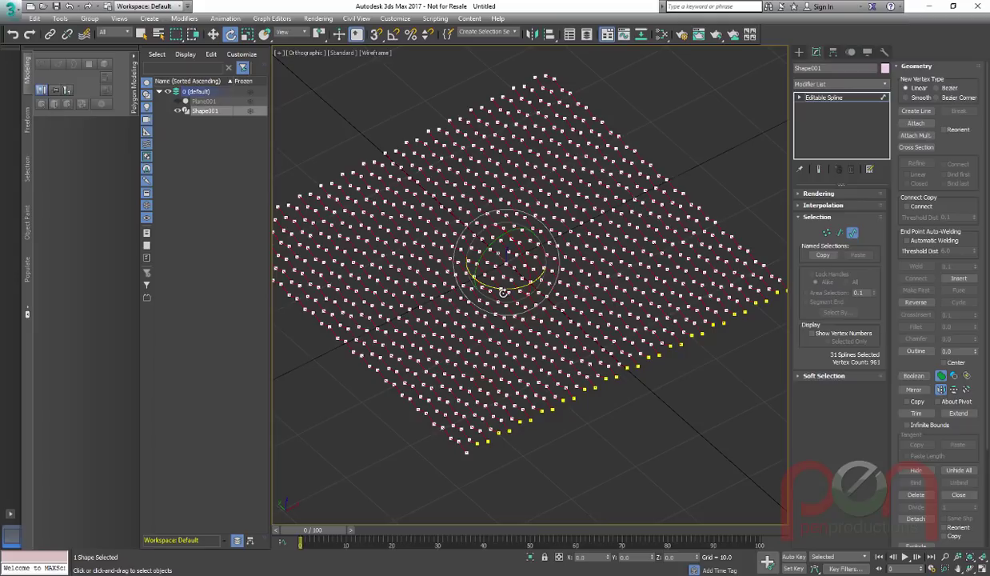
# Turn on angle snap and rotate a copy of all the selected splines 90 degrees about the Z axis.
pyautogui.press('a')
pyautogui.moveTo(505, 288); pyautogui.dragTo(548, 278)
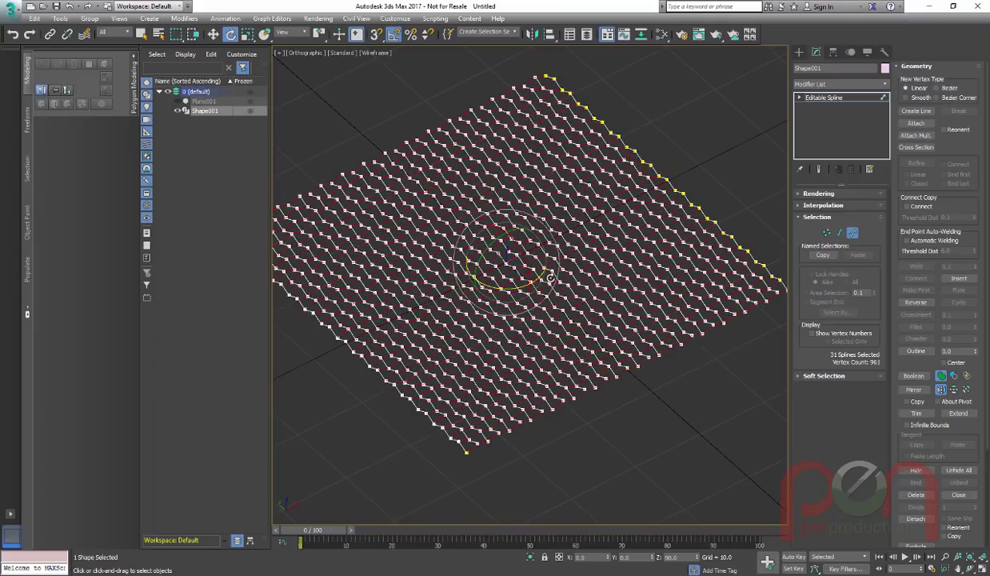
pyautogui.keyDown('alt'); pyautogui.moveTo(546, 303); pyautogui.dragTo(531, 318, button='middle'); pyautogui.keyUp('alt')
pyautogui.scroll(5, 467, 336)
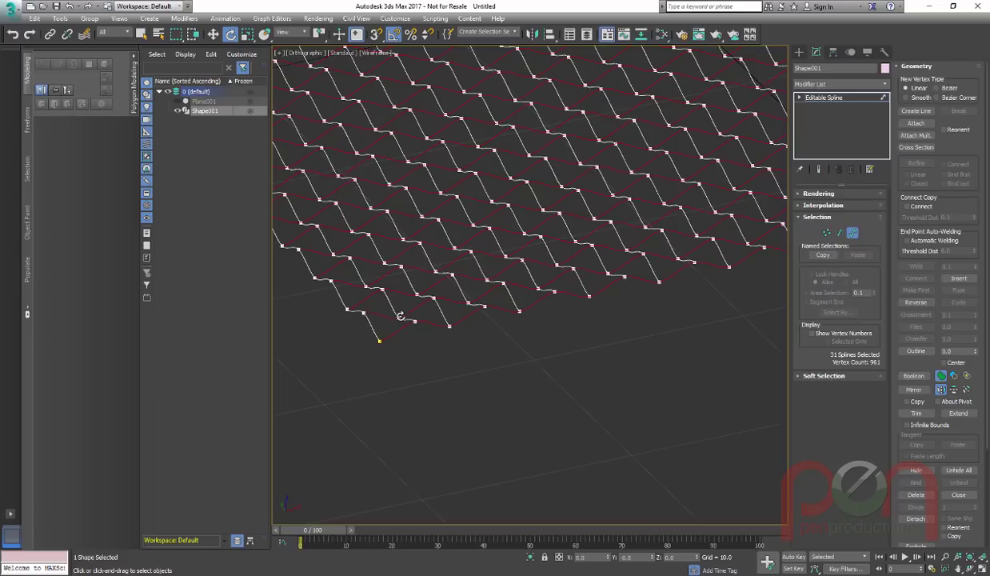
pyautogui.moveTo(414, 323); pyautogui.dragTo(470, 349, button='middle')
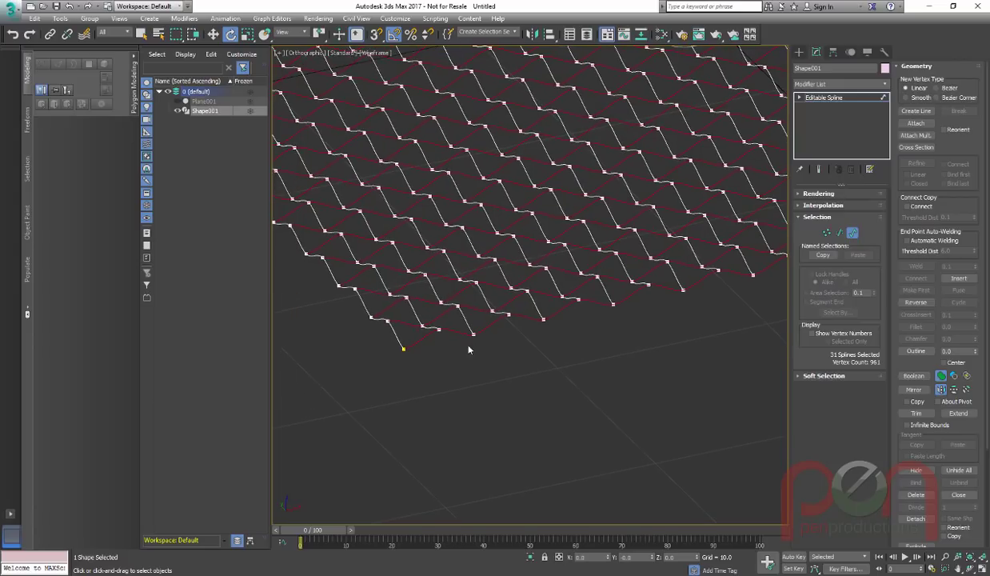
# Add a Mirror modifier on the Z axis to flip the rotated copies of the splines.
pyautogui.write('xmir')
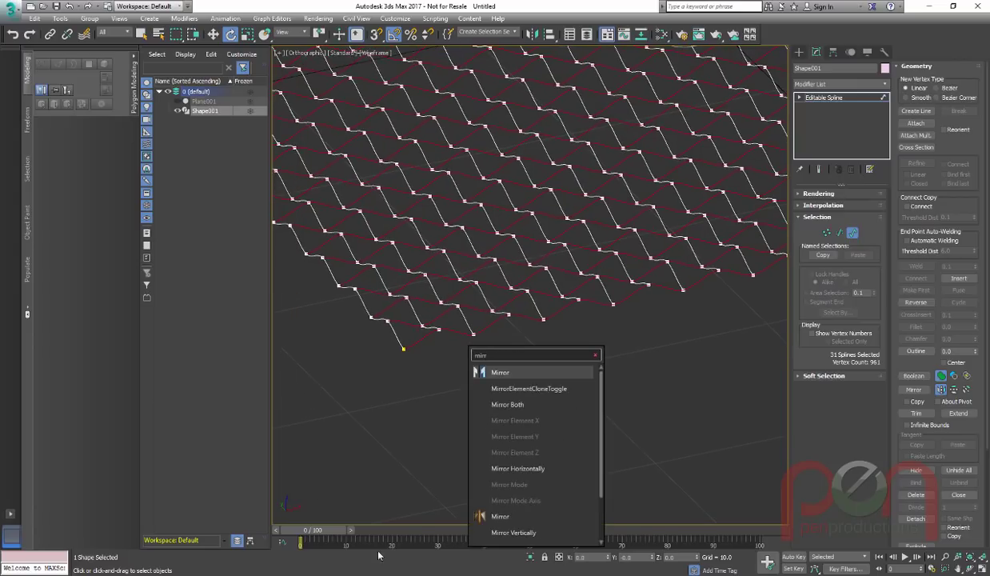
pyautogui.write('r')
pyautogui.click(502, 516)
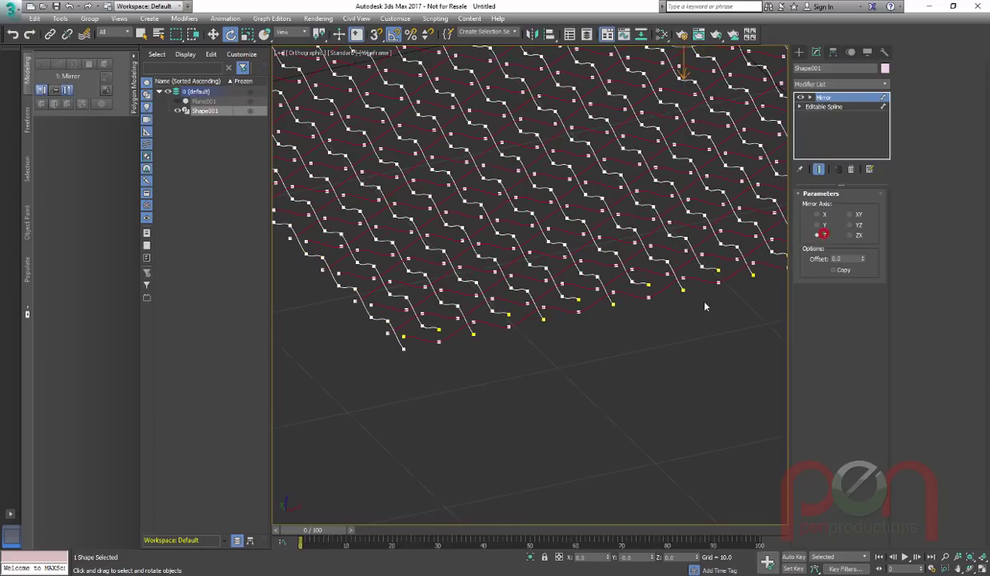
# Collapse the Mirror modifier by converting the crossed spline grid to an Editable Spline.
pyautogui.rightClick(472, 250)
pyautogui.moveTo(528, 354)
pyautogui.click(575, 352)
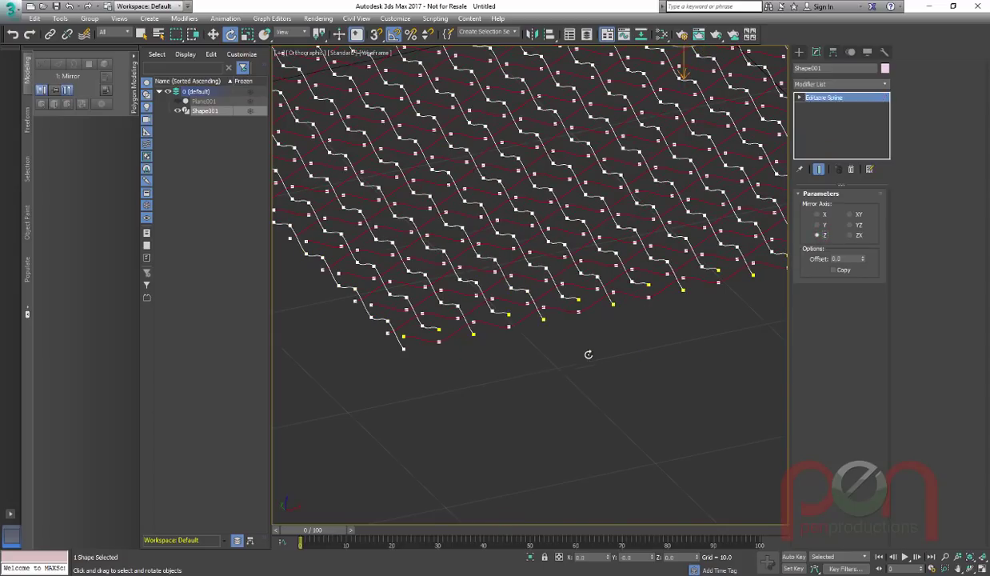
pyautogui.keyDown('alt'); pyautogui.moveTo(464, 325); pyautogui.dragTo(472, 348, button='middle'); pyautogui.keyUp('alt')
pyautogui.scroll(-4, 472, 348)
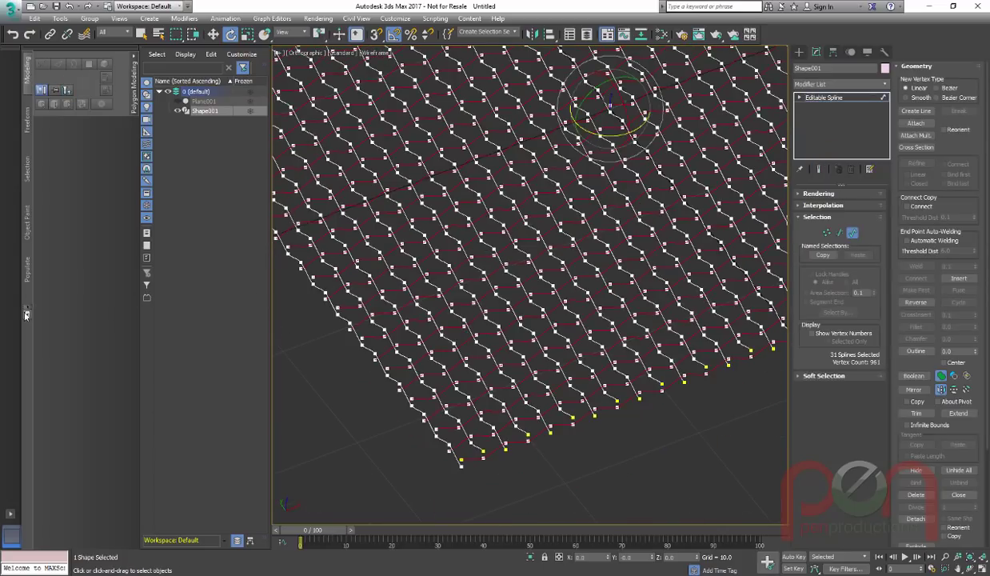
# Minimize the modeling ribbon to widen the viewport and frame the whole spline grid.
pyautogui.click(27, 315)
pyautogui.moveTo(516, 324); pyautogui.dragTo(442, 332, button='middle')
pyautogui.scroll(-4, 448, 327)
pyautogui.keyDown('alt'); pyautogui.moveTo(464, 297); pyautogui.dragTo(498, 328, button='middle'); pyautogui.keyUp('alt')
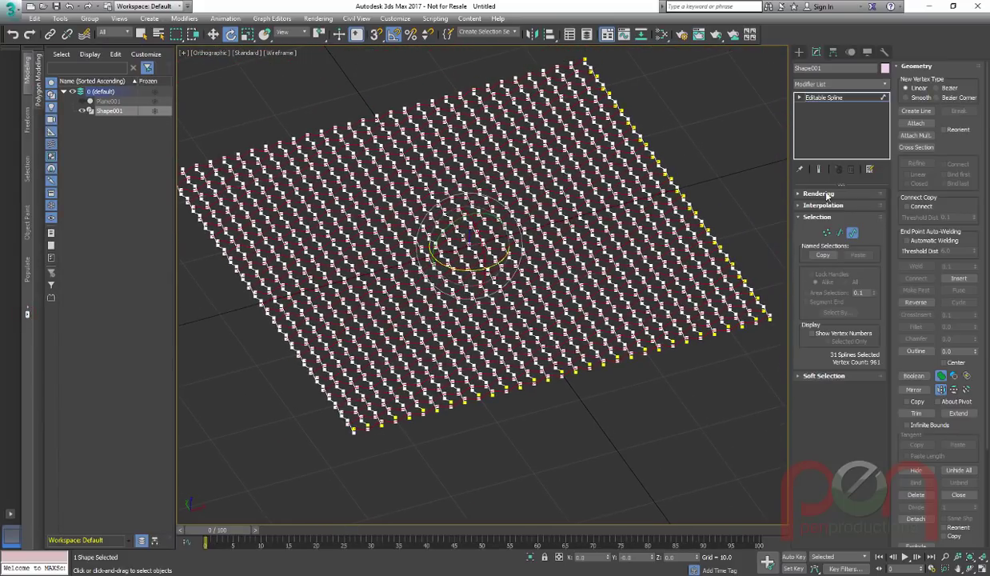
# Set the spline interpolation to 2 steps with Optimize off, and enable the spline's rendered thickness in the viewport.
pyautogui.click(798, 206)
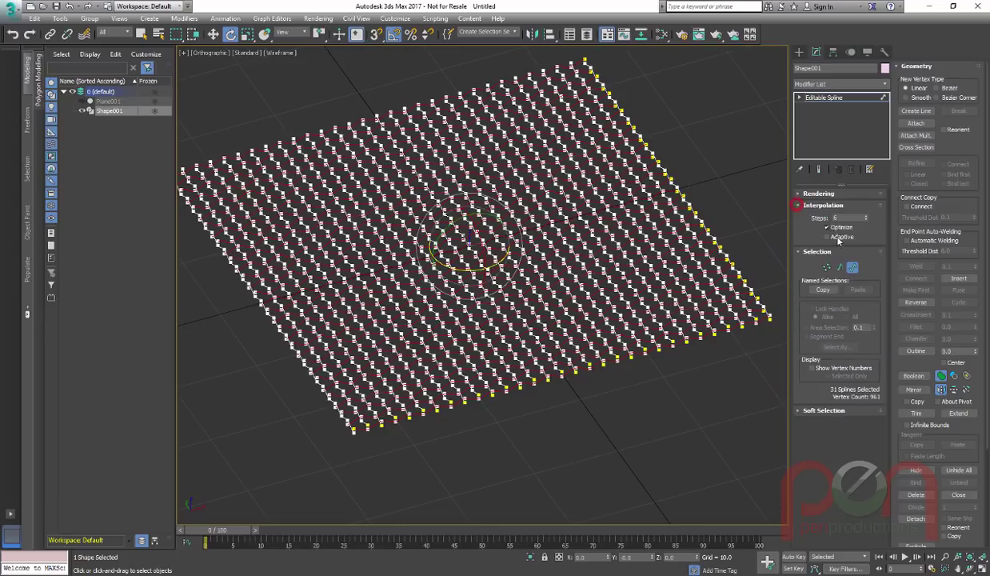
pyautogui.doubleClick(853, 218)
pyautogui.click(798, 195)
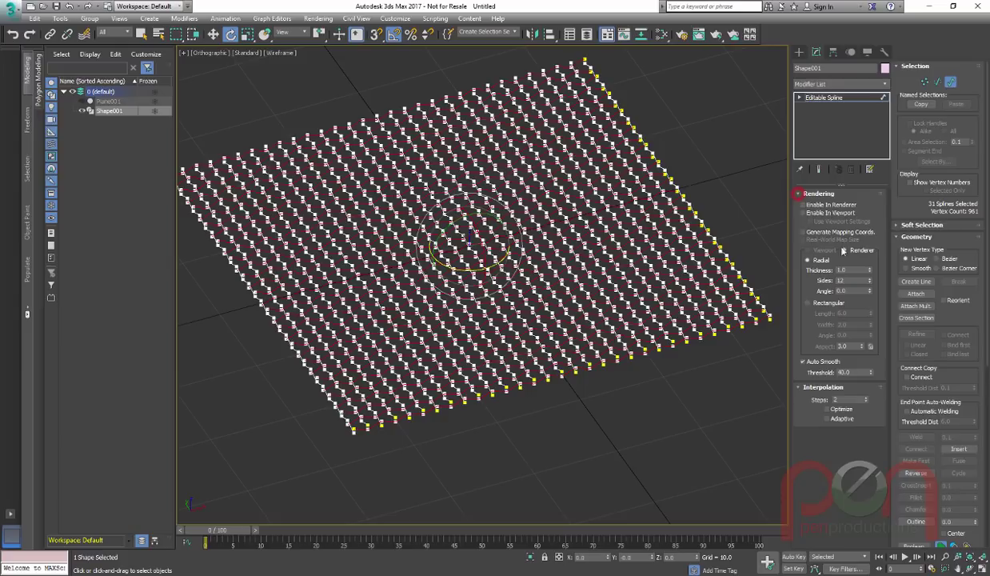
pyautogui.click(804, 213)
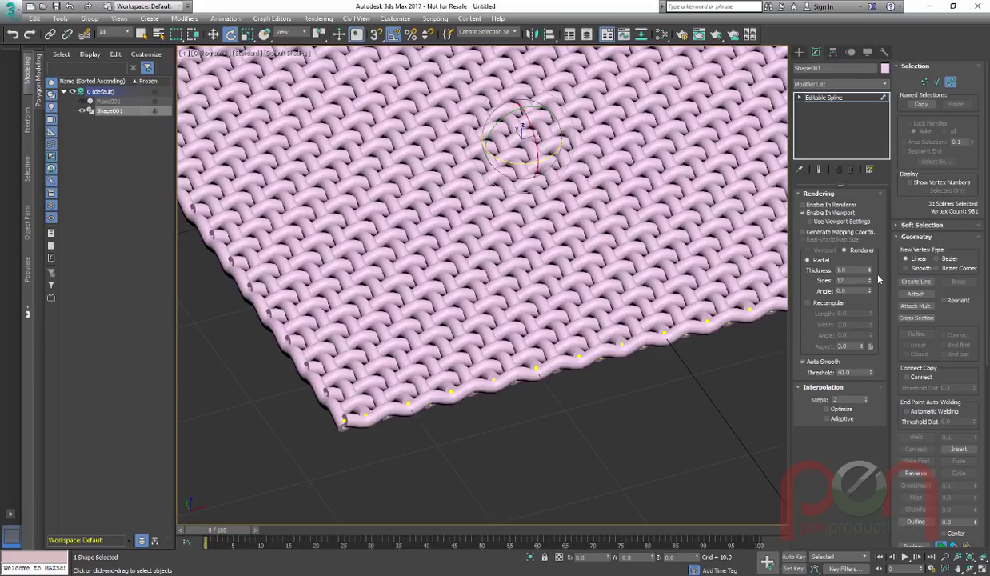
# Set the radial spline profile to 6 sides and the Auto Smooth threshold to 180.
pyautogui.doubleClick(849, 280)
pyautogui.write('6')
pyautogui.press('Return')
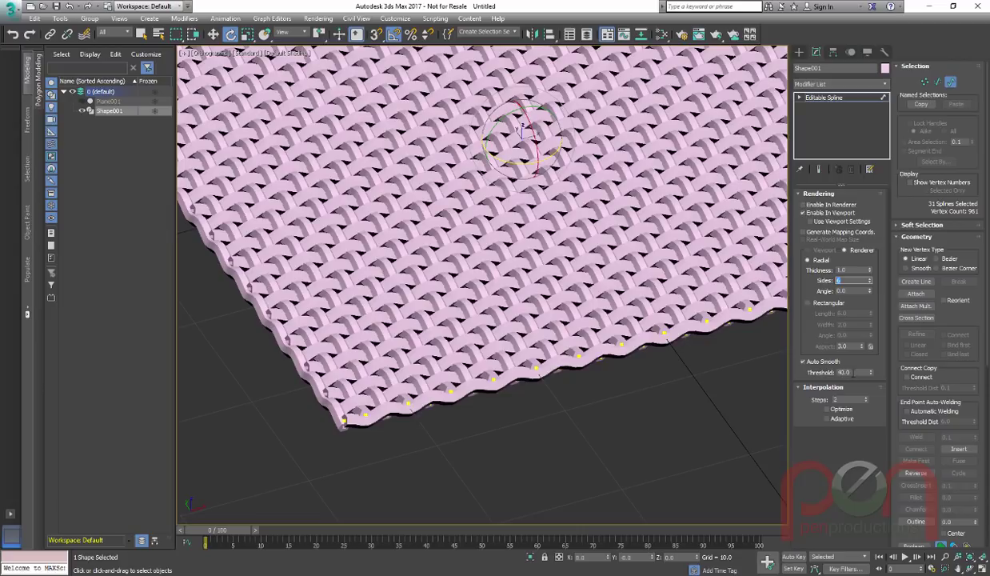
pyautogui.moveTo(854, 373); pyautogui.dragTo(828, 367)
pyautogui.write('180')
pyautogui.press('Return')
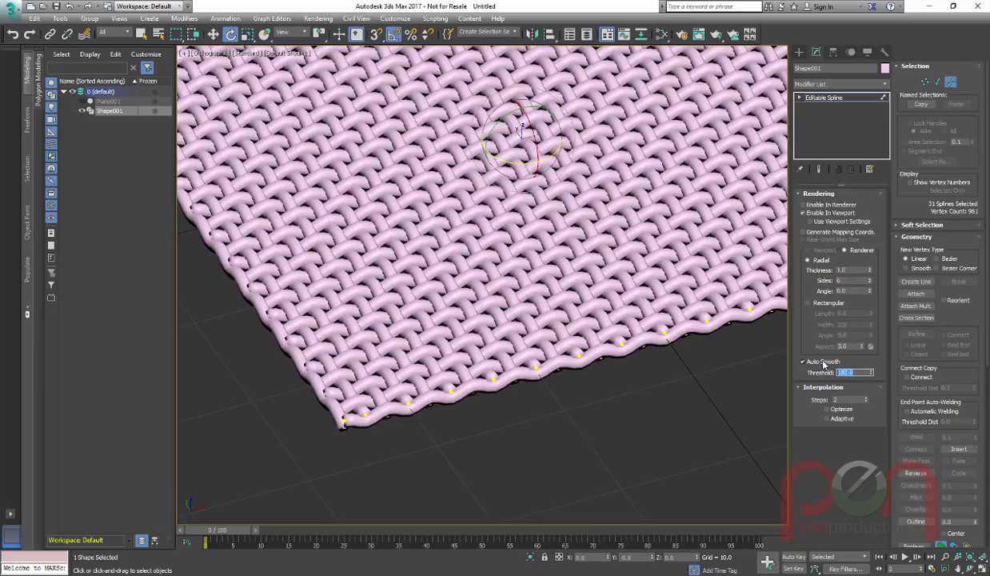
# Reduce the splines' radial thickness to 0.74 and turn off their rendered thickness in the viewport.
pyautogui.moveTo(662, 362); pyautogui.dragTo(650, 368, button='middle')
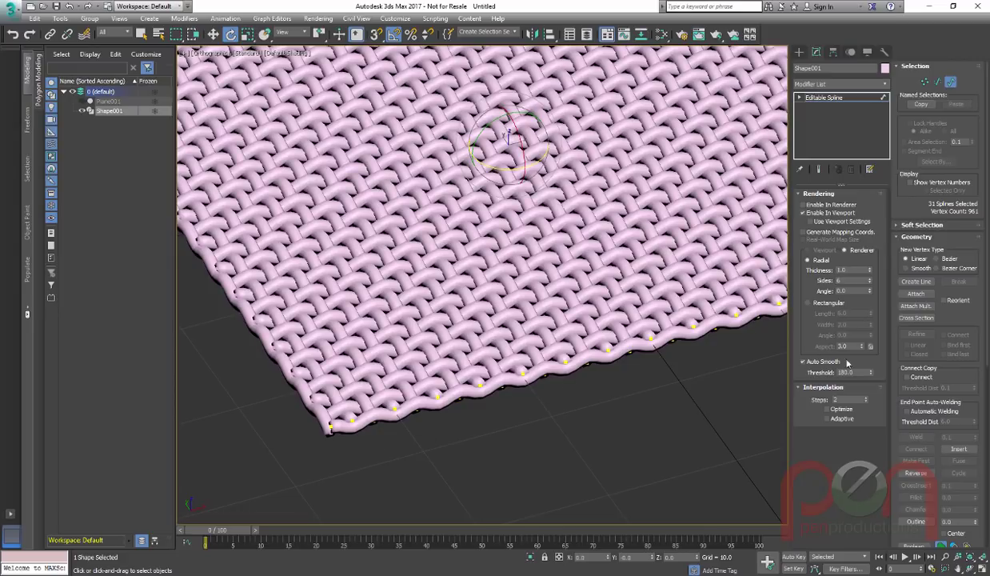
pyautogui.moveTo(871, 273); pyautogui.dragTo(869, 285)
pyautogui.keyDown('alt'); pyautogui.moveTo(602, 384); pyautogui.dragTo(601, 404, button='middle'); pyautogui.keyUp('alt')
pyautogui.scroll(-3, 568, 357)
pyautogui.keyDown('alt'); pyautogui.moveTo(568, 357); pyautogui.dragTo(594, 340, button='middle'); pyautogui.keyUp('alt')
pyautogui.click(804, 213)
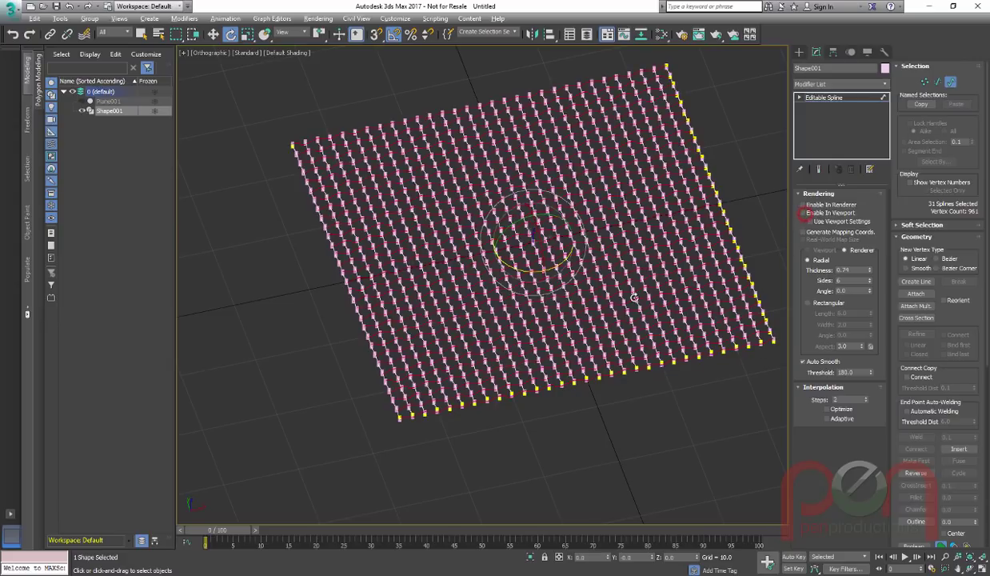
# Leave spline sub-object editing and show the whole spline grid from the top.
pyautogui.keyDown('alt'); pyautogui.moveTo(613, 288); pyautogui.dragTo(597, 387, button='middle'); pyautogui.keyUp('alt')
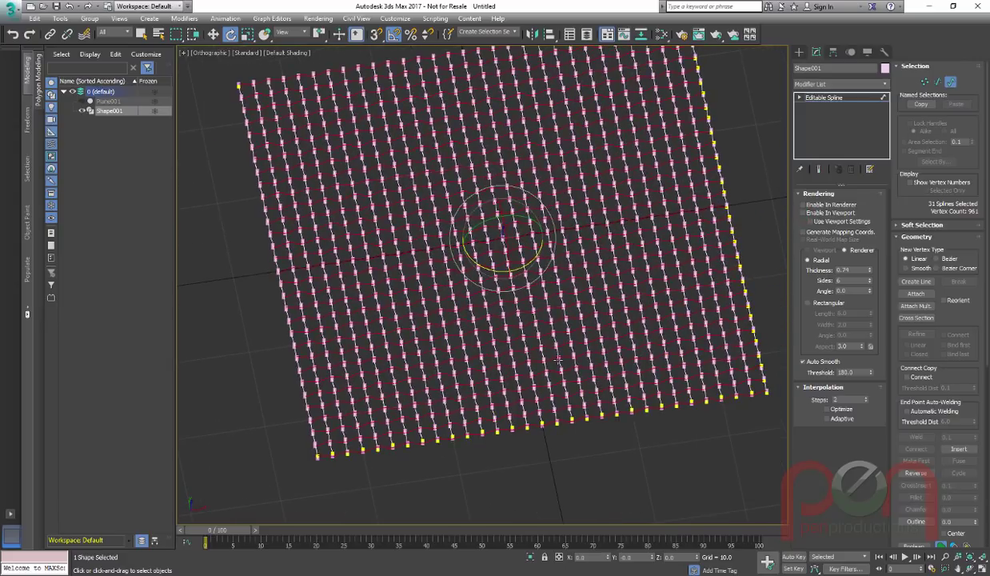
pyautogui.keyDown('alt'); pyautogui.moveTo(558, 359); pyautogui.dragTo(564, 323, button='middle'); pyautogui.keyUp('alt')
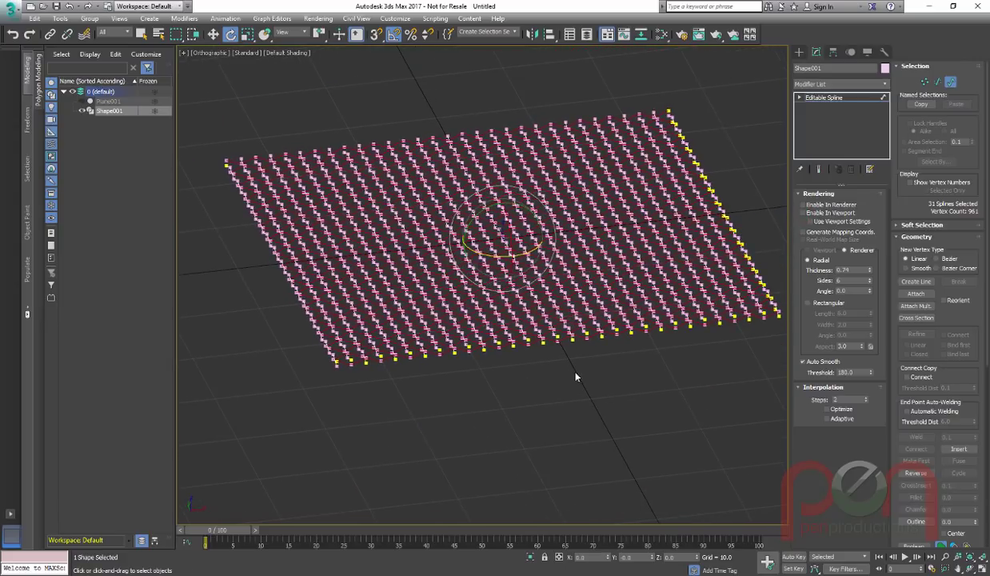
pyautogui.moveTo(610, 354); pyautogui.dragTo(574, 352, button='middle')
pyautogui.press('3')
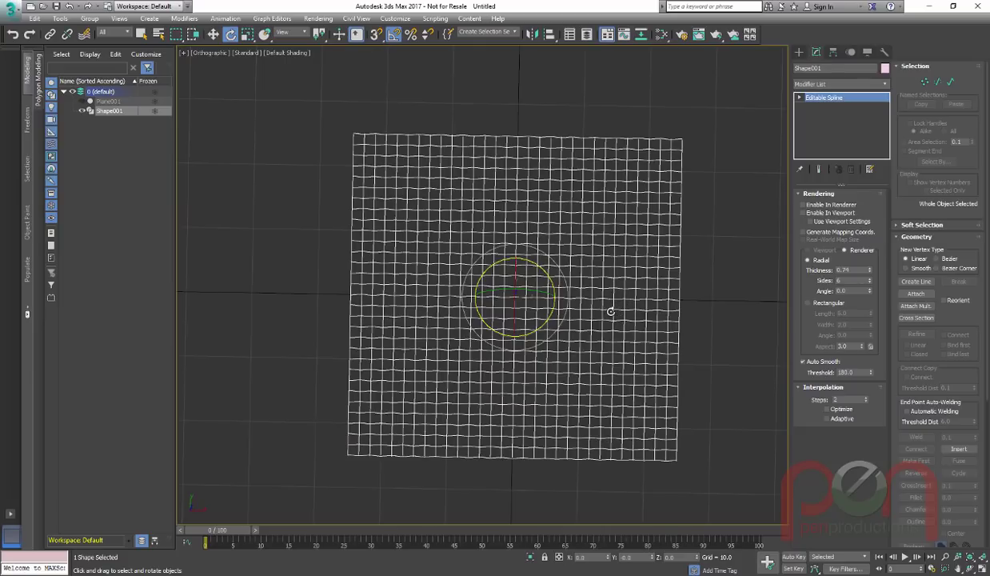
pyautogui.keyDown('alt'); pyautogui.moveTo(611, 311); pyautogui.dragTo(596, 344, button='middle'); pyautogui.keyUp('alt')
pyautogui.press('t')
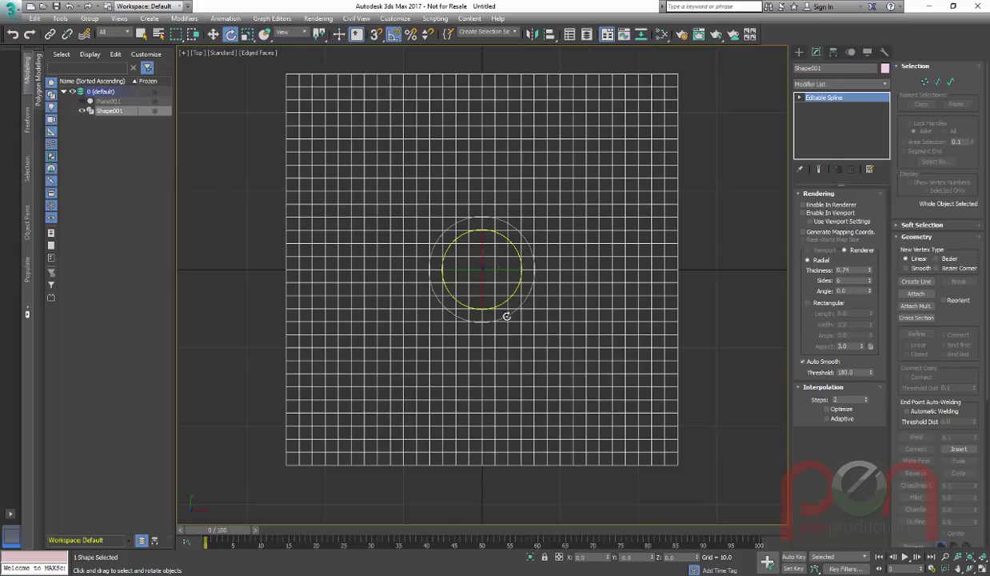
pyautogui.scroll(-1, 507, 313)
pyautogui.moveTo(513, 298); pyautogui.dragTo(521, 316, button='middle')
# Create a sphere with a radius of about 19.4 from the centre of the spline grid.
pyautogui.rightClick(549, 314)
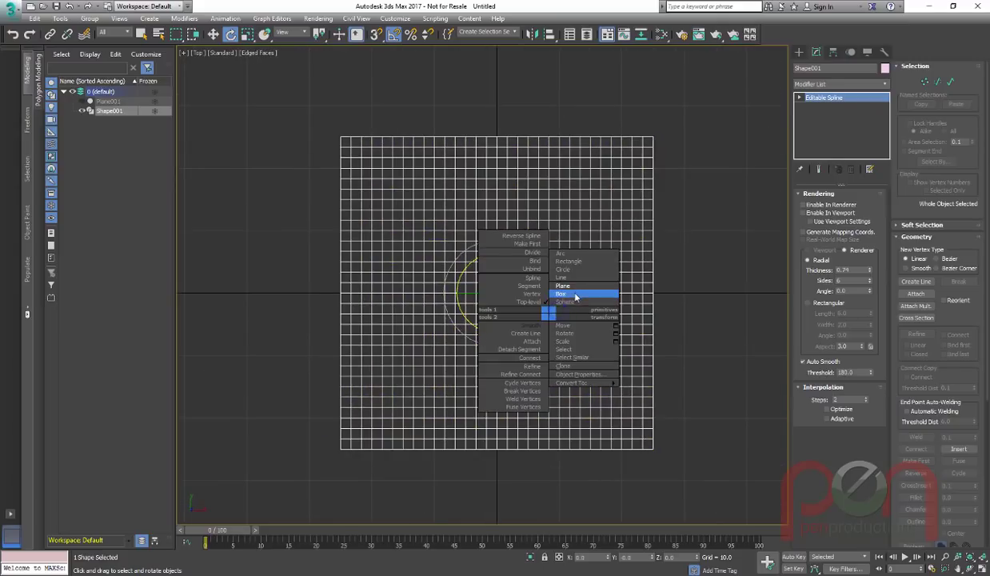
pyautogui.click(569, 302)
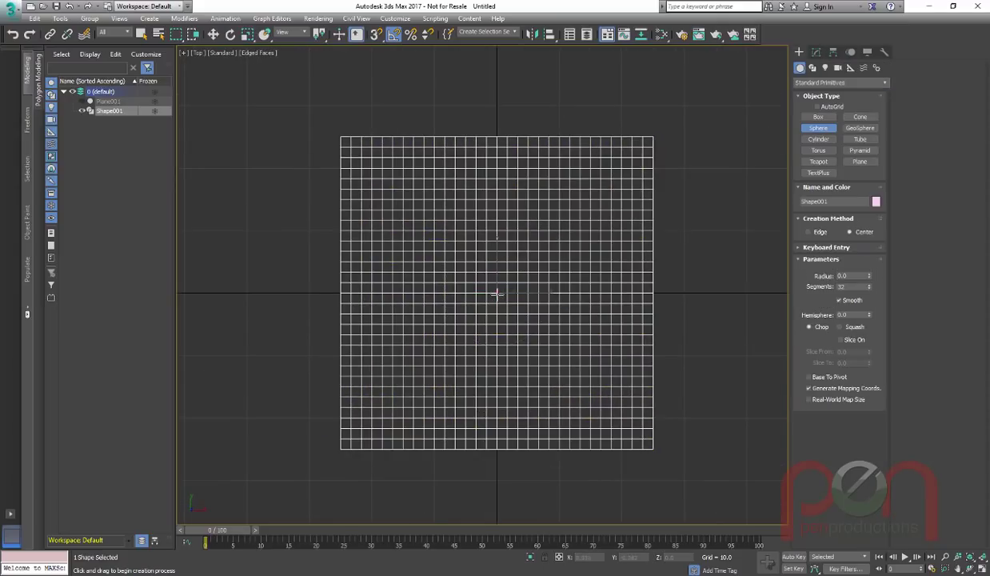
pyautogui.moveTo(497, 293); pyautogui.dragTo(568, 388)
pyautogui.moveTo(569, 372); pyautogui.dragTo(573, 368, button='middle')
# Centre the sphere on the world origin by zeroing its absolute X and Y positions.
pyautogui.press('w')
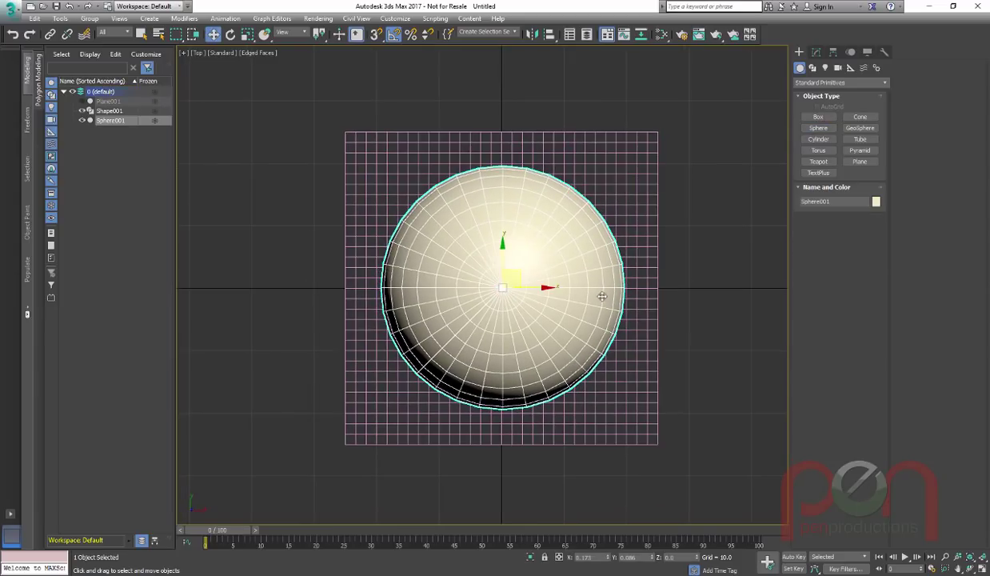
pyautogui.press('F12')
pyautogui.rightClick(386, 173)
pyautogui.rightClick(387, 183)
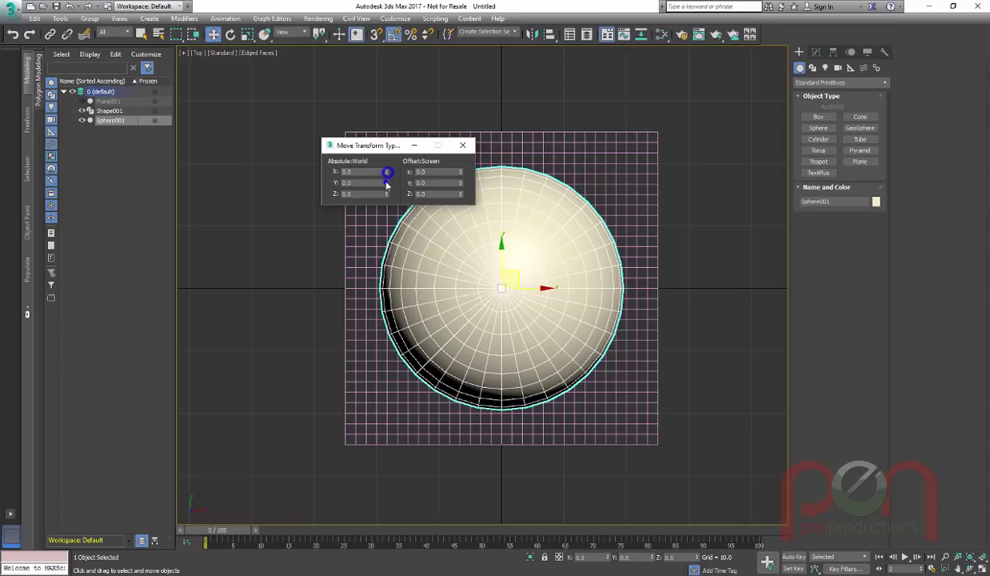
pyautogui.click(462, 145)
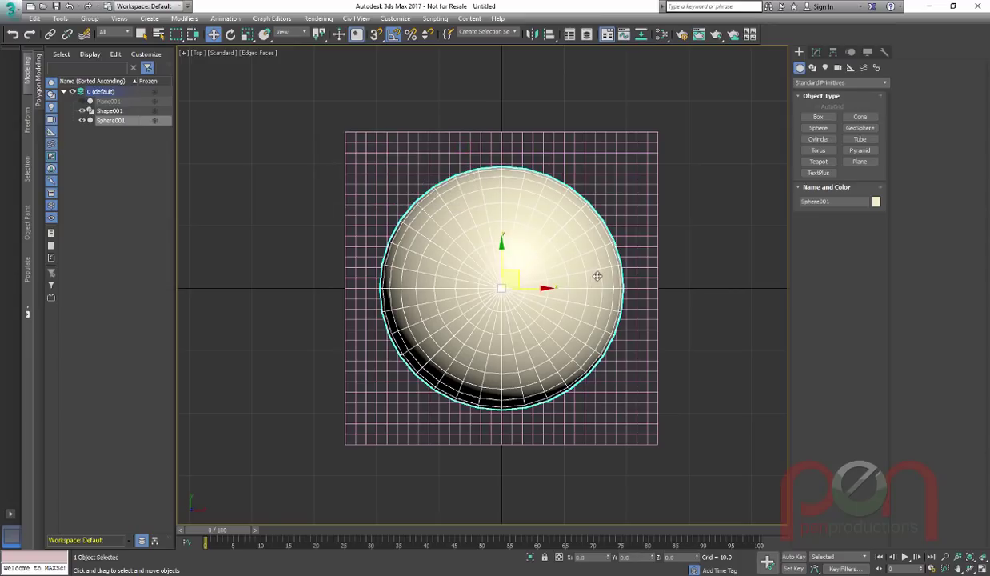
# Cut the sphere to a half dome by setting its Hemisphere value to 0.5.
pyautogui.keyDown('alt'); pyautogui.moveTo(542, 298); pyautogui.dragTo(600, 230, button='middle'); pyautogui.keyUp('alt')
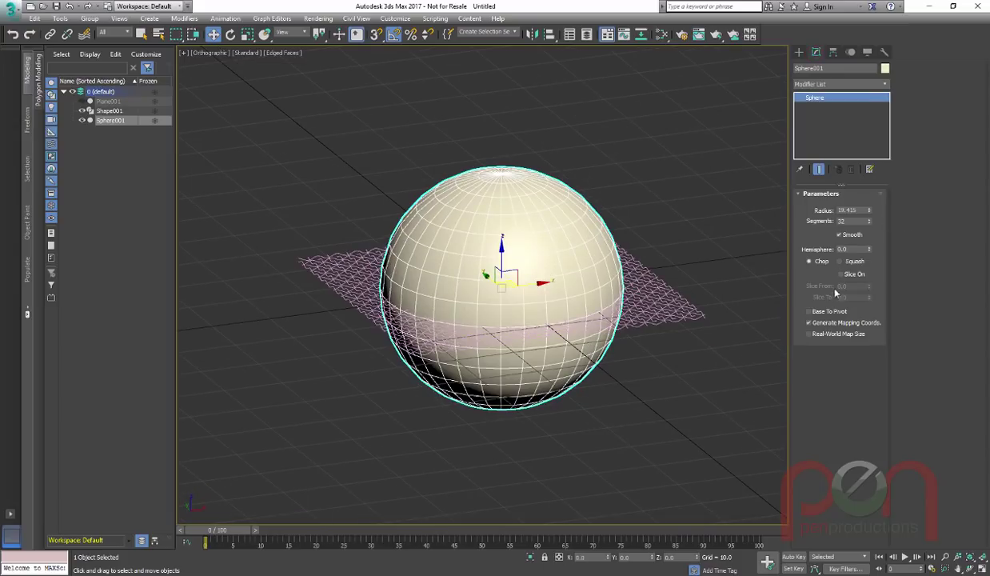
pyautogui.click(858, 249)
pyautogui.write('0.5')
pyautogui.press('Return')
pyautogui.keyDown('alt'); pyautogui.moveTo(575, 313); pyautogui.dragTo(549, 290, button='middle'); pyautogui.keyUp('alt')
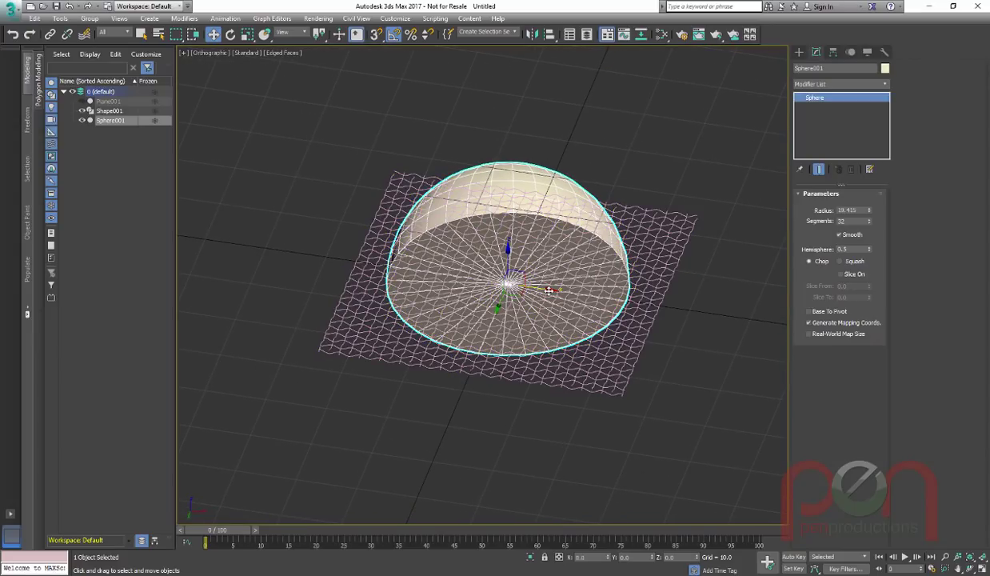
# Add a Slice modifier set to Remove Bottom and raise its plane about 0.28 to remove the dome's base cap.
pyautogui.write('xsli')
pyautogui.press('Return')
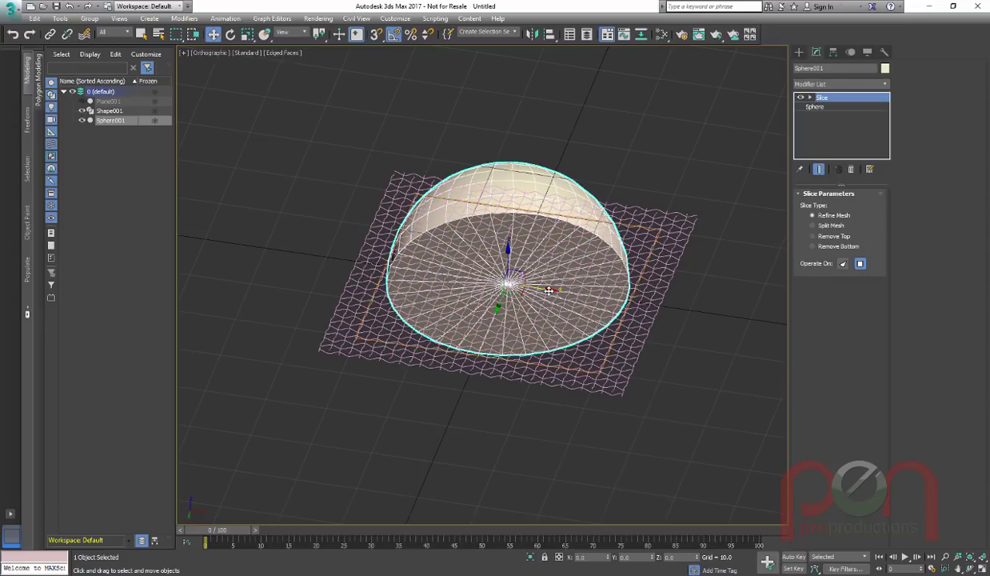
pyautogui.keyDown('alt'); pyautogui.moveTo(580, 296); pyautogui.dragTo(571, 308, button='middle'); pyautogui.keyUp('alt')
pyautogui.press('1')
pyautogui.keyDown('alt'); pyautogui.moveTo(507, 260); pyautogui.dragTo(545, 346, button='middle'); pyautogui.keyUp('alt')
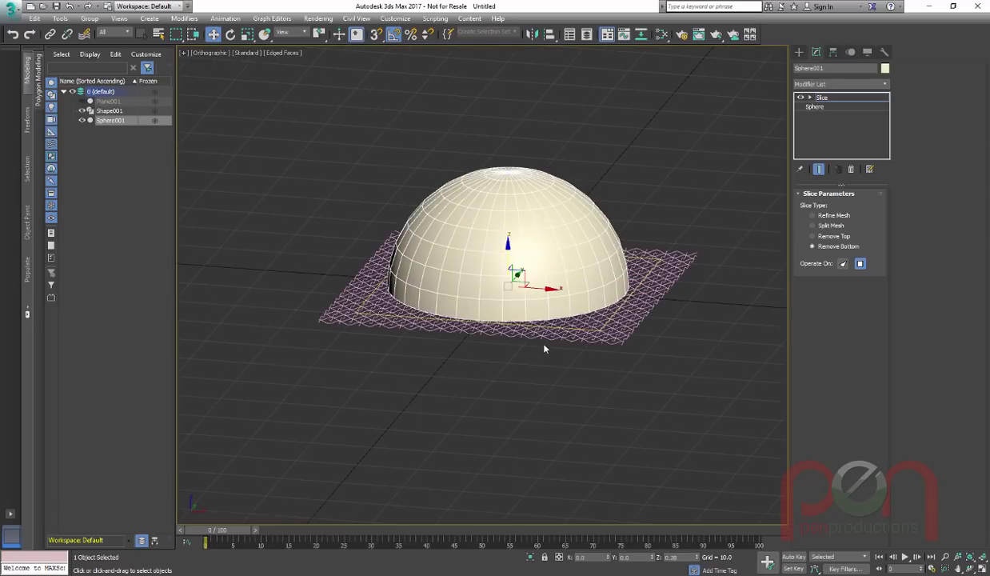
pyautogui.press('1')
# Add an XForm modifier on top of the dome's Slice modifier.
pyautogui.keyDown('alt'); pyautogui.moveTo(529, 309); pyautogui.dragTo(565, 347, button='middle'); pyautogui.keyUp('alt')
pyautogui.scroll(1, 547, 337)
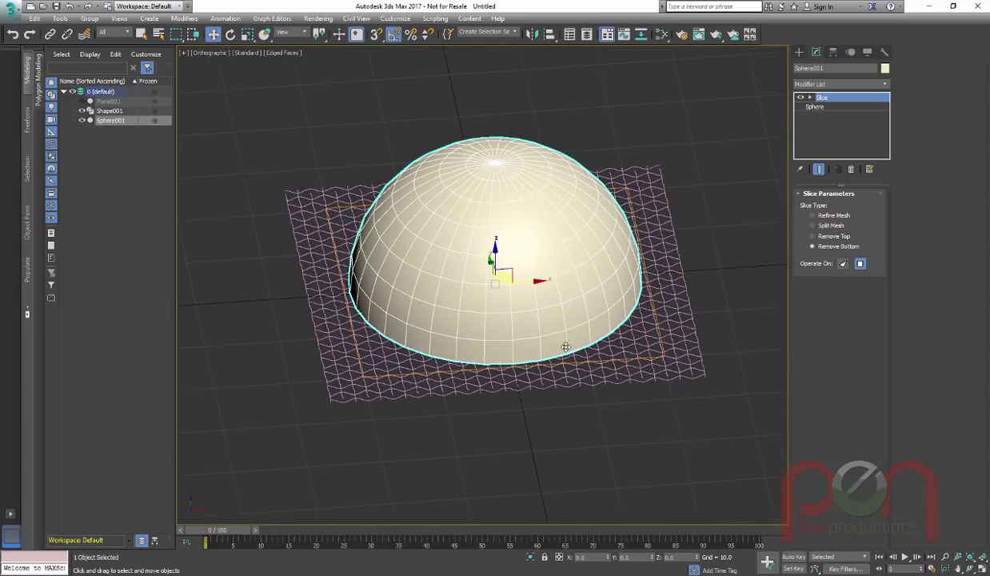
pyautogui.write('x')
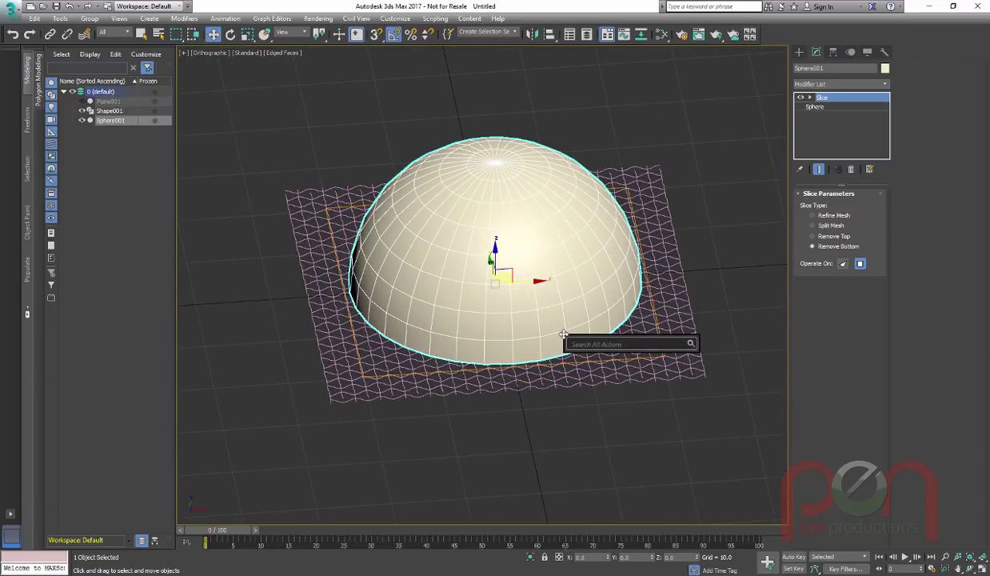
pyautogui.write('xform')
pyautogui.press('Return')
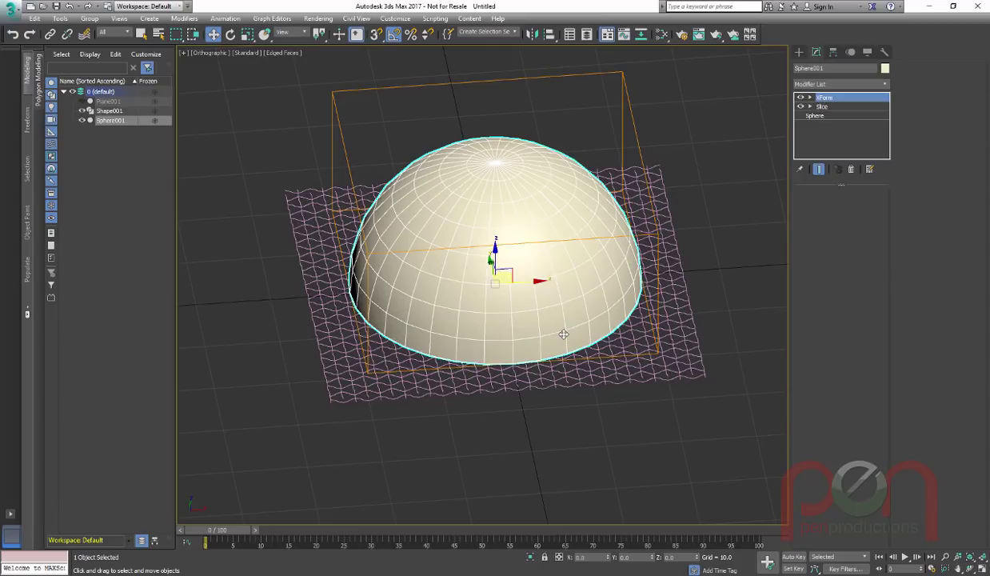
# Scale the XForm gizmo down along Z until the dome is a flat disc.
pyautogui.press('1')
pyautogui.moveTo(472, 366)
pyautogui.mouseDown(button='middle')
pyautogui.moveTo(486, 393)
pyautogui.moveTo(472, 370)
pyautogui.mouseUp(button='middle')
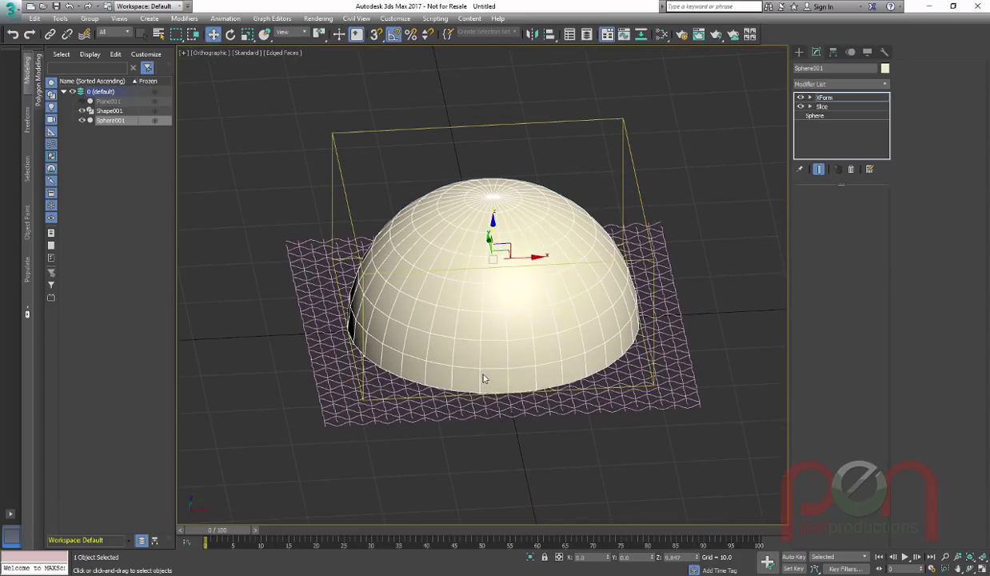
pyautogui.press('r')
pyautogui.moveTo(466, 236); pyautogui.dragTo(535, 446)
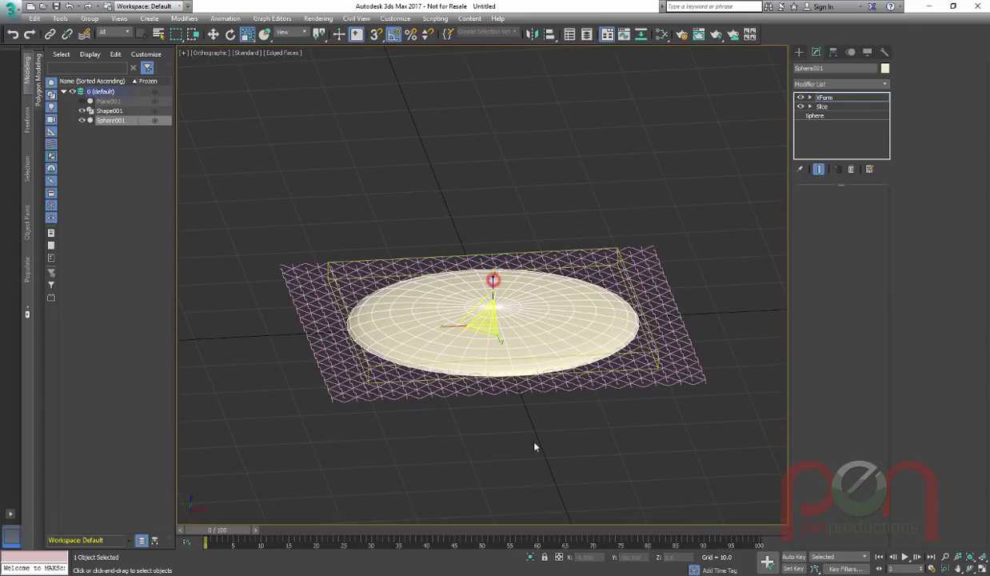
pyautogui.moveTo(494, 283); pyautogui.dragTo(483, 456)
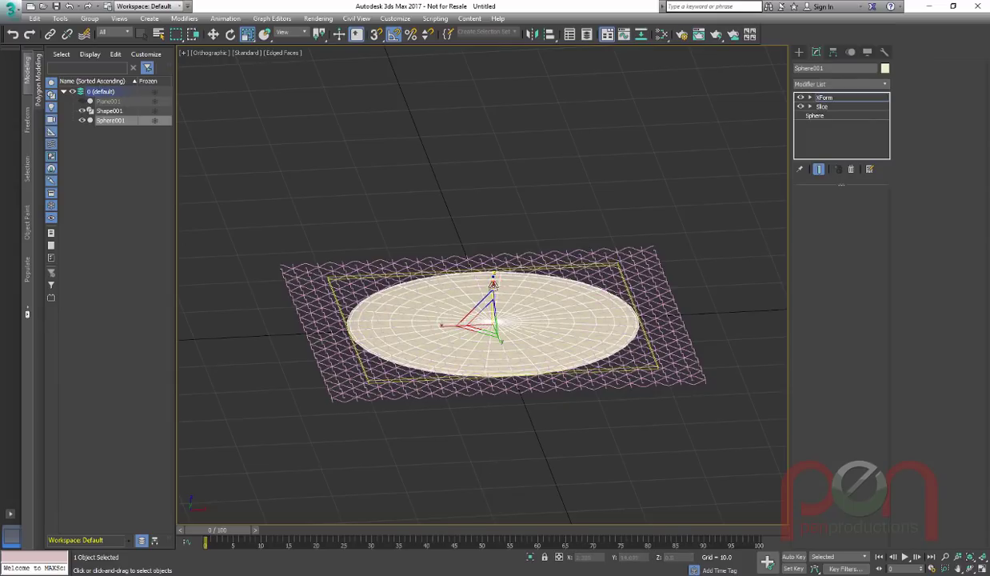
pyautogui.keyDown('alt'); pyautogui.moveTo(508, 336); pyautogui.dragTo(523, 346, button='middle'); pyautogui.keyUp('alt')
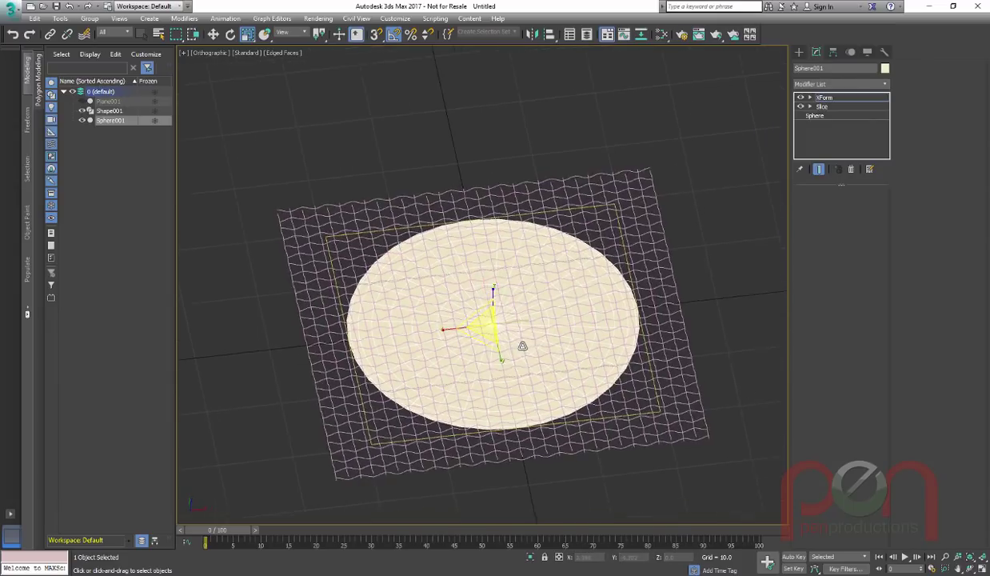
# Apply a Skin Wrap modifier to the spline grid.
pyautogui.click(688, 267)
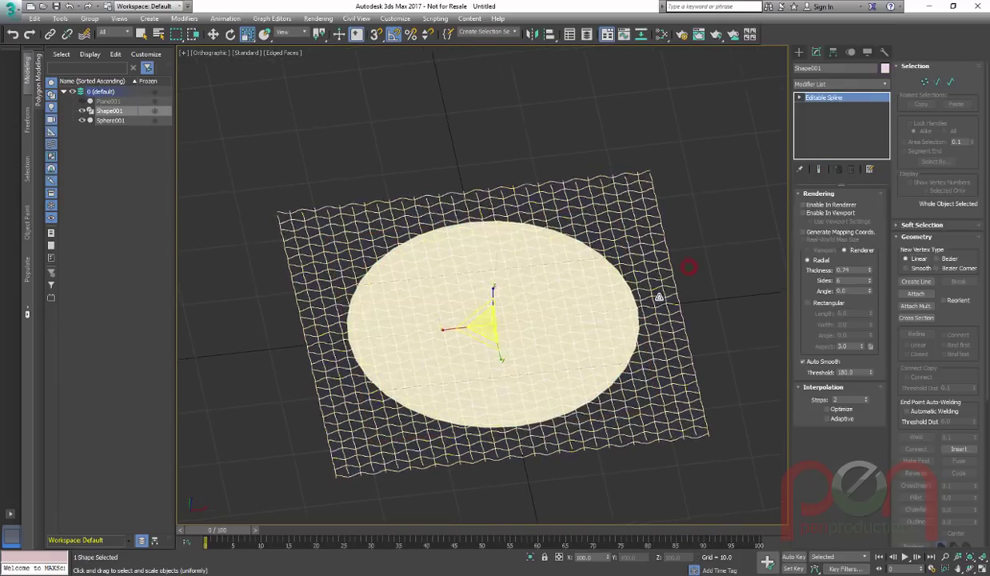
pyautogui.keyDown('alt'); pyautogui.moveTo(659, 296); pyautogui.dragTo(650, 295, button='middle'); pyautogui.keyUp('alt')
pyautogui.moveTo(583, 323); pyautogui.dragTo(586, 279, button='middle')
pyautogui.scroll(1, 586, 289)
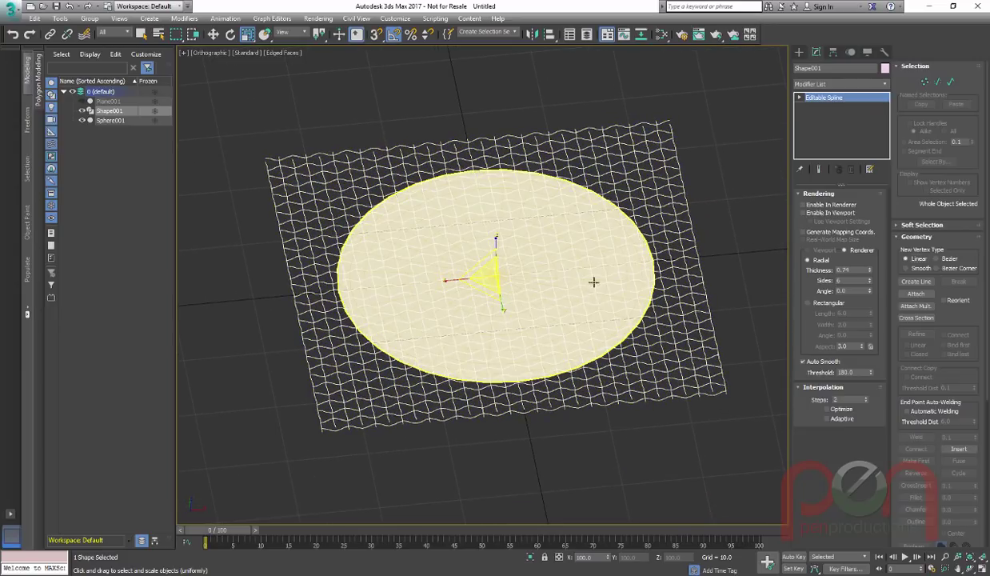
pyautogui.write('xskin wrap')
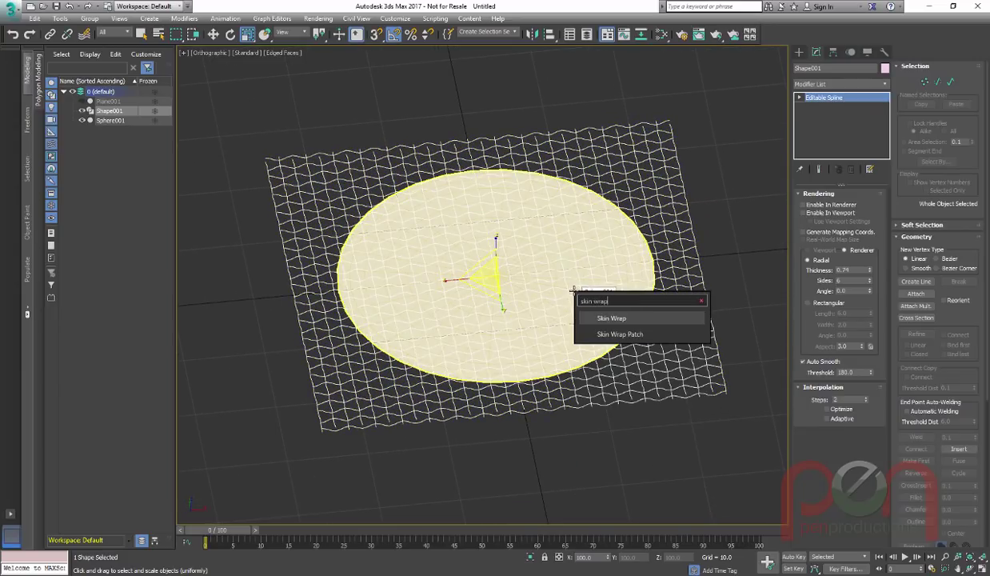
pyautogui.press('Return')
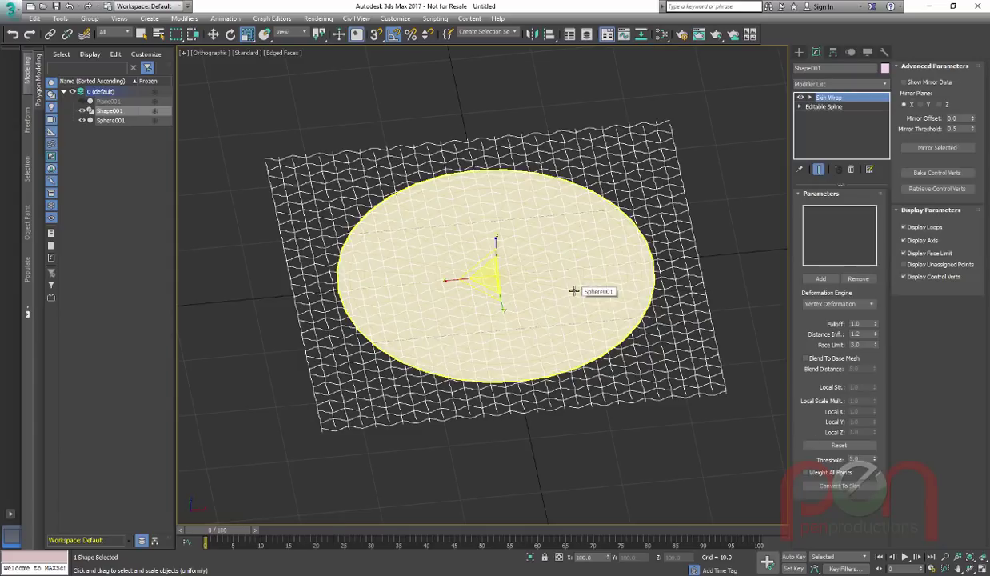
# Add the flattened sphere as the Skin Wrap's control object.
pyautogui.click(822, 278)
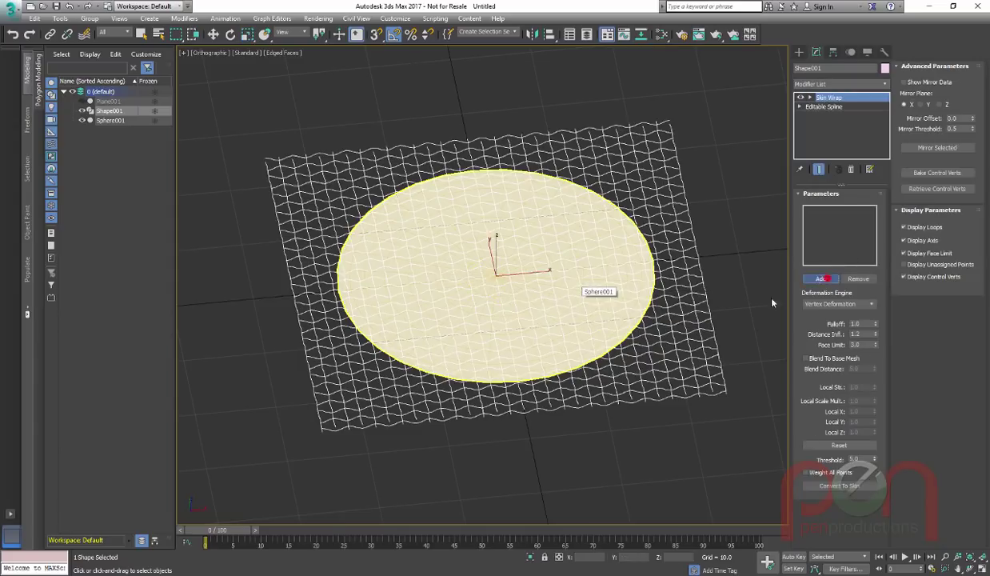
pyautogui.click(636, 312)
pyautogui.keyDown('alt'); pyautogui.moveTo(617, 314); pyautogui.dragTo(535, 331, button='middle'); pyautogui.keyUp('alt')
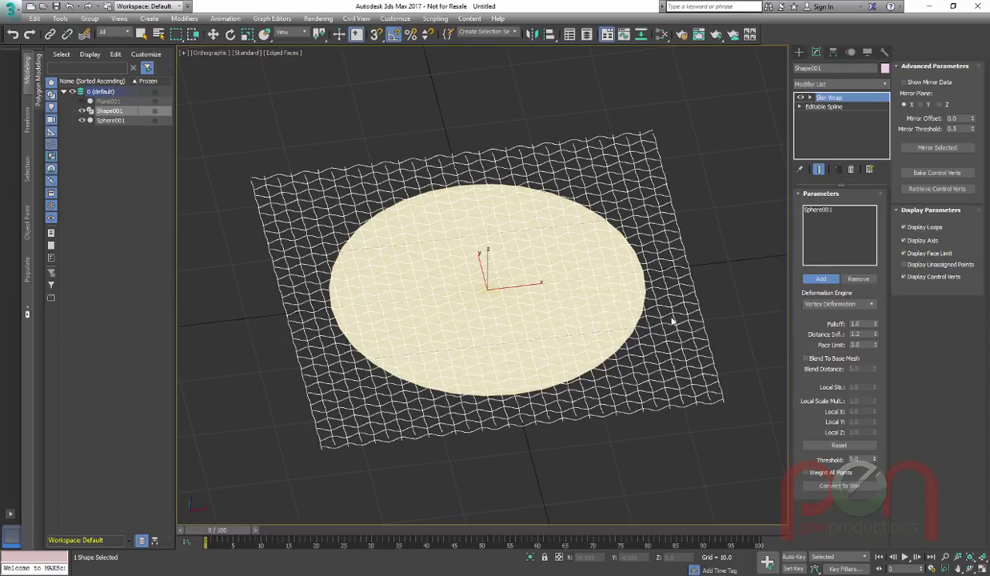
pyautogui.rightClick(736, 322)
# Disable the sphere's XForm modifier so the disc returns to a dome and deforms the grid.
pyautogui.keyDown('alt'); pyautogui.moveTo(591, 314); pyautogui.dragTo(630, 307, button='middle'); pyautogui.keyUp('alt')
pyautogui.click(630, 305)
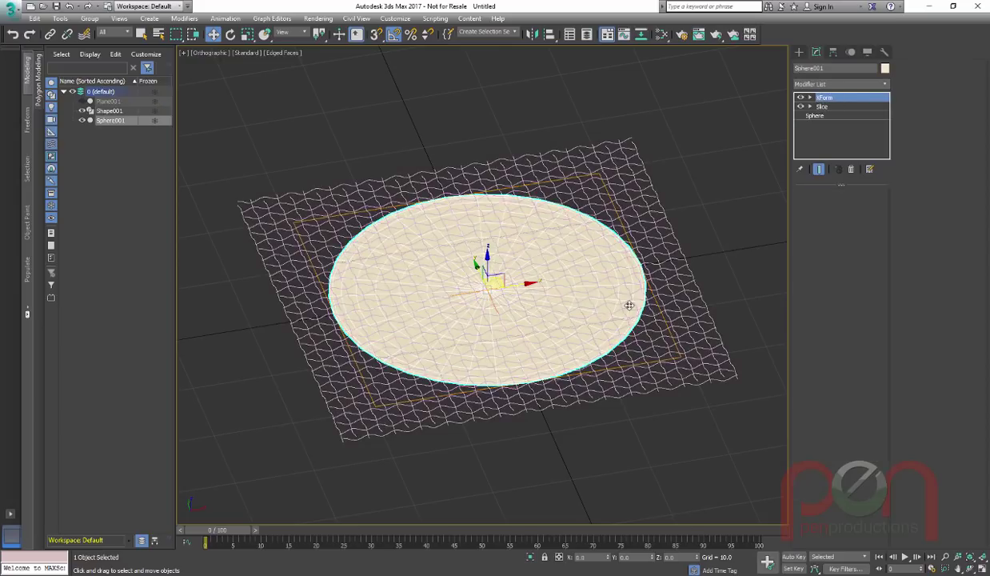
pyautogui.click(802, 97)
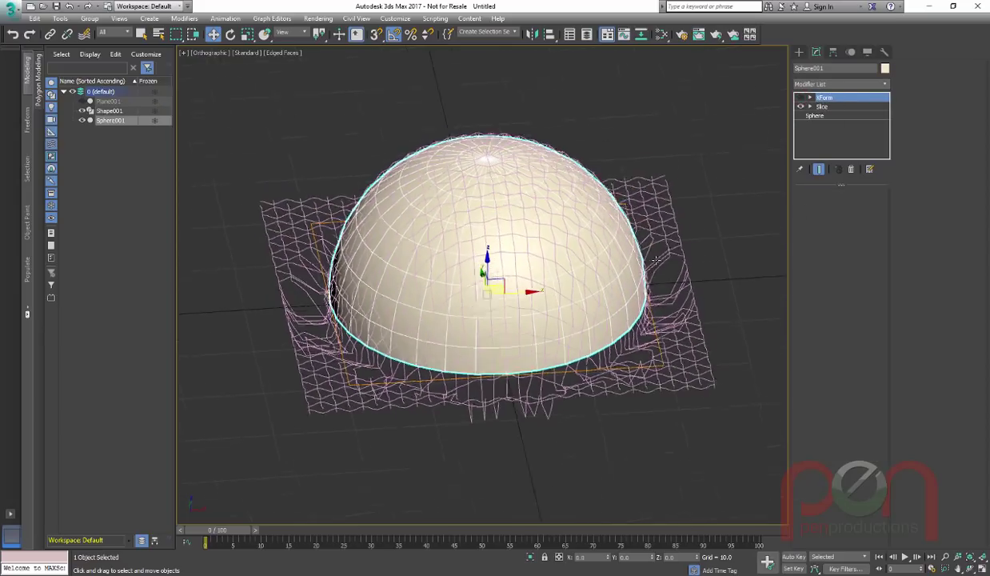
pyautogui.keyDown('alt'); pyautogui.moveTo(645, 304); pyautogui.dragTo(674, 268, button='middle'); pyautogui.keyUp('alt')
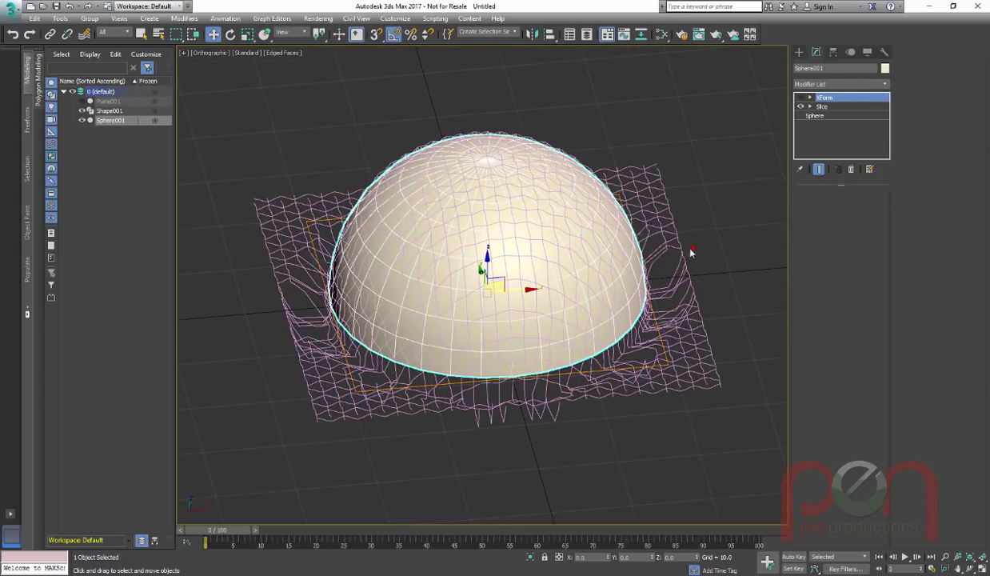
# Enable Weight All Points in the spline grid's Skin Wrap modifier.
pyautogui.click(693, 248)
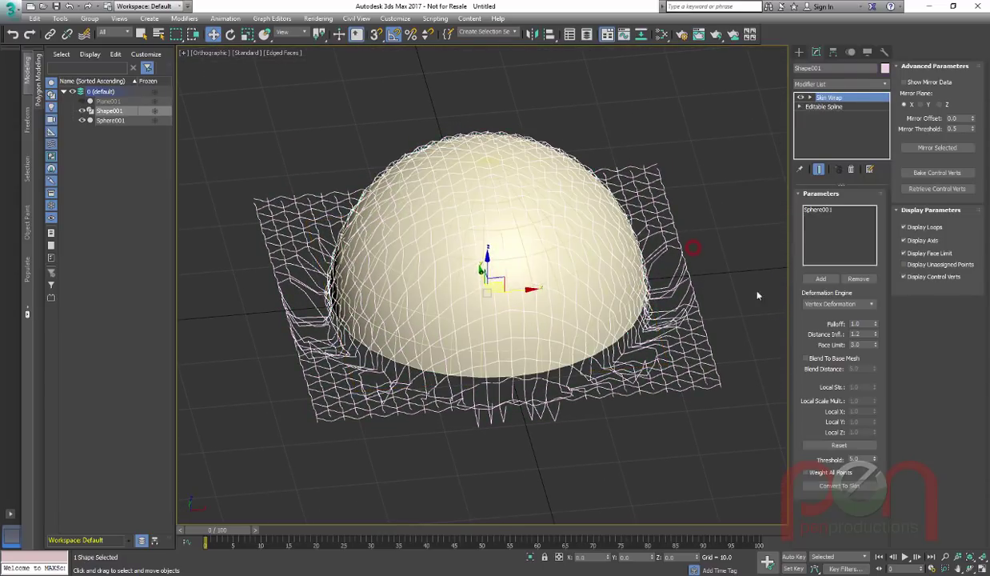
pyautogui.click(808, 473)
pyautogui.keyDown('alt'); pyautogui.moveTo(648, 389); pyautogui.dragTo(657, 391, button='middle'); pyautogui.keyUp('alt')
pyautogui.scroll(-5, 655, 384)
pyautogui.moveTo(640, 349); pyautogui.dragTo(514, 199, button='middle')
pyautogui.scroll(3, 513, 199)
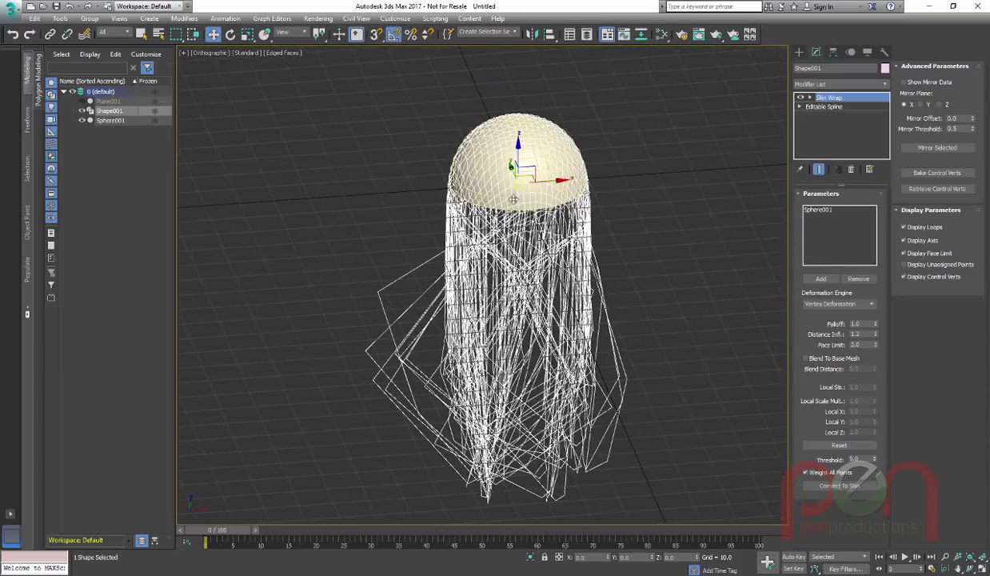
pyautogui.scroll(4, 513, 200)
pyautogui.moveTo(520, 224); pyautogui.dragTo(526, 278, button='middle')
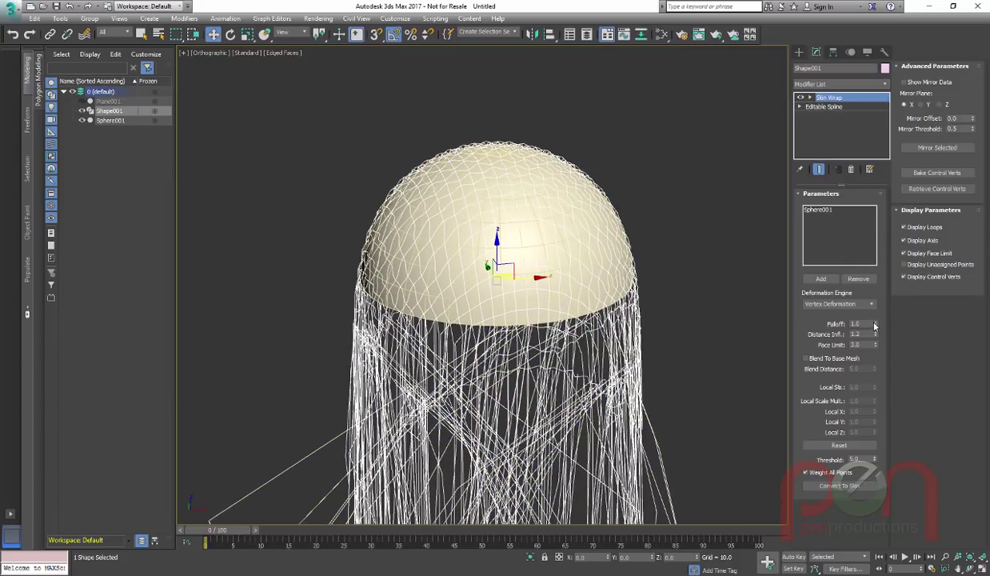
# Raise the Skin Wrap's Falloff to 5.2 and its Distance Influence to 5.5.
pyautogui.moveTo(875, 325)
pyautogui.mouseDown()
pyautogui.moveTo(877, 309)
pyautogui.moveTo(876, 328)
pyautogui.mouseUp()
pyautogui.moveTo(666, 319)
pyautogui.keyDown('alt'); pyautogui.mouseDown(button='middle')
pyautogui.moveTo(635, 336)
pyautogui.moveTo(594, 333)
pyautogui.moveTo(564, 313)
pyautogui.moveTo(650, 328)
pyautogui.moveTo(700, 305)
pyautogui.moveTo(661, 322)
pyautogui.mouseUp(button='middle'); pyautogui.keyUp('alt')
pyautogui.press('q')
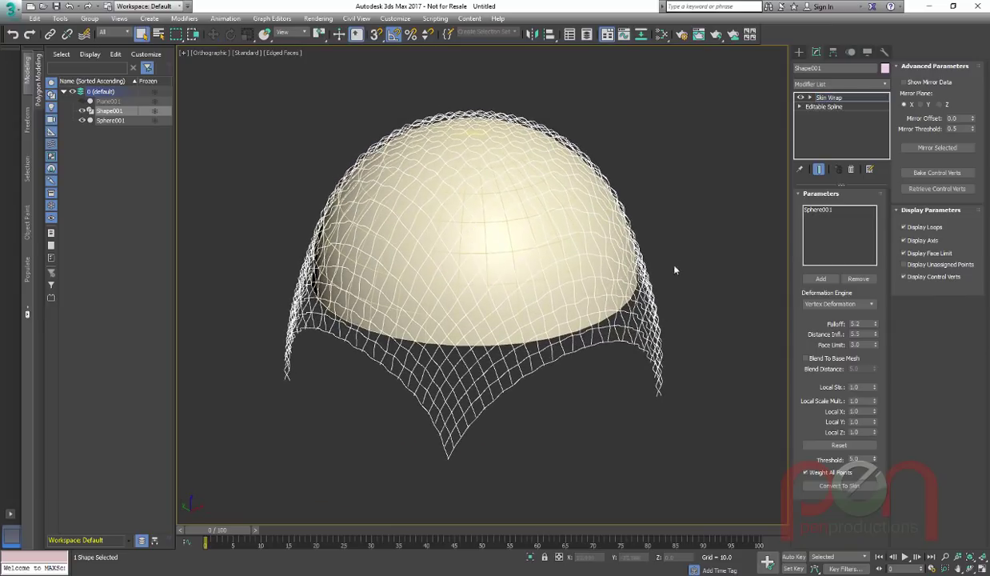
# Inspect the Skin Wrap's control vertices and their influence on one side of the spline grid.
pyautogui.moveTo(590, 301); pyautogui.dragTo(592, 302)
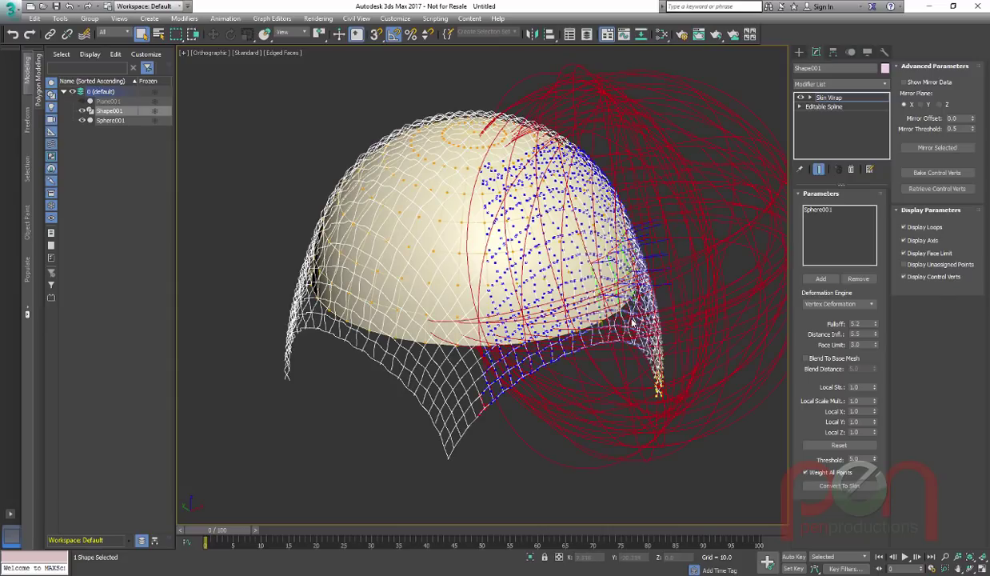
pyautogui.press('1')
pyautogui.keyDown('alt'); pyautogui.moveTo(646, 310); pyautogui.dragTo(624, 298, button='middle'); pyautogui.keyUp('alt')
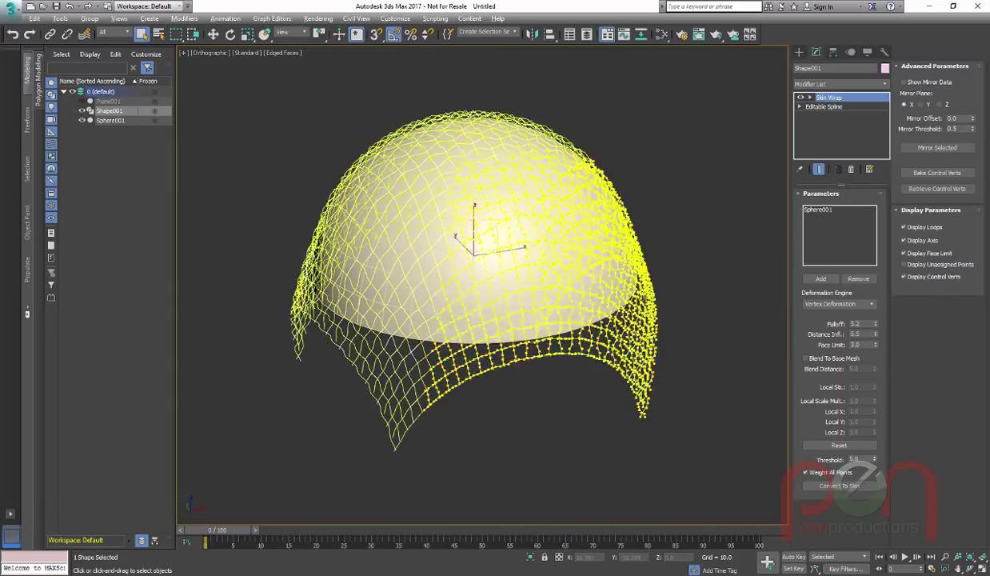
pyautogui.click(682, 288)
pyautogui.click(614, 305)
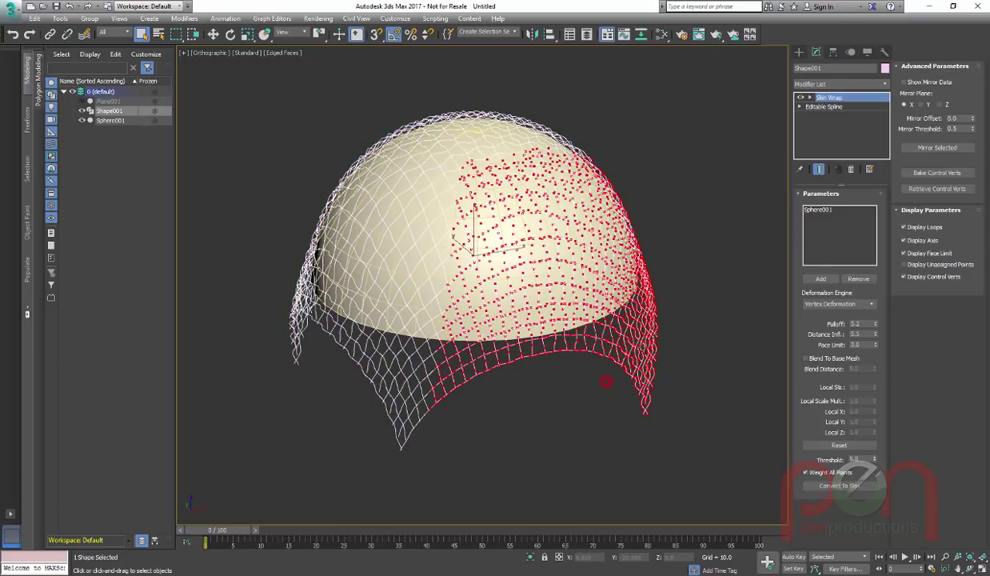
pyautogui.keyDown('alt'); pyautogui.moveTo(608, 381); pyautogui.dragTo(602, 377, button='middle'); pyautogui.keyUp('alt')
pyautogui.press('1')
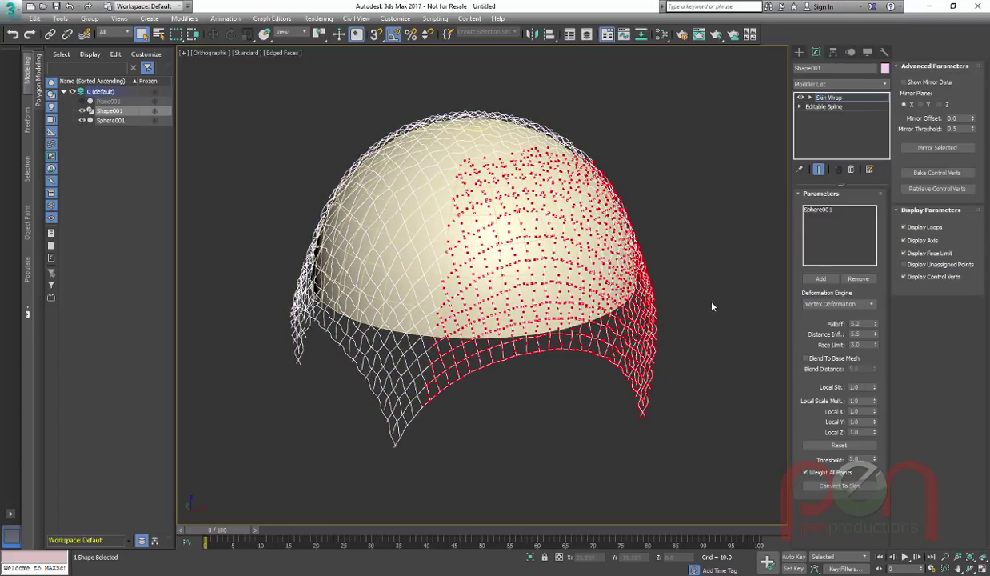
pyautogui.click(713, 306)
pyautogui.press('1')
pyautogui.keyDown('alt'); pyautogui.moveTo(623, 313); pyautogui.dragTo(646, 312, button='middle'); pyautogui.keyUp('alt')
pyautogui.moveTo(646, 313); pyautogui.dragTo(664, 316, button='middle')
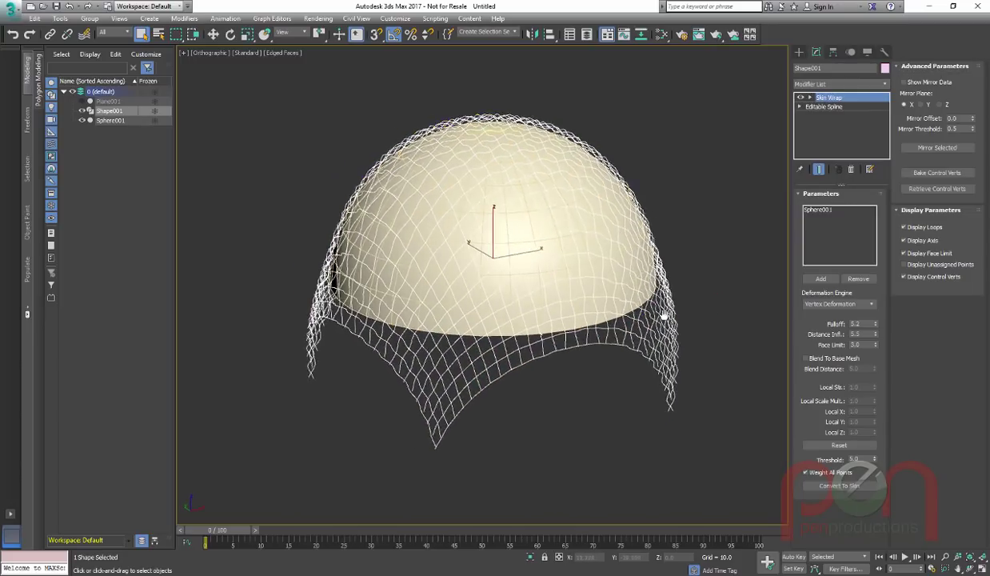
# Raise the Skin Wrap's Falloff to 5.5 and its Distance Influence to 5.7.
pyautogui.moveTo(878, 338); pyautogui.dragTo(877, 321)
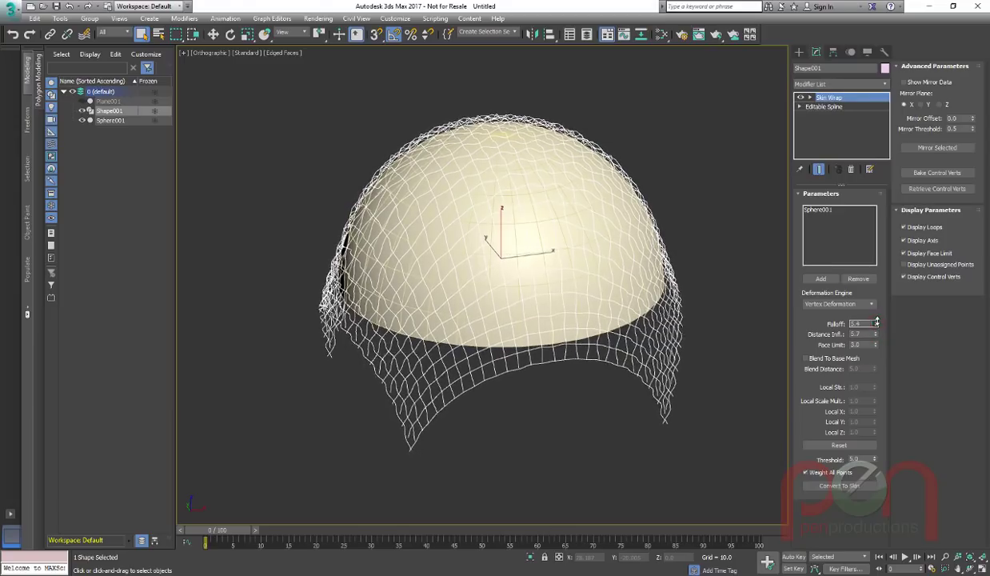
pyautogui.keyDown('alt'); pyautogui.moveTo(728, 309); pyautogui.dragTo(726, 280, button='middle'); pyautogui.keyUp('alt')
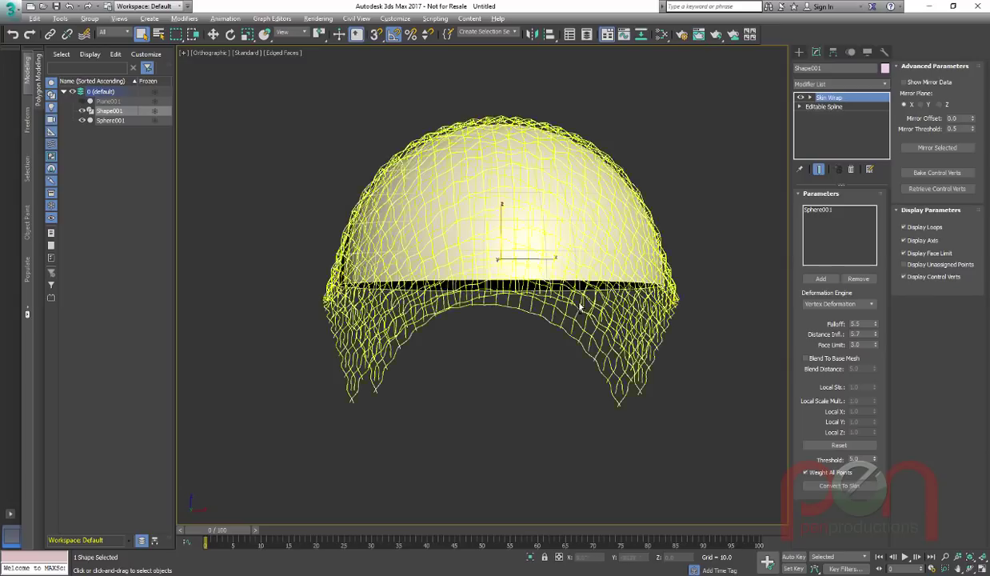
pyautogui.moveTo(592, 315)
pyautogui.keyDown('alt'); pyautogui.mouseDown(button='middle')
pyautogui.moveTo(592, 343)
pyautogui.moveTo(588, 325)
pyautogui.moveTo(584, 332)
pyautogui.mouseUp(button='middle'); pyautogui.keyUp('alt')
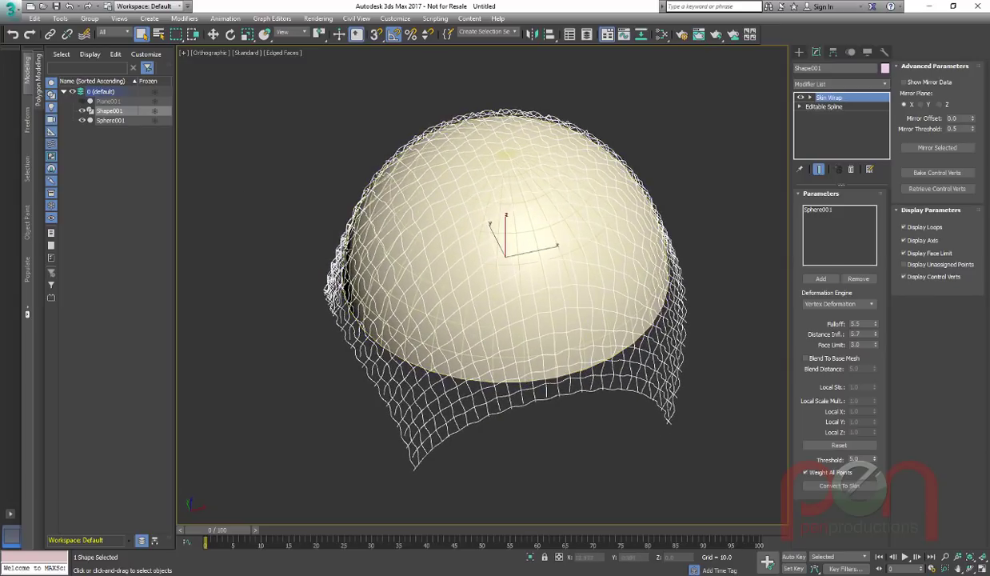
# Add a Renderable Spline modifier above the Skin Wrap on the spline grid.
pyautogui.click(184, 19)
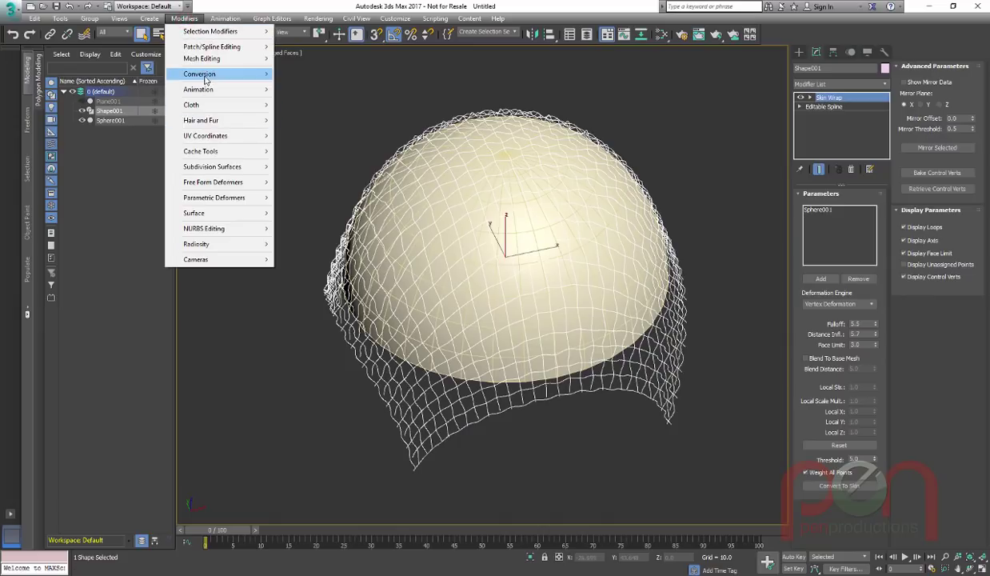
pyautogui.moveTo(212, 47)
pyautogui.click(110, 140)
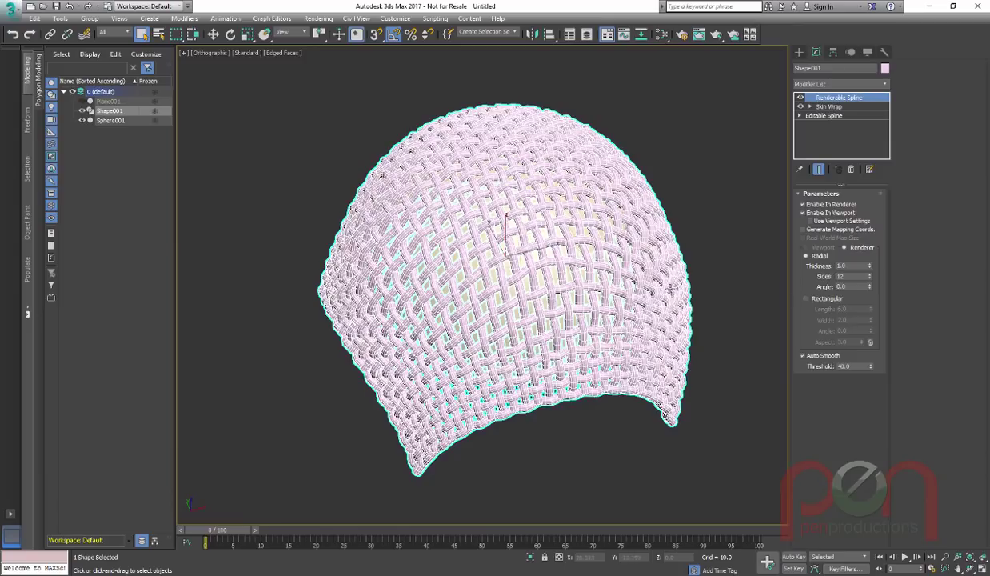
pyautogui.scroll(1, 626, 288)
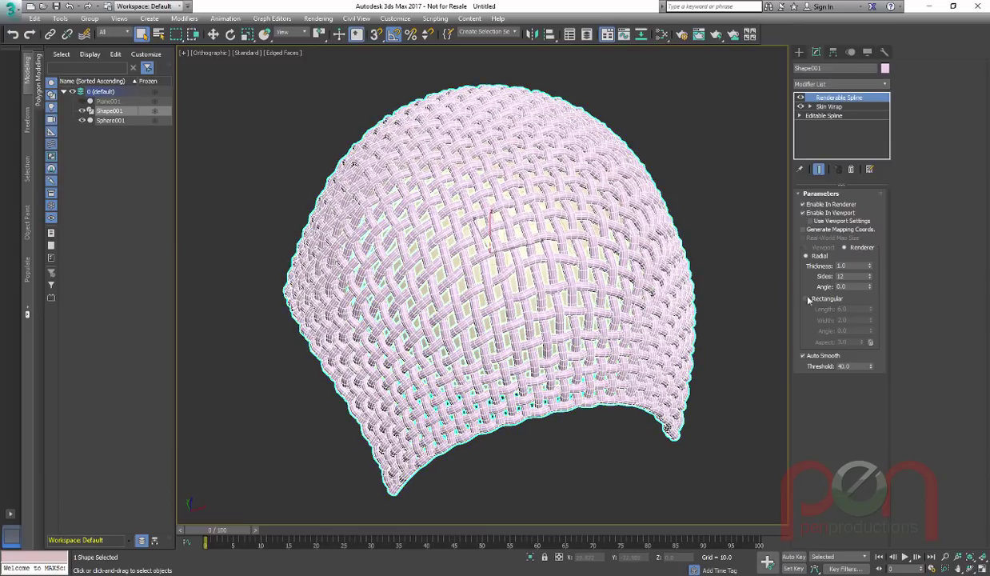
# Set the Renderable Spline's radial Thickness to 0.6.
pyautogui.moveTo(871, 274); pyautogui.dragTo(871, 270)
pyautogui.click(871, 265)
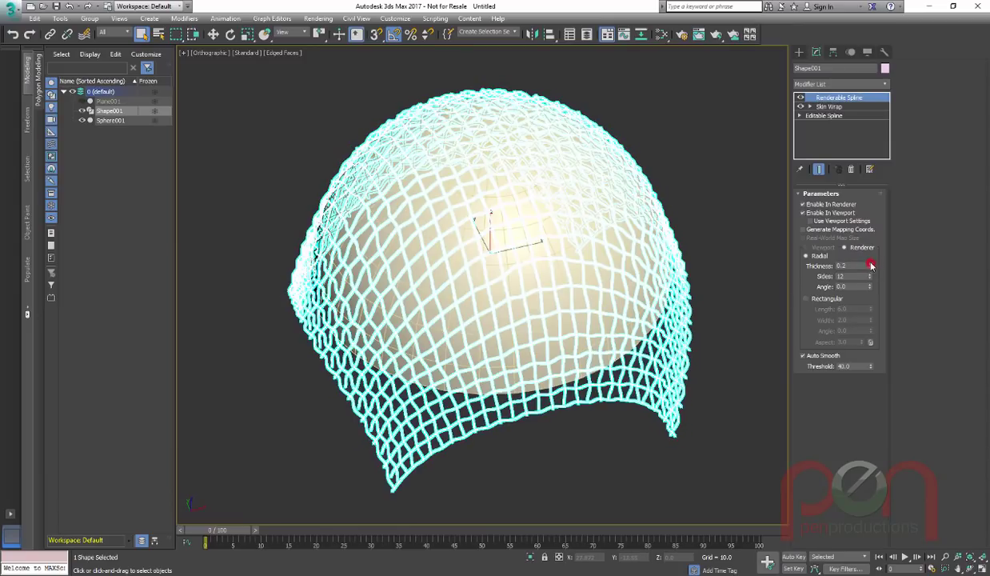
pyautogui.click(871, 264)
pyautogui.click(871, 264)
pyautogui.click(870, 264)
# Set the renderable strands to 6 sides and their Auto Smooth threshold to 180.
pyautogui.doubleClick(848, 276)
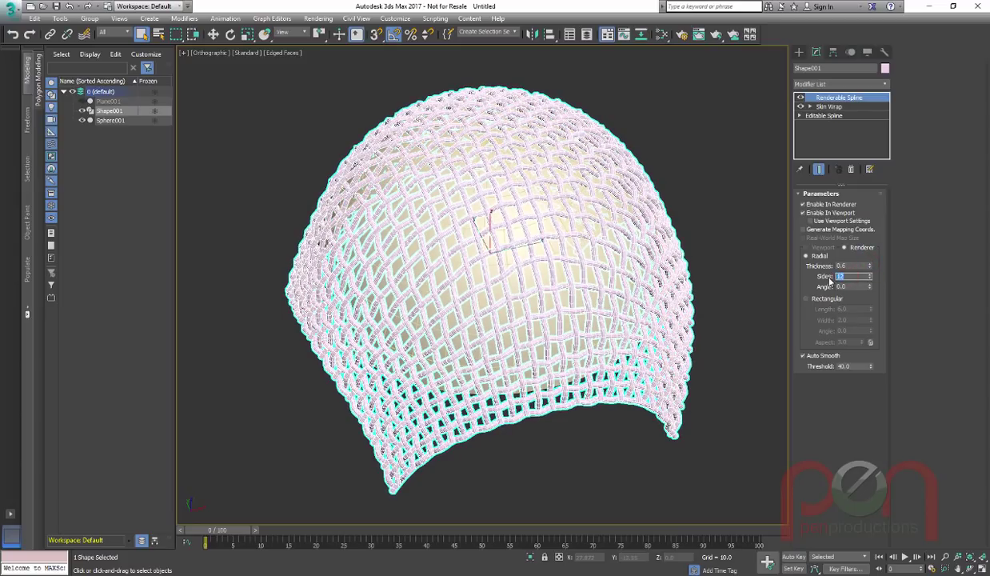
pyautogui.write('6')
pyautogui.press('Return')
pyautogui.doubleClick(844, 366)
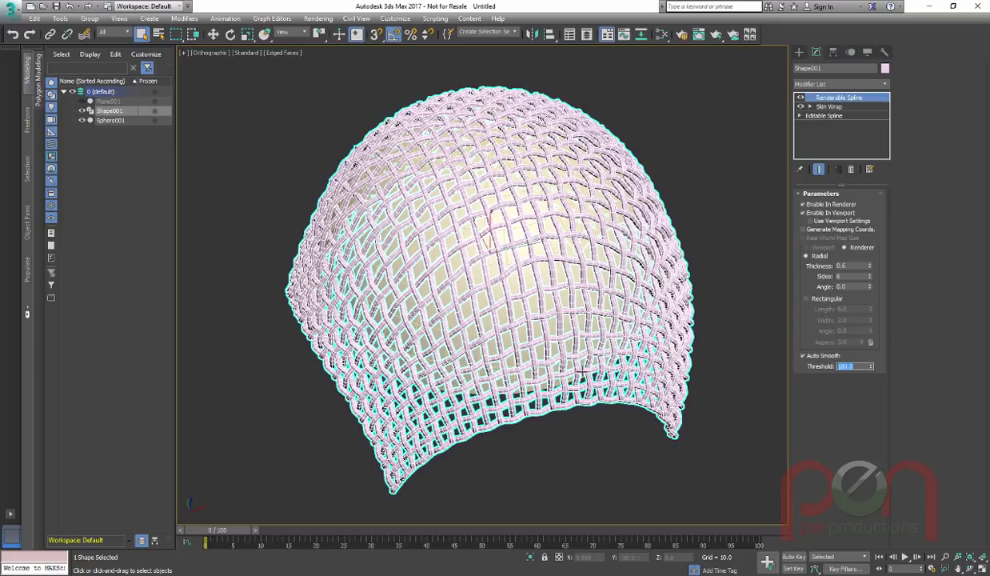
pyautogui.moveTo(524, 356)
pyautogui.keyDown('alt'); pyautogui.mouseDown(button='middle')
pyautogui.moveTo(537, 332)
pyautogui.moveTo(529, 342)
pyautogui.mouseUp(button='middle'); pyautogui.keyUp('alt')
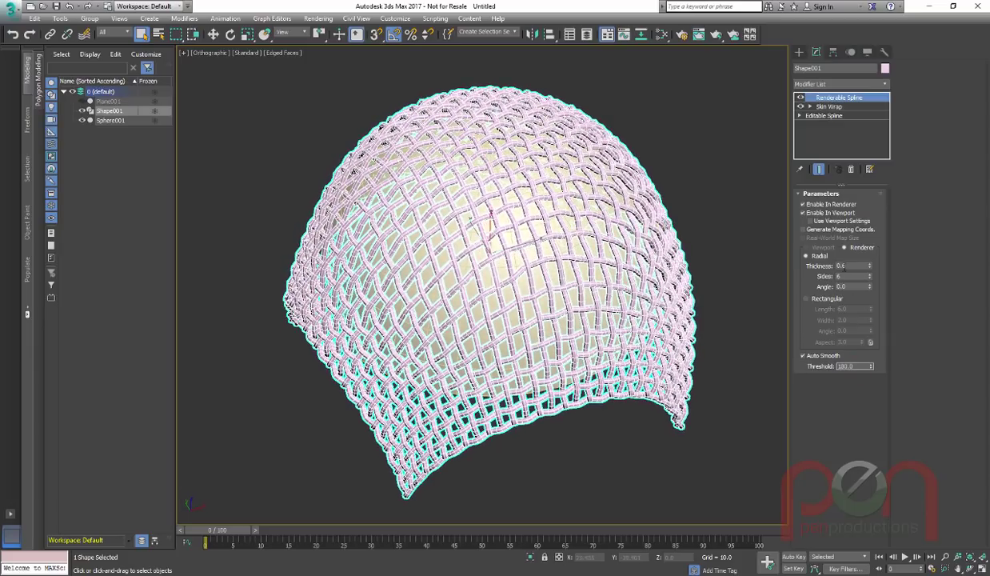
# Increase the radial Thickness of the woven strands to 0.8.
pyautogui.doubleClick(842, 266)
pyautogui.keyDown('alt'); pyautogui.moveTo(528, 296); pyautogui.dragTo(554, 308, button='middle'); pyautogui.keyUp('alt')
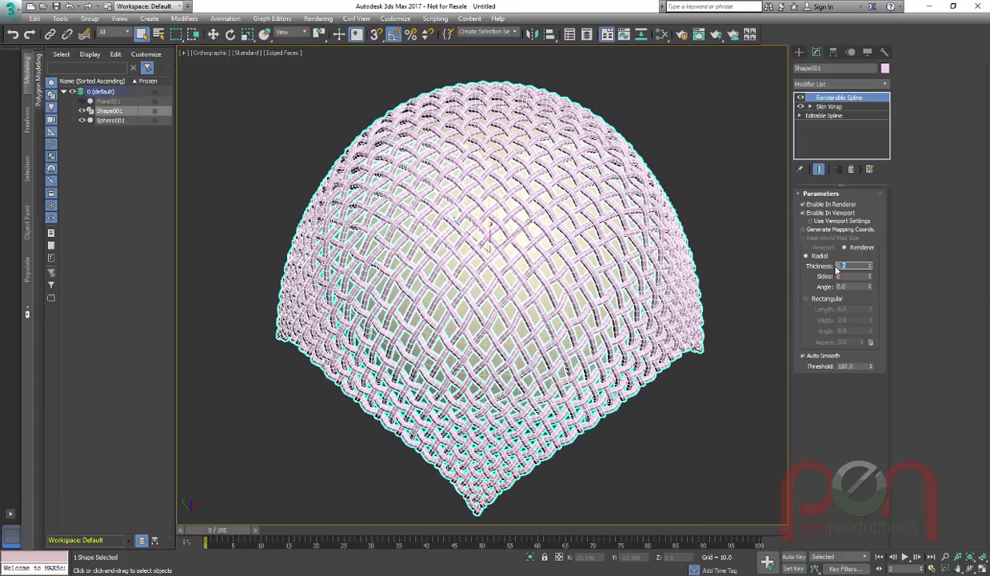
pyautogui.write('8')
pyautogui.press('Return')
pyautogui.keyDown('alt'); pyautogui.moveTo(528, 308); pyautogui.dragTo(604, 288, button='middle'); pyautogui.keyUp('alt')
pyautogui.moveTo(854, 265); pyautogui.dragTo(739, 266)
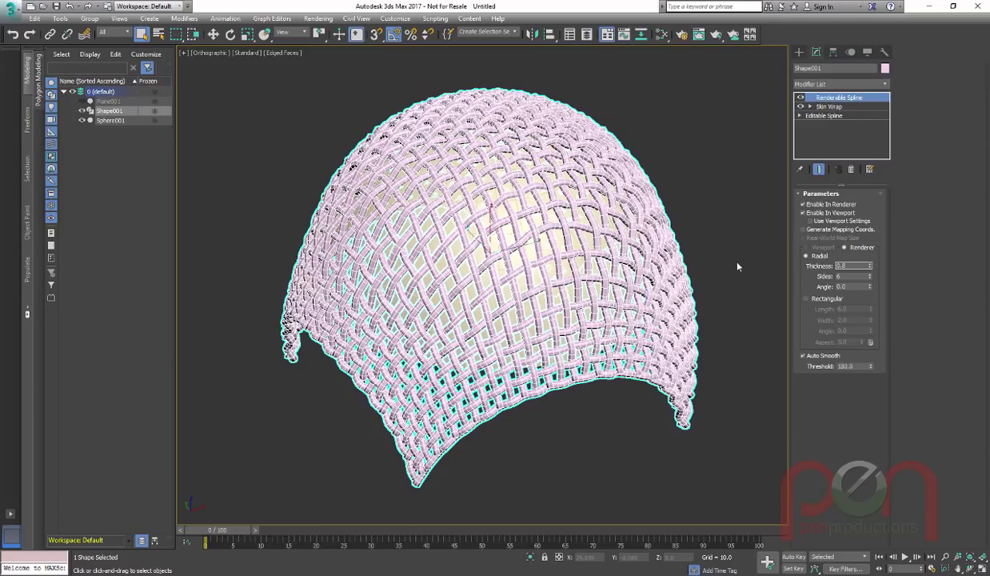
pyautogui.rightClick(742, 267)
pyautogui.click(757, 276)
pyautogui.moveTo(677, 278)
pyautogui.keyDown('alt'); pyautogui.mouseDown(button='middle')
pyautogui.moveTo(665, 276)
pyautogui.moveTo(680, 283)
pyautogui.mouseUp(button='middle'); pyautogui.keyUp('alt')
pyautogui.scroll(-3, 681, 283)
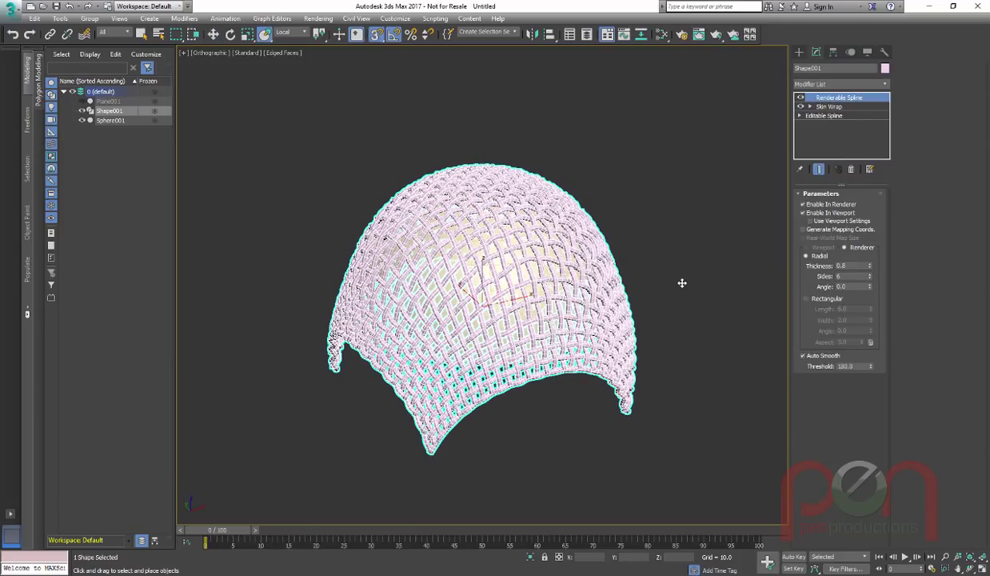
pyautogui.press('m')
pyautogui.click(733, 70)
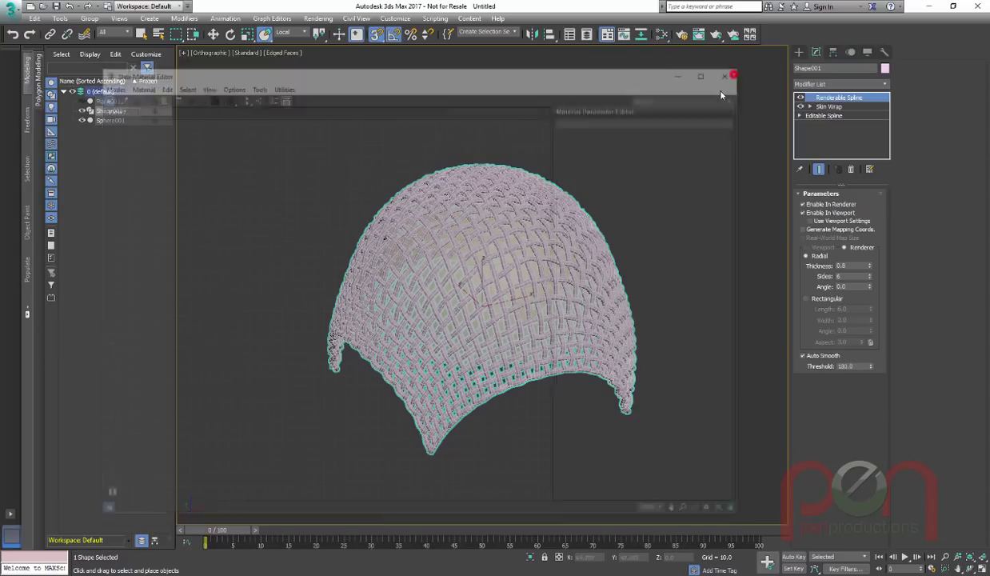
# Add a Symmetry modifier to the woven dome and set its mirror axis to Z to form a full sphere.
pyautogui.write('x')
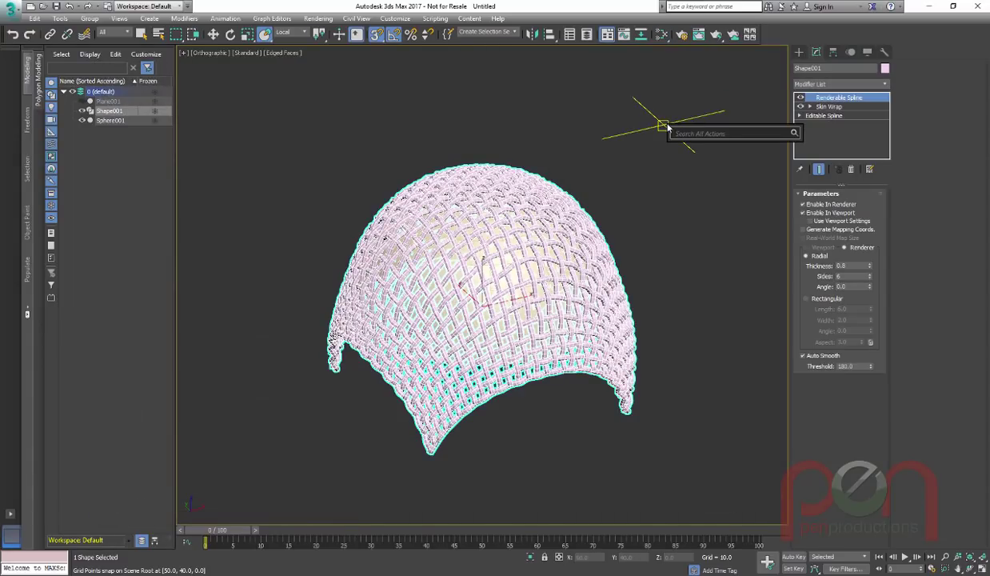
pyautogui.write('symm')
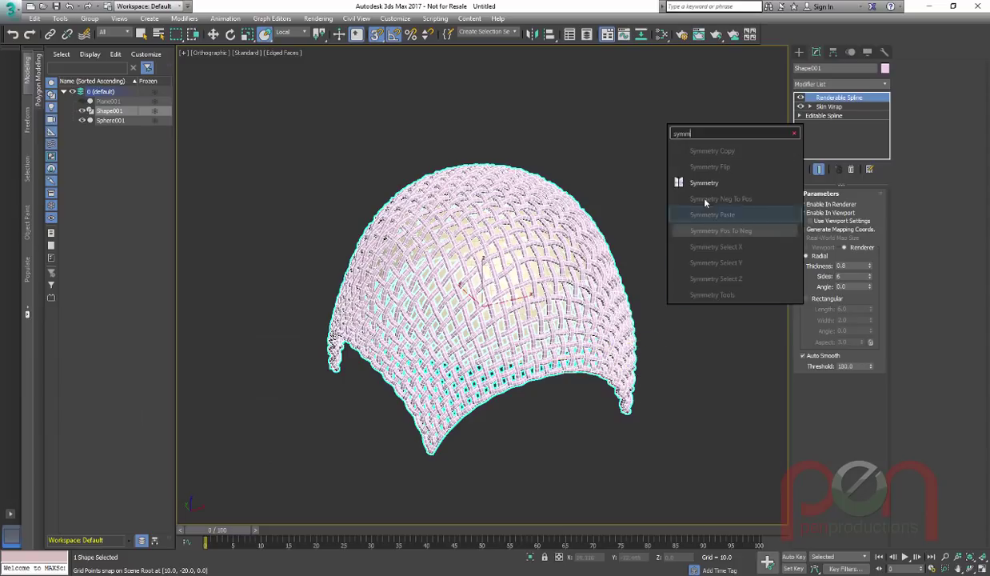
pyautogui.click(686, 183)
pyautogui.press('s')
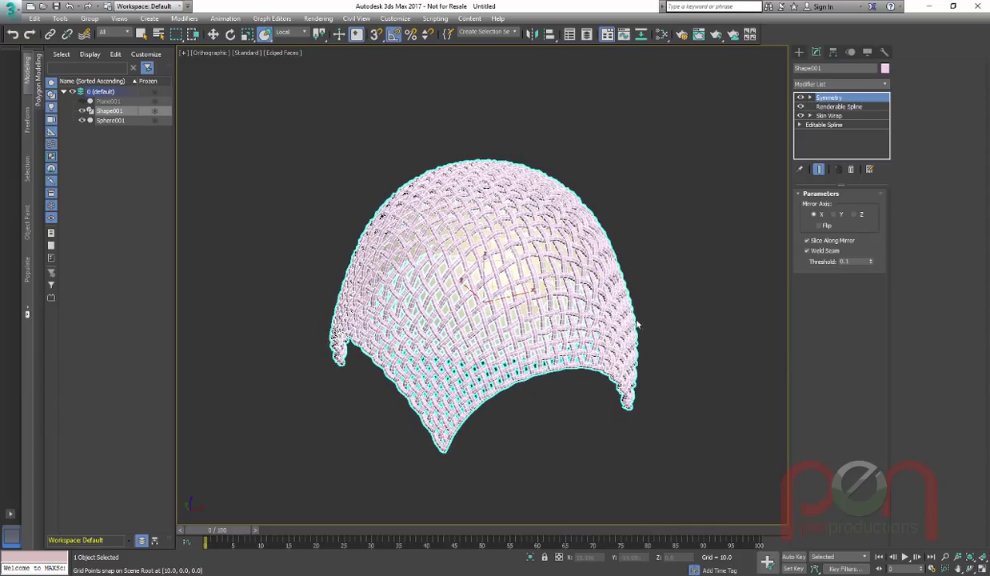
pyautogui.keyDown('alt'); pyautogui.moveTo(562, 300); pyautogui.dragTo(574, 308, button='middle'); pyautogui.keyUp('alt')
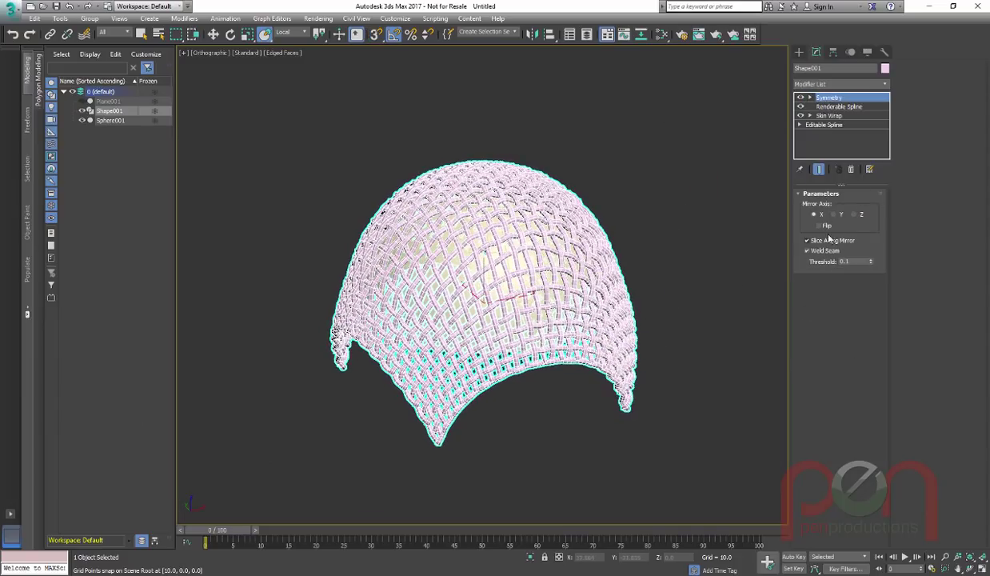
pyautogui.click(855, 214)
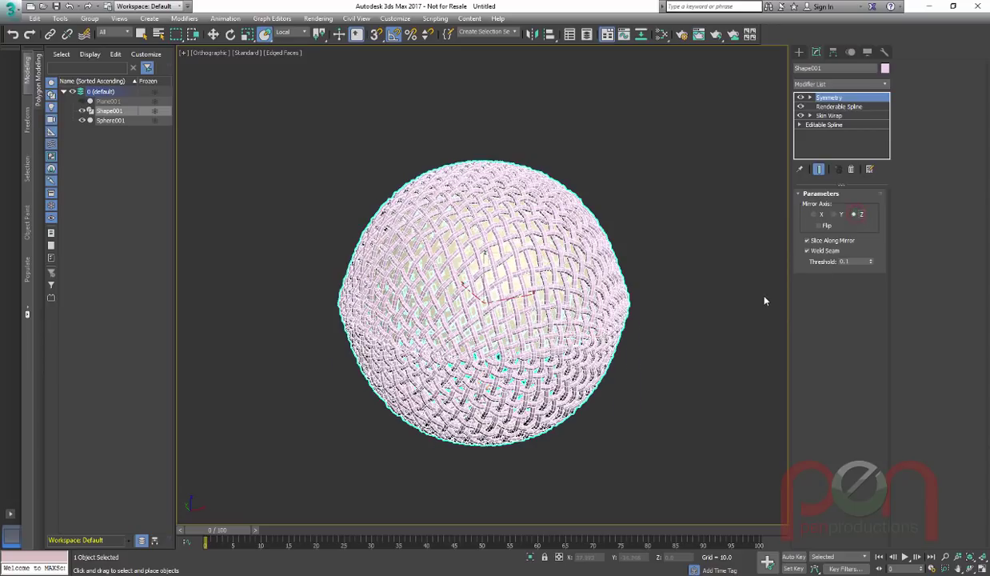
pyautogui.moveTo(628, 308)
pyautogui.keyDown('alt'); pyautogui.mouseDown(button='middle')
pyautogui.moveTo(588, 290)
pyautogui.moveTo(591, 310)
pyautogui.moveTo(643, 294)
pyautogui.moveTo(674, 299)
pyautogui.moveTo(593, 362)
pyautogui.moveTo(661, 292)
pyautogui.moveTo(589, 369)
pyautogui.moveTo(628, 319)
pyautogui.mouseUp(button='middle'); pyautogui.keyUp('alt')
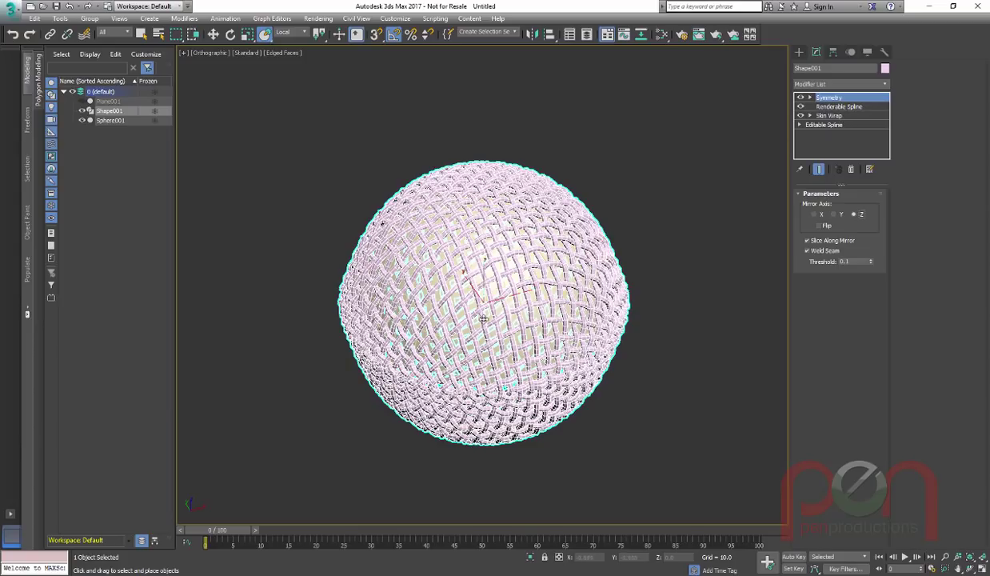
pyautogui.keyDown('alt'); pyautogui.moveTo(484, 318); pyautogui.dragTo(554, 246, button='middle'); pyautogui.keyUp('alt')
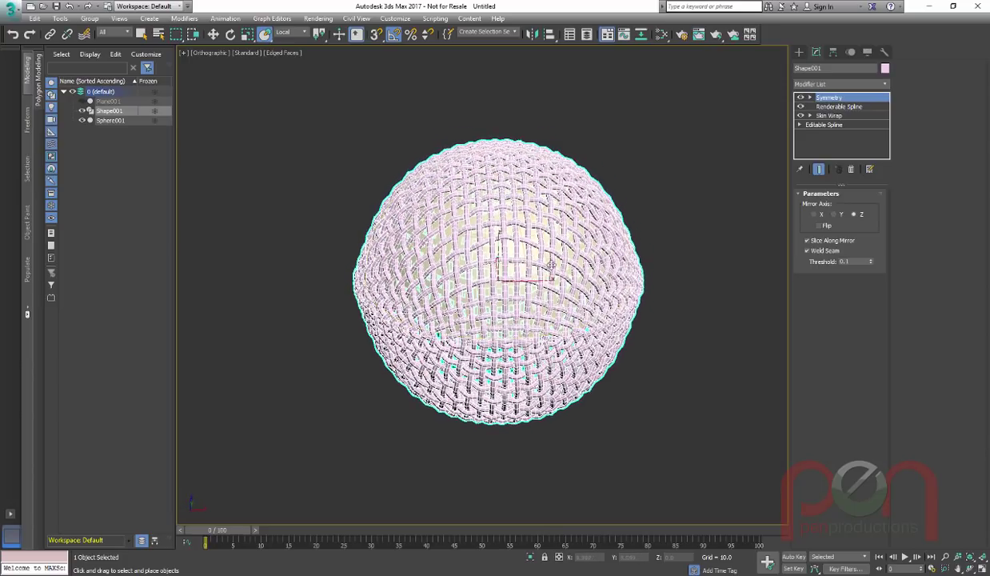
# Change the woven sphere's object color to grey and clear the selection in the Top view.
pyautogui.press('r')
pyautogui.press('t')
pyautogui.press('z')
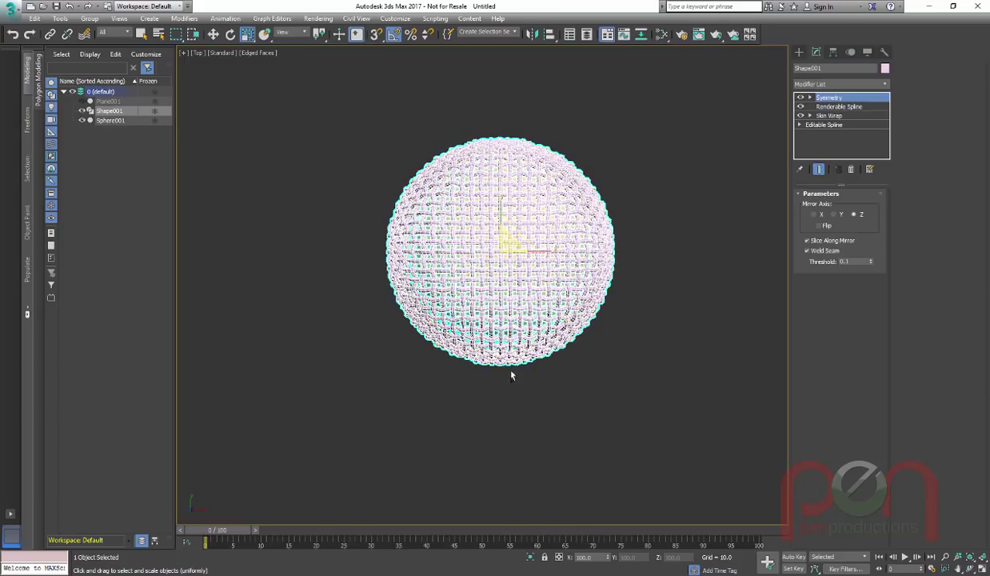
pyautogui.click(885, 68)
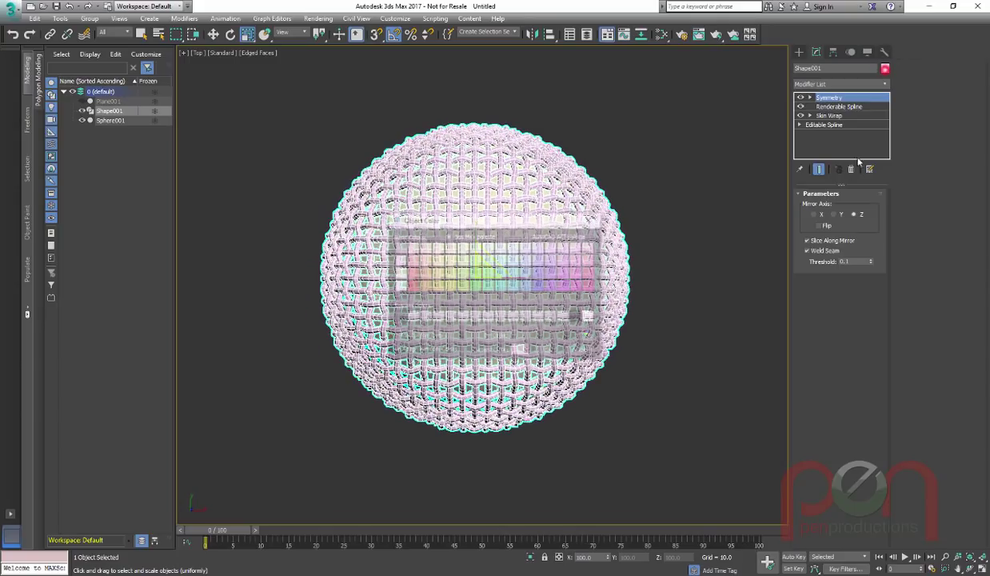
pyautogui.click(543, 318)
pyautogui.click(550, 351)
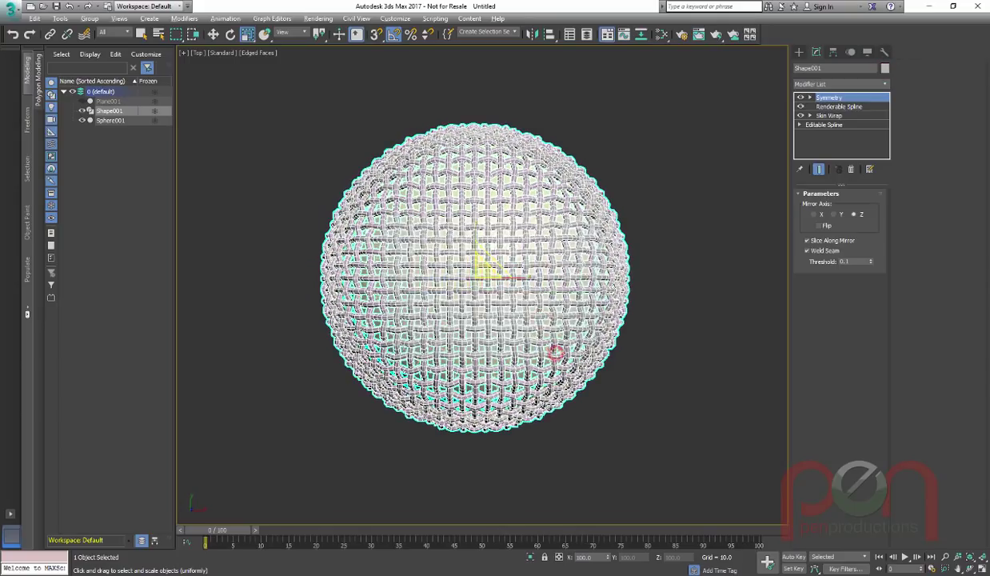
pyautogui.click(683, 296)
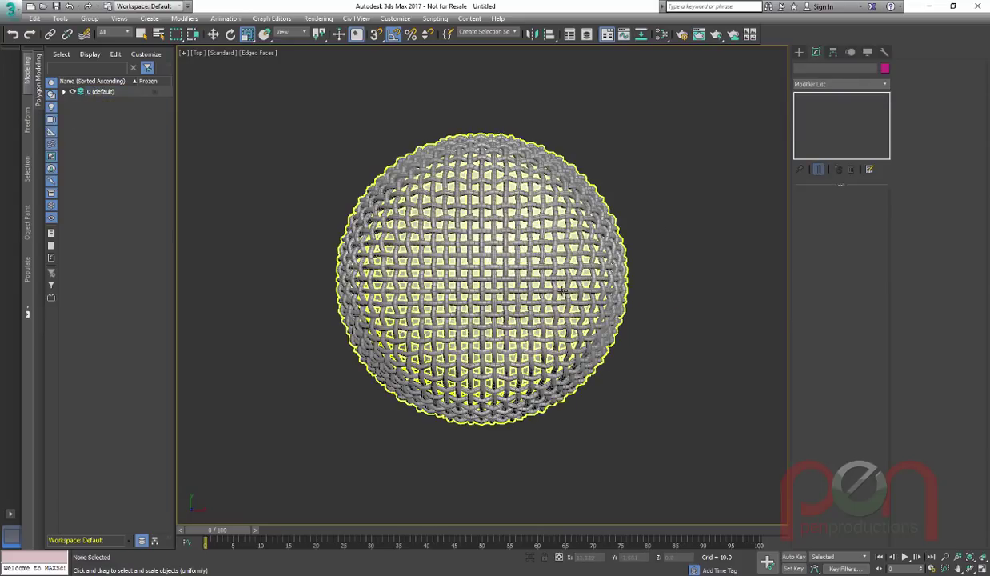
# Create a tube ring around the woven sphere's equator in the Top view, with radii about 21.5 and 20.2 and height about 1.9.
pyautogui.write('xtube')
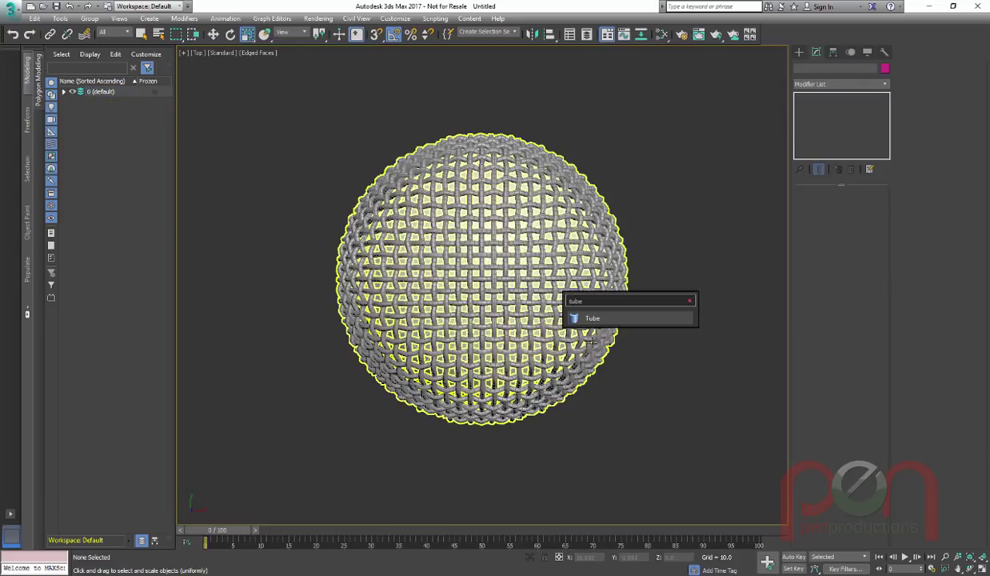
pyautogui.press('Return')
pyautogui.moveTo(484, 278); pyautogui.dragTo(521, 422)
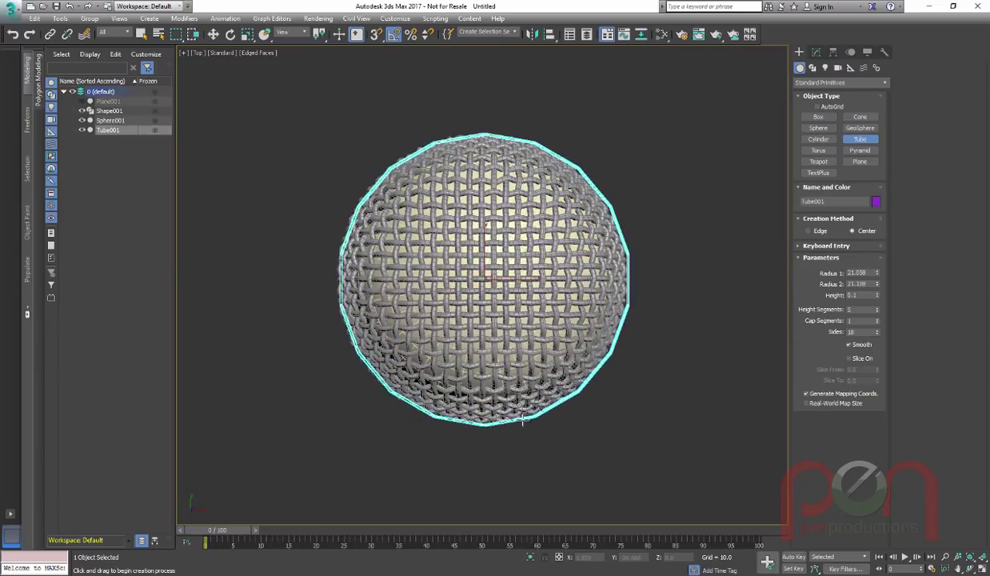
pyautogui.click(522, 416)
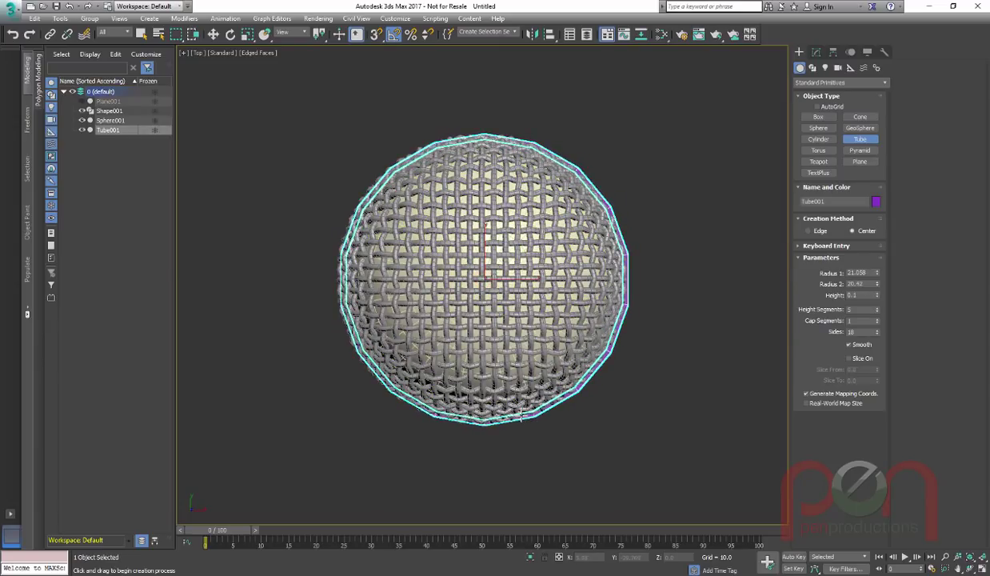
pyautogui.rightClick(581, 390)
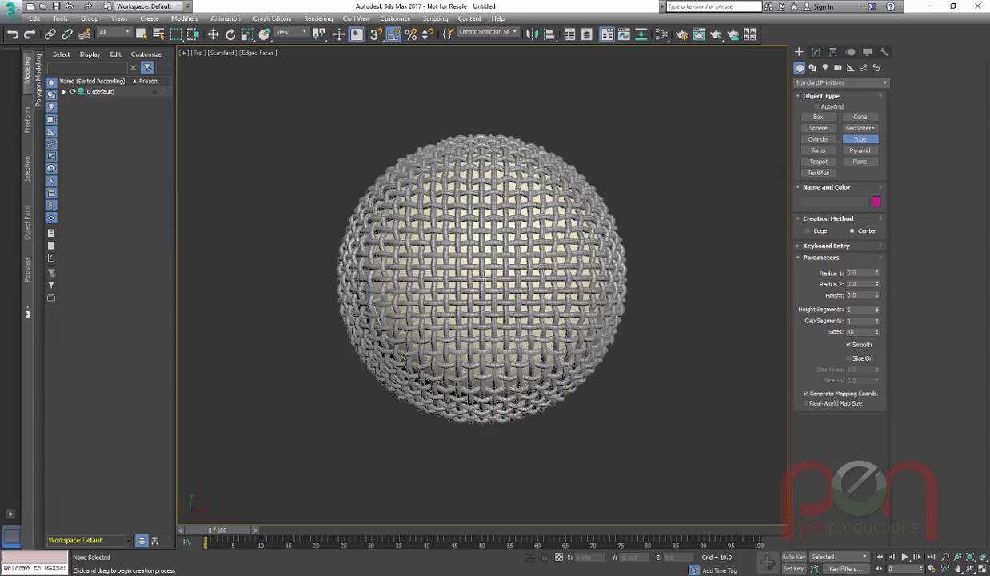
pyautogui.moveTo(484, 278); pyautogui.dragTo(510, 424)
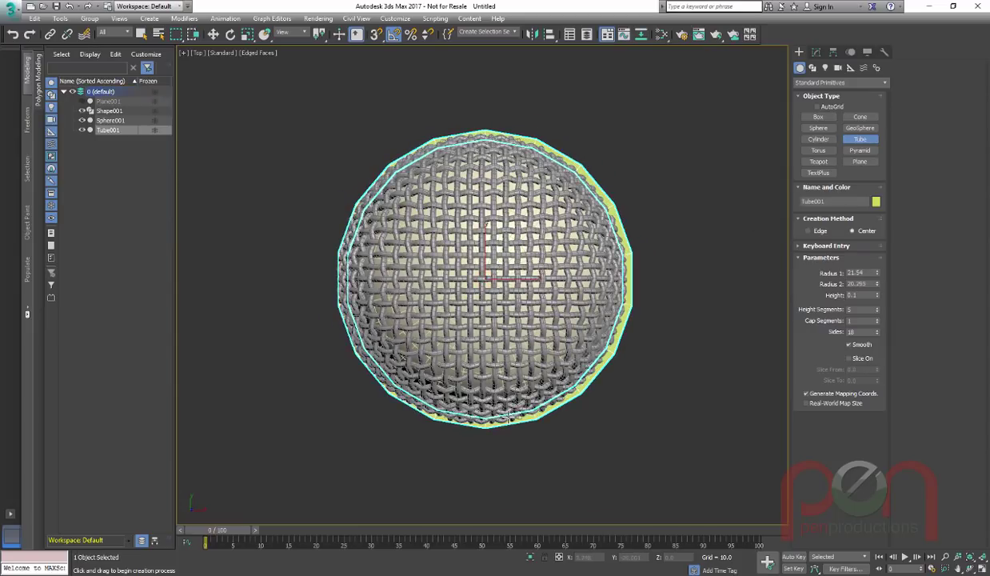
pyautogui.click(509, 418)
pyautogui.click(510, 404)
pyautogui.keyDown('alt'); pyautogui.moveTo(509, 404); pyautogui.dragTo(555, 276, button='middle'); pyautogui.keyUp('alt')
pyautogui.scroll(2, 558, 294)
pyautogui.rightClick(561, 296)
pyautogui.click(818, 52)
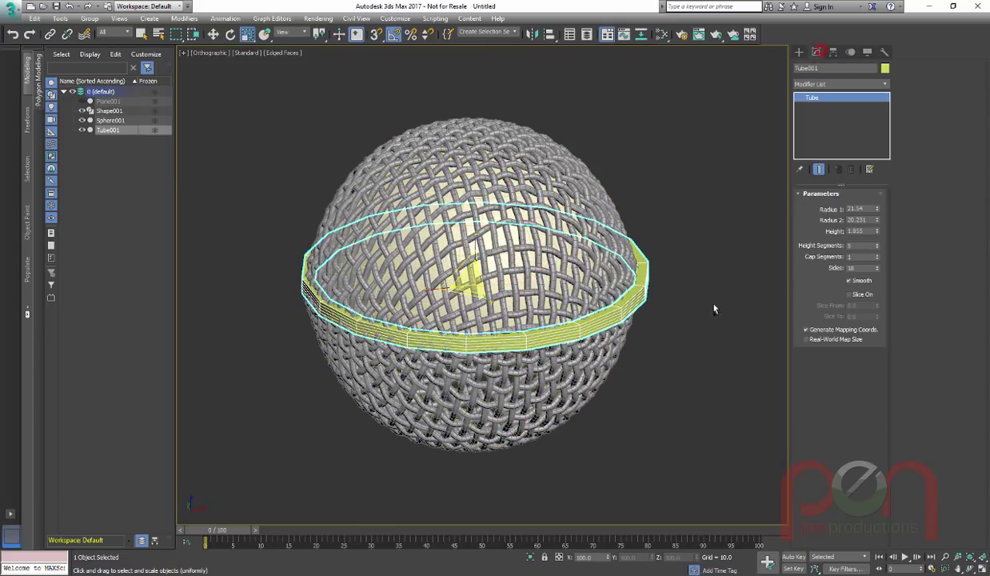
# Set the tube to 36 sides and a single height segment.
pyautogui.scroll(1, 715, 309)
pyautogui.moveTo(877, 232); pyautogui.dragTo(878, 222)
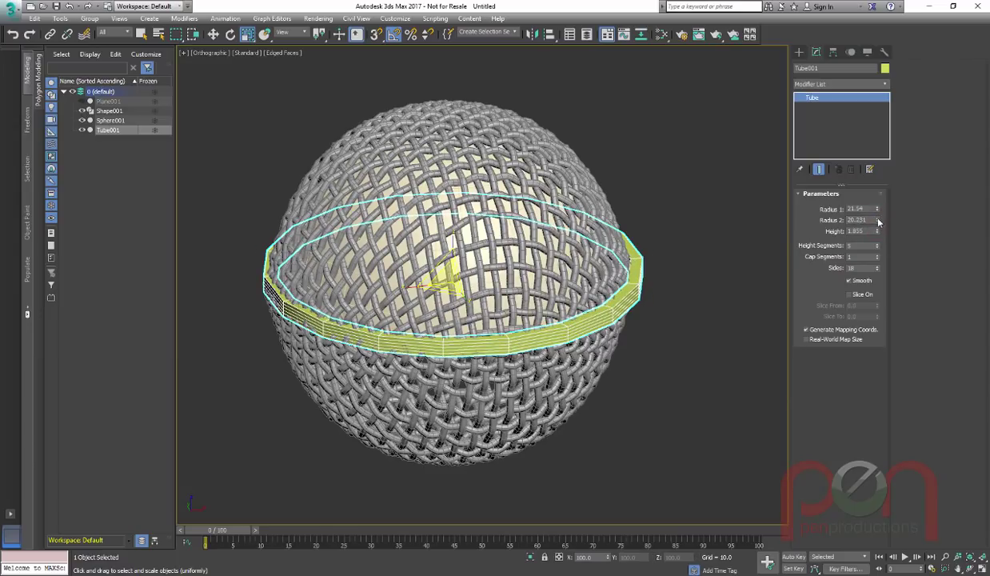
pyautogui.write('36')
pyautogui.press('Return')
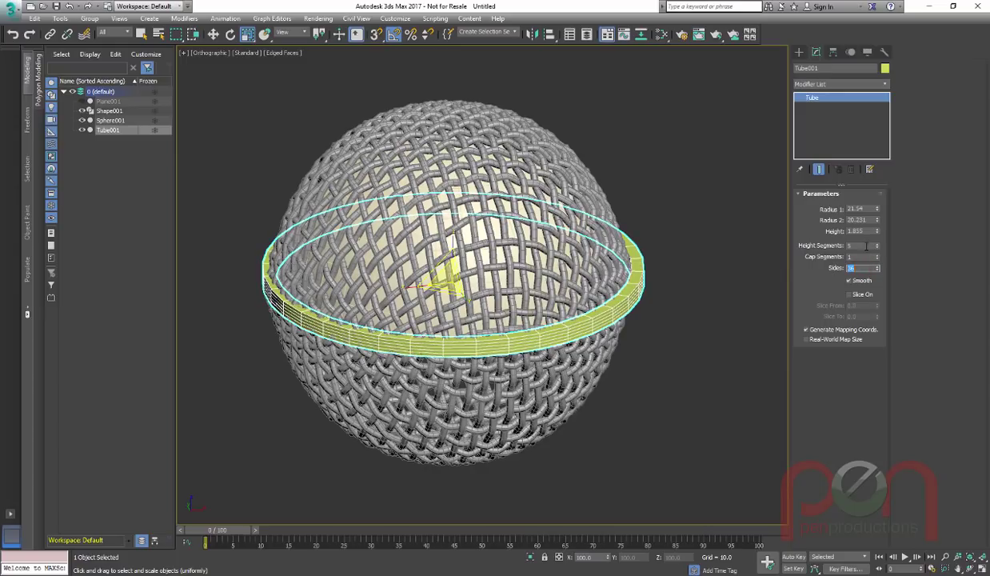
pyautogui.moveTo(877, 210); pyautogui.dragTo(879, 209)
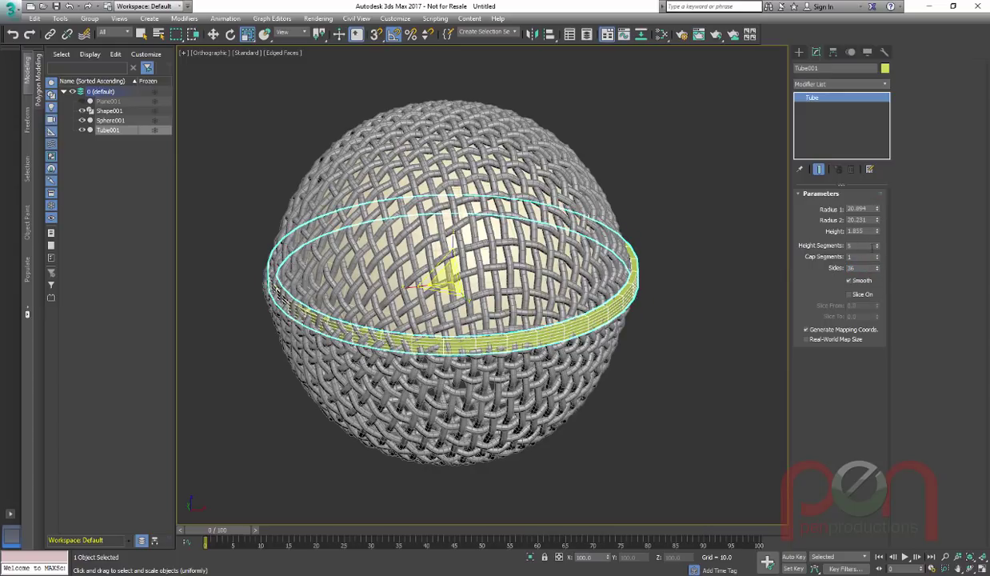
pyautogui.rightClick(877, 247)
pyautogui.scroll(1, 554, 330)
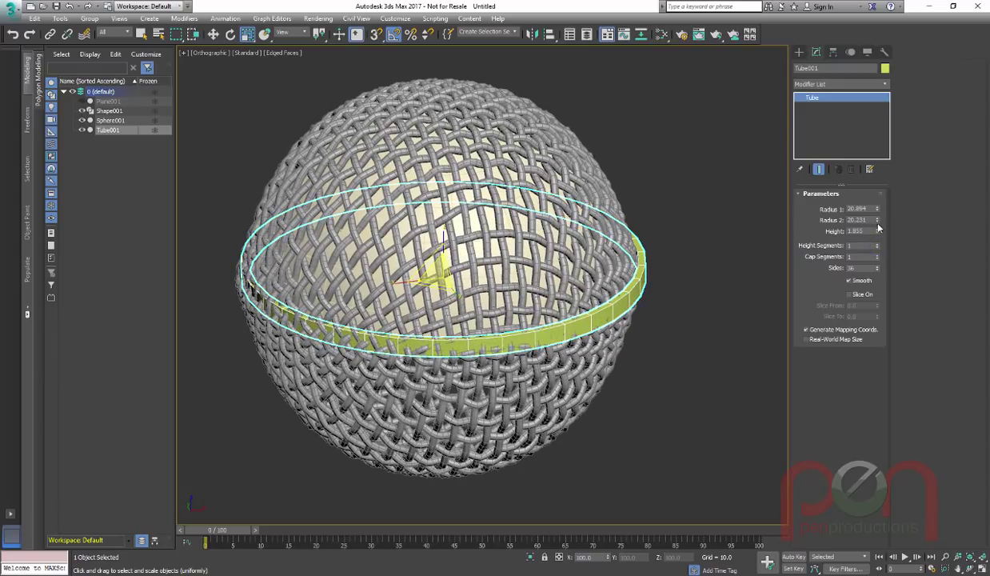
# Set the tube's Radius 1 to about 21.527 and its Height to about 2.208.
pyautogui.moveTo(878, 209); pyautogui.dragTo(878, 210)
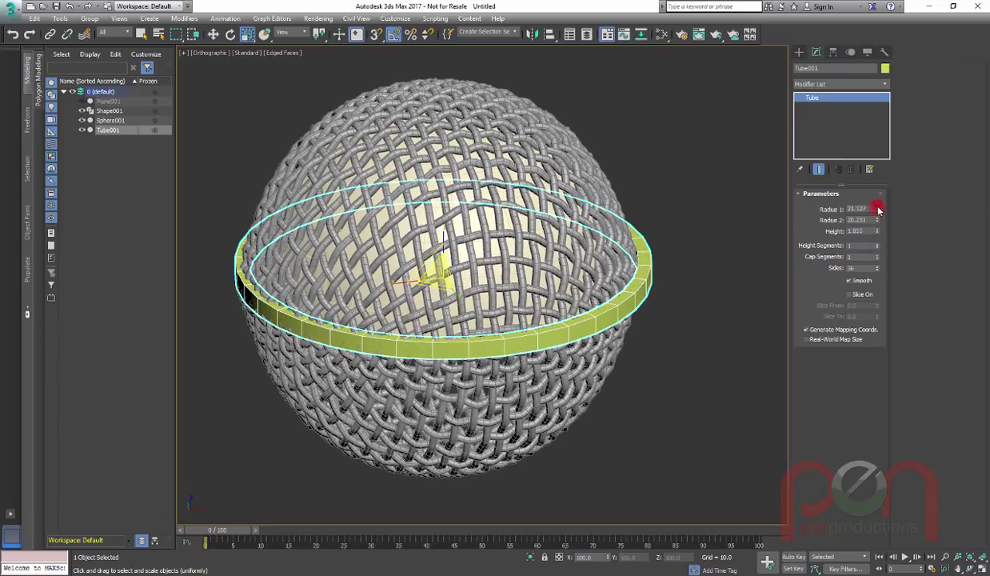
pyautogui.keyDown('alt'); pyautogui.moveTo(677, 295); pyautogui.dragTo(681, 276, button='middle'); pyautogui.keyUp('alt')
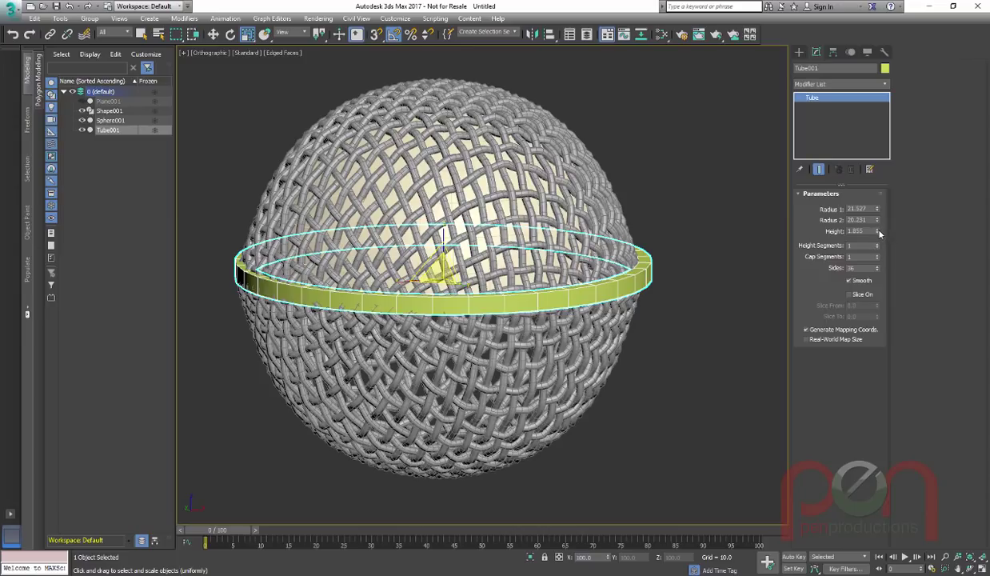
pyautogui.moveTo(879, 232); pyautogui.dragTo(879, 221)
pyautogui.keyDown('alt'); pyautogui.moveTo(650, 281); pyautogui.dragTo(624, 224, button='middle'); pyautogui.keyUp('alt')
pyautogui.keyDown('alt'); pyautogui.moveTo(494, 198); pyautogui.dragTo(549, 318, button='middle'); pyautogui.keyUp('alt')
pyautogui.moveTo(549, 319); pyautogui.dragTo(562, 305, button='middle')
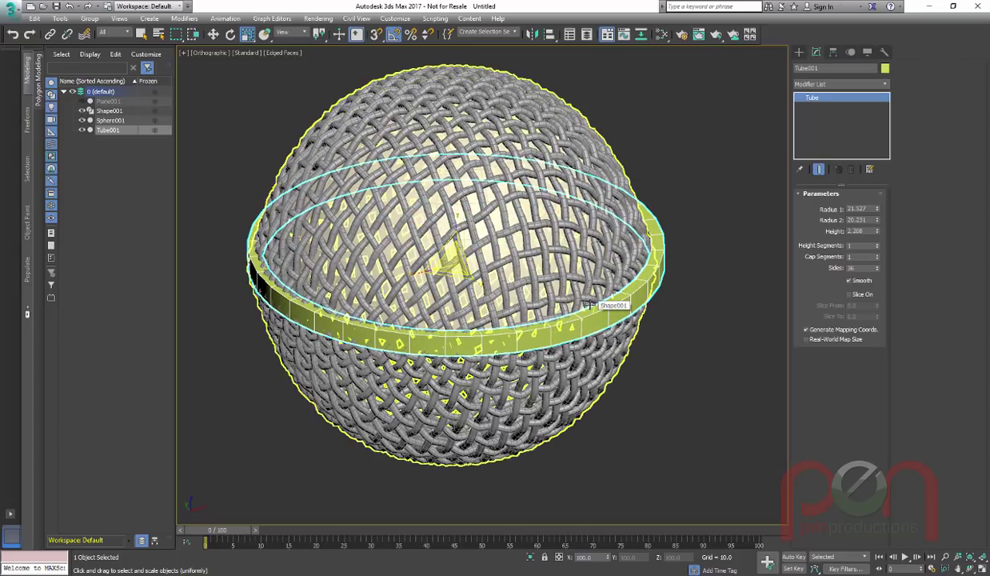
# Add a Chamfer modifier to the tube and set its operation to Standard Chamfer.
pyautogui.press('x')
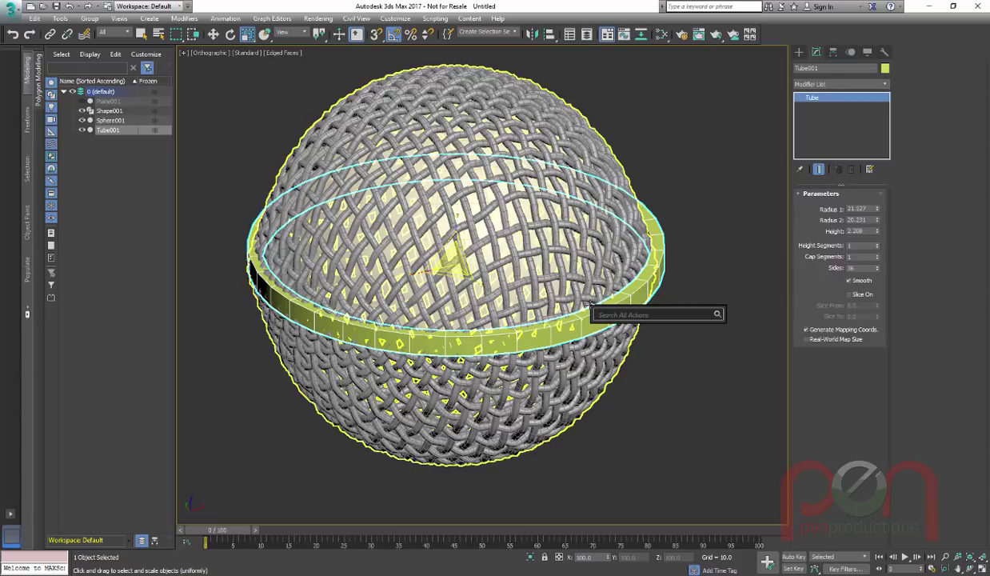
pyautogui.write('chamfer')
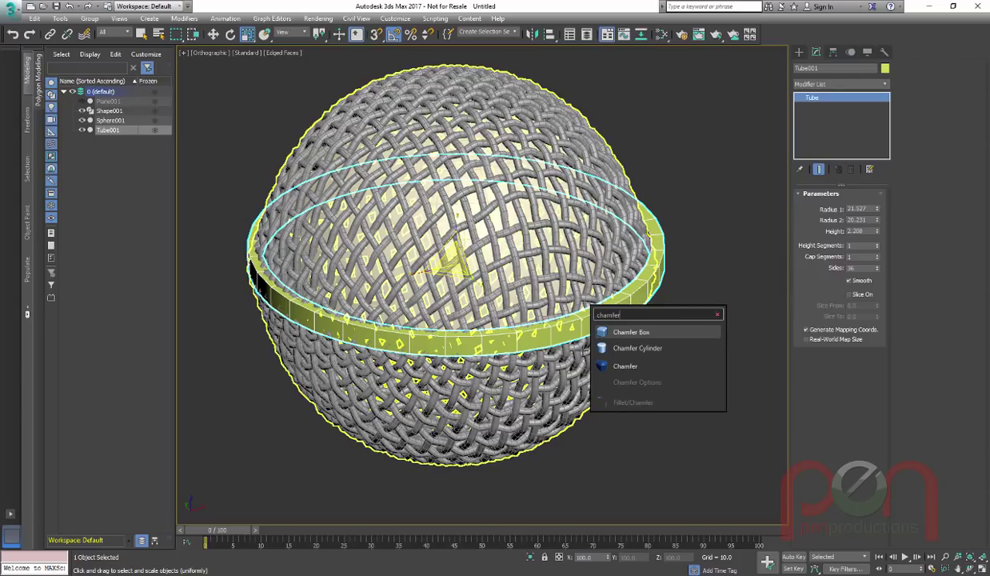
pyautogui.click(625, 366)
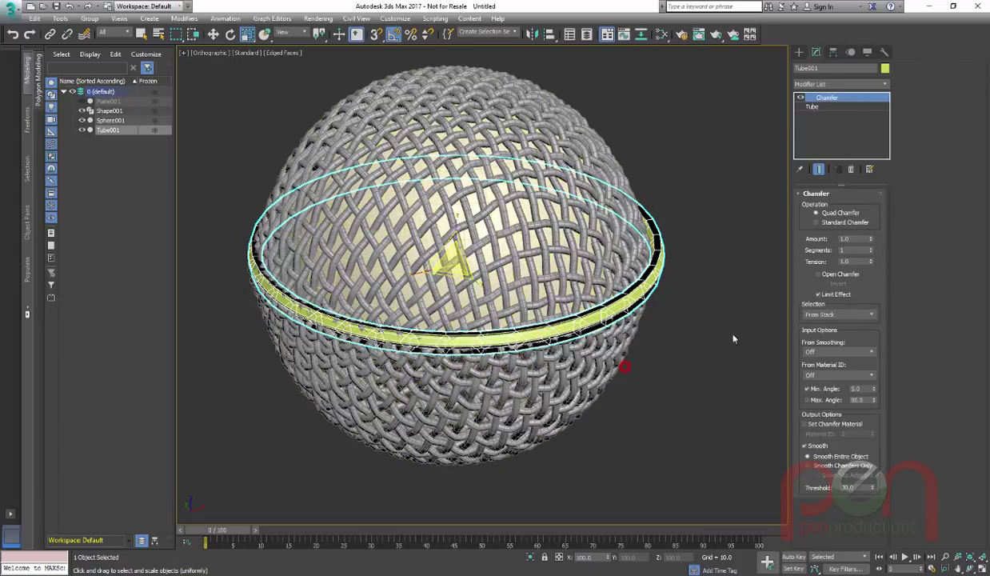
pyautogui.click(836, 223)
# Set the tube's chamfer Amount to 0.18 and its Min. Angle to 80.
pyautogui.moveTo(871, 240); pyautogui.dragTo(870, 282)
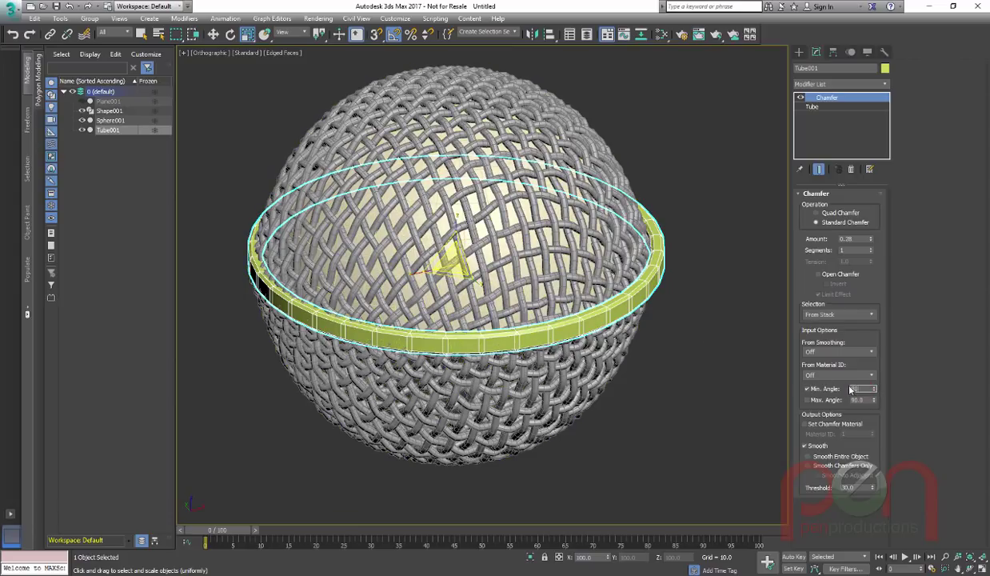
pyautogui.press('Return')
pyautogui.keyDown('alt'); pyautogui.moveTo(627, 347); pyautogui.dragTo(560, 336, button='middle'); pyautogui.keyUp('alt')
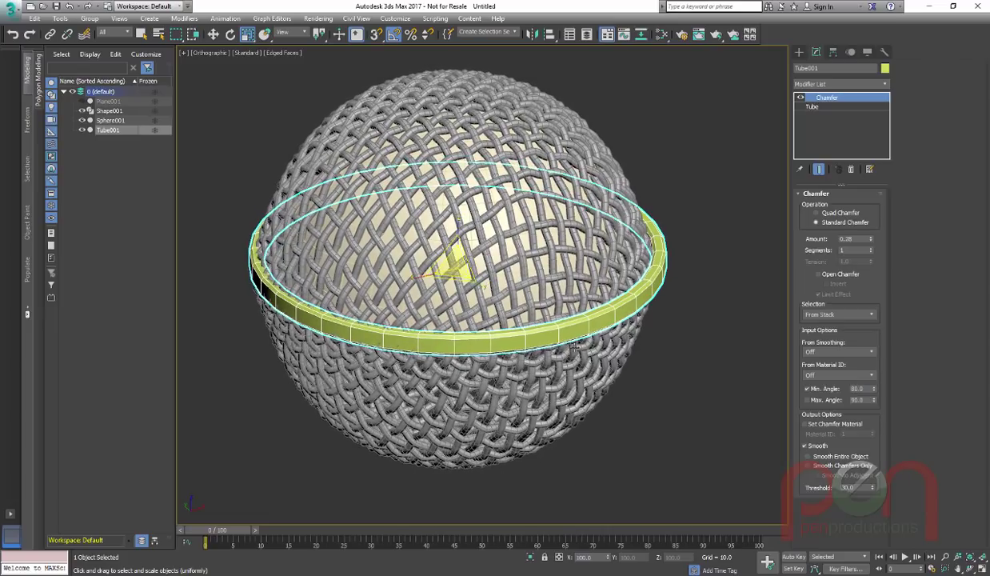
pyautogui.scroll(1, 525, 340)
pyautogui.moveTo(872, 242); pyautogui.dragTo(872, 247)
pyautogui.keyDown('alt'); pyautogui.moveTo(640, 342); pyautogui.dragTo(632, 326, button='middle'); pyautogui.keyUp('alt')
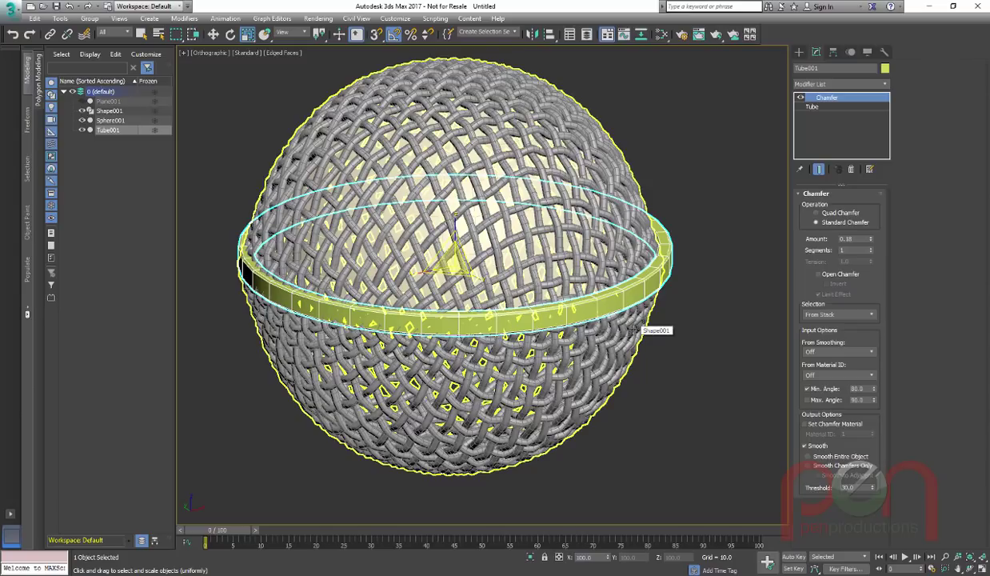
# Add a Mirror modifier to the tube with the mirror axis set to Z and Copy enabled.
pyautogui.write('xmirr')
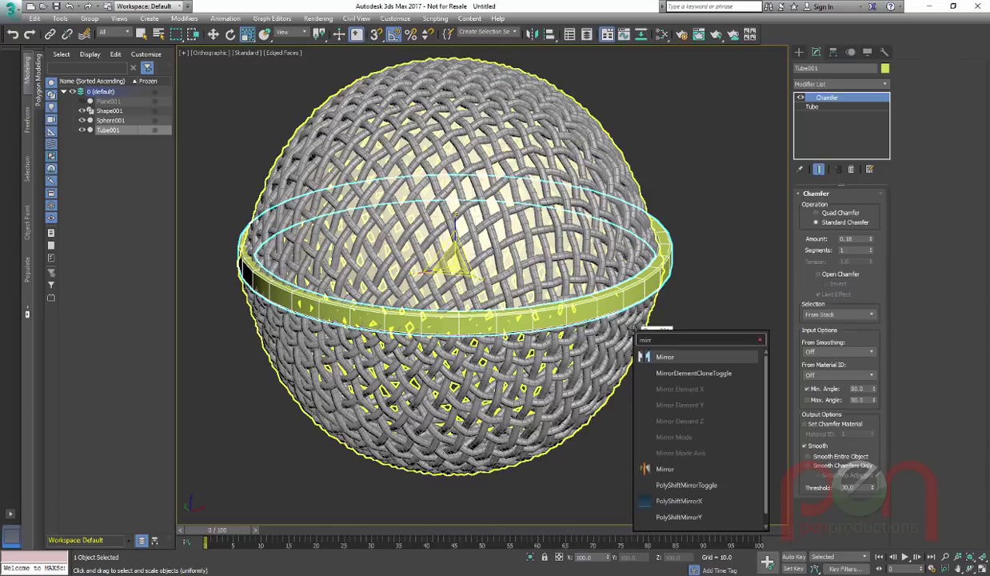
pyautogui.click(660, 469)
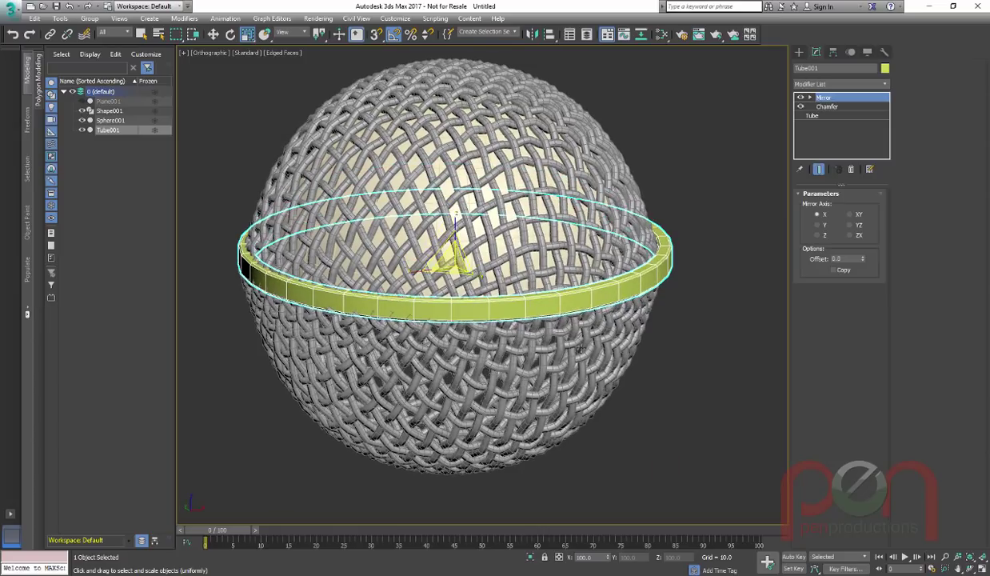
pyautogui.click(819, 235)
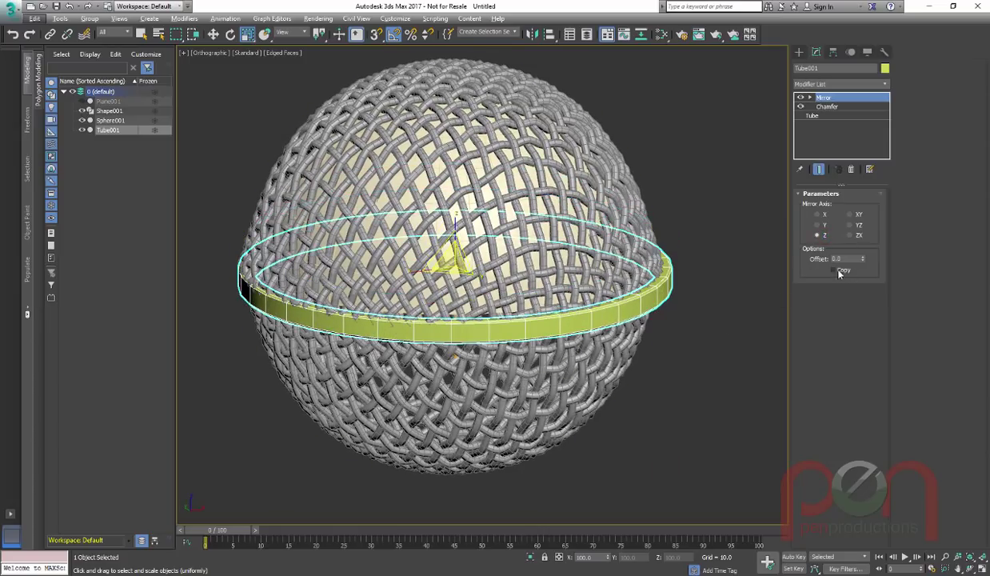
pyautogui.click(833, 270)
pyautogui.keyDown('alt'); pyautogui.moveTo(598, 333); pyautogui.dragTo(520, 362, button='middle'); pyautogui.keyUp('alt')
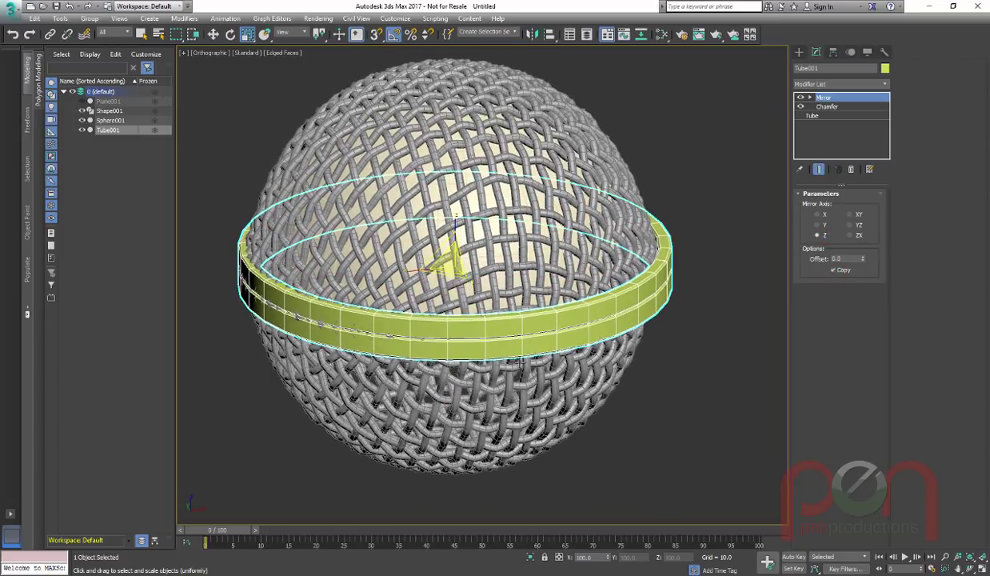
pyautogui.keyDown('alt'); pyautogui.moveTo(435, 355); pyautogui.dragTo(527, 352, button='middle'); pyautogui.keyUp('alt')
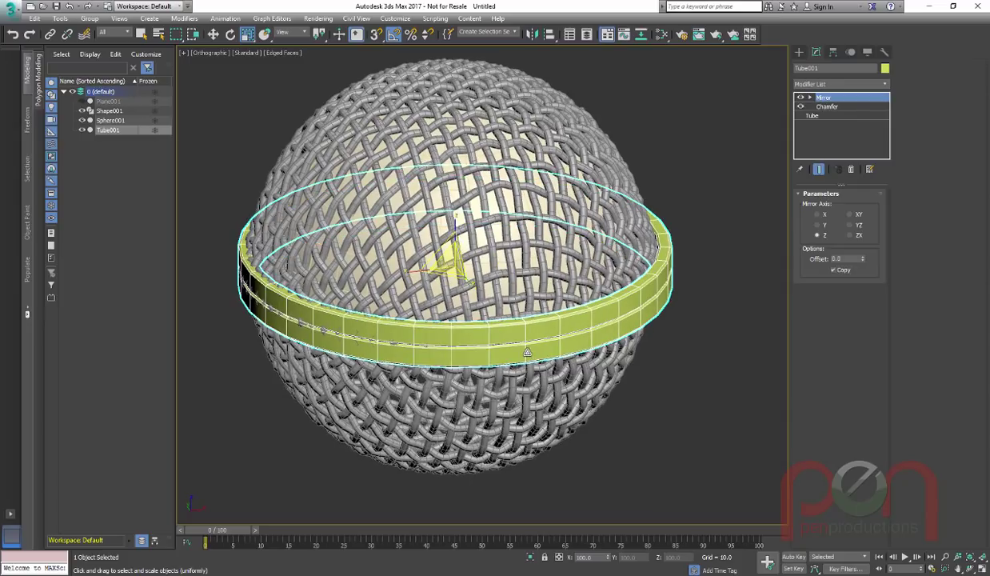
# Slightly increase Radius 1 of the base Tube beneath the Chamfer and Mirror modifiers.
pyautogui.click(824, 117)
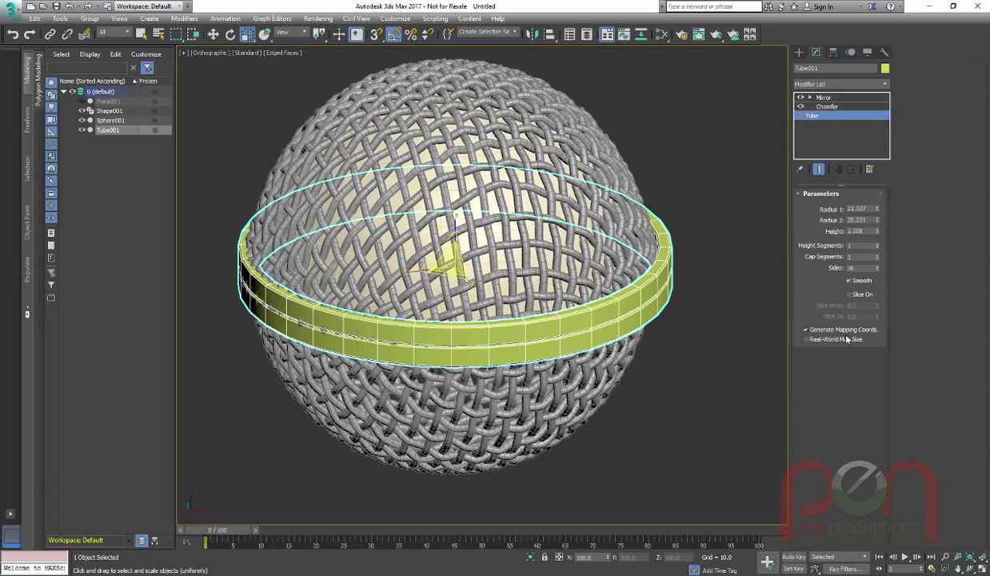
pyautogui.keyDown('alt'); pyautogui.moveTo(716, 331); pyautogui.dragTo(588, 368, button='middle'); pyautogui.keyUp('alt')
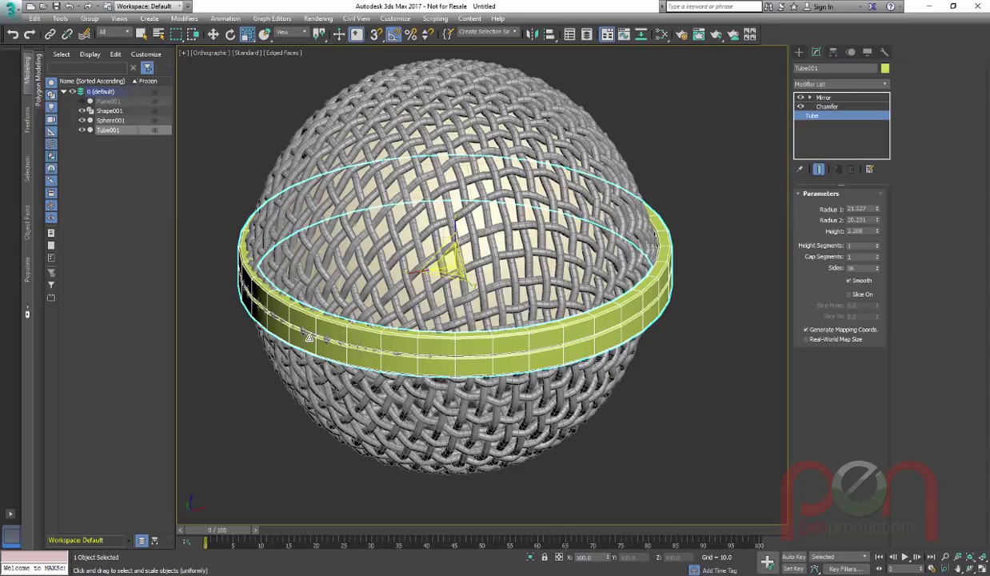
pyautogui.scroll(3, 309, 337)
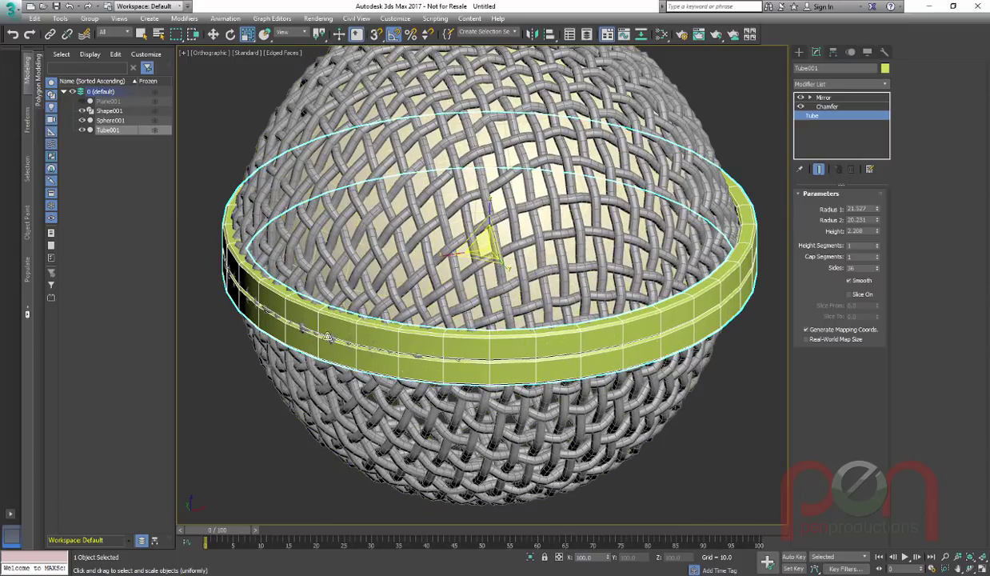
pyautogui.click(879, 208)
pyautogui.click(879, 208)
pyautogui.keyDown('alt'); pyautogui.moveTo(586, 327); pyautogui.dragTo(542, 261, button='middle'); pyautogui.keyUp('alt')
pyautogui.scroll(-4, 576, 318)
pyautogui.scroll(2, 510, 264)
# Select the inner dome and show the model in the Front view with wireframe display.
pyautogui.click(496, 260)
pyautogui.press('f')
pyautogui.press('F3')
pyautogui.scroll(3, 517, 360)
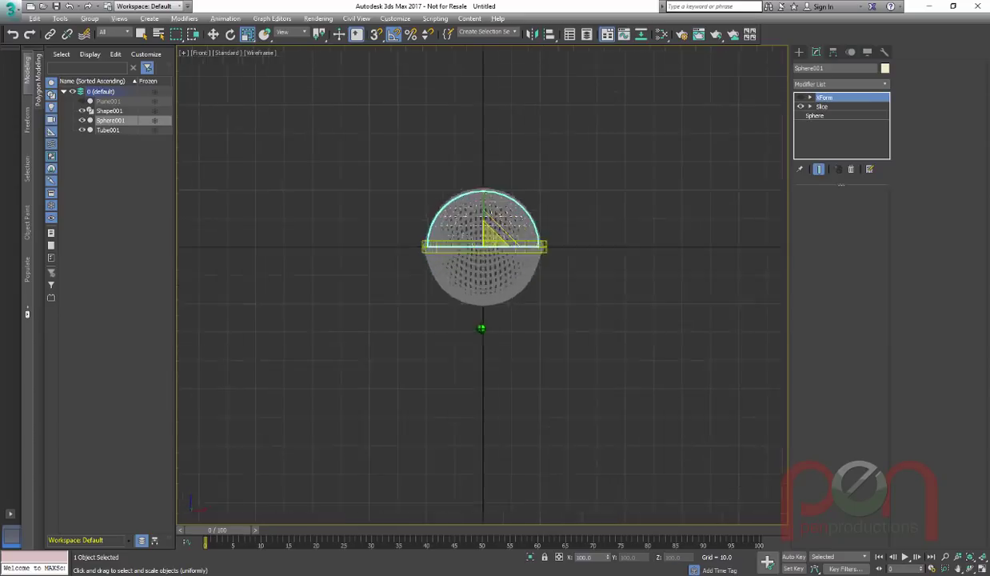
# Draw a tall spline rectangle about 133 long and 20 wide extending below the woven sphere in the Front view.
pyautogui.moveTo(491, 344); pyautogui.dragTo(499, 206, button='middle')
pyautogui.scroll(-1, 519, 255)
pyautogui.scroll(1, 499, 205)
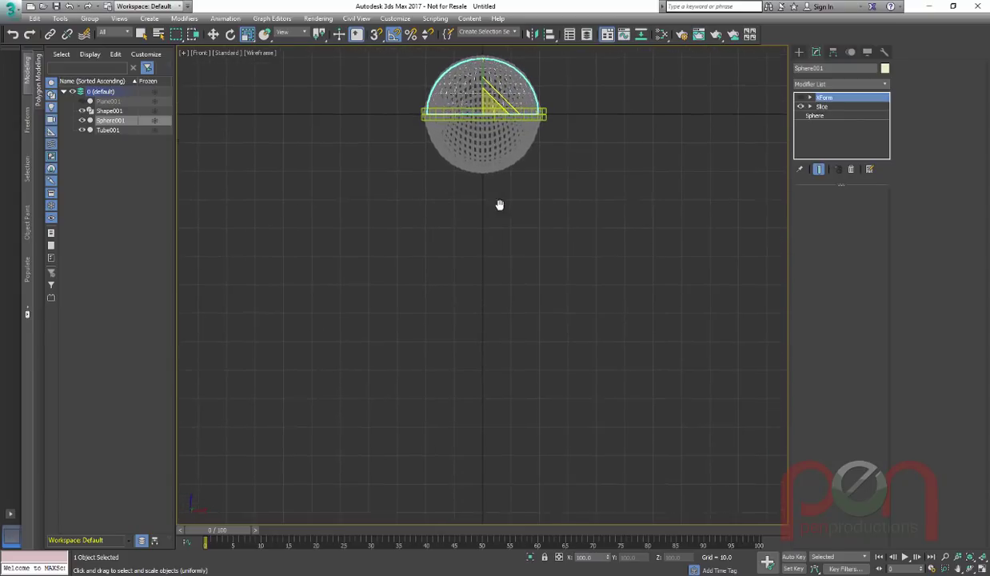
pyautogui.scroll(-1, 500, 205)
pyautogui.rightClick(512, 276)
pyautogui.click(524, 221)
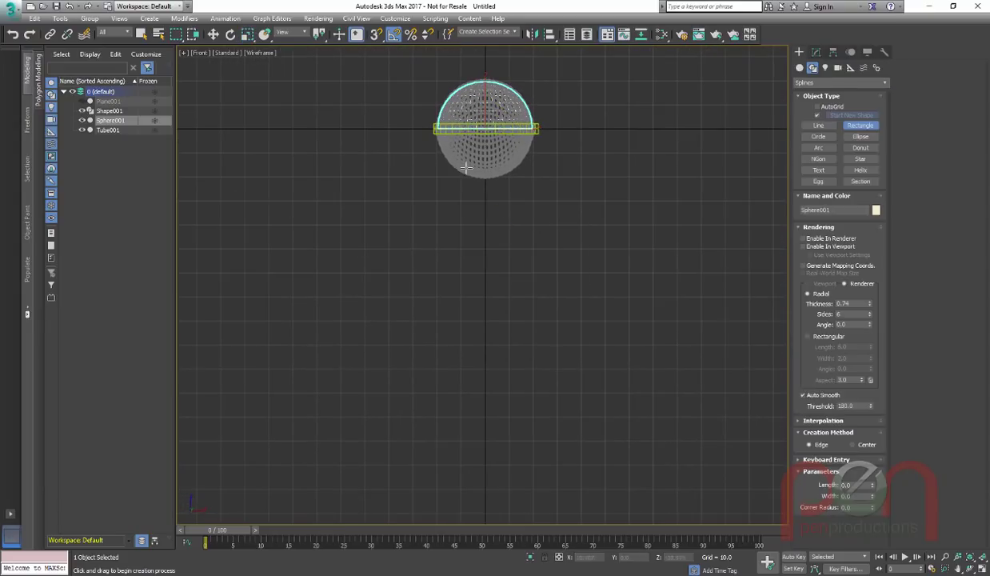
pyautogui.moveTo(462, 168); pyautogui.dragTo(510, 479)
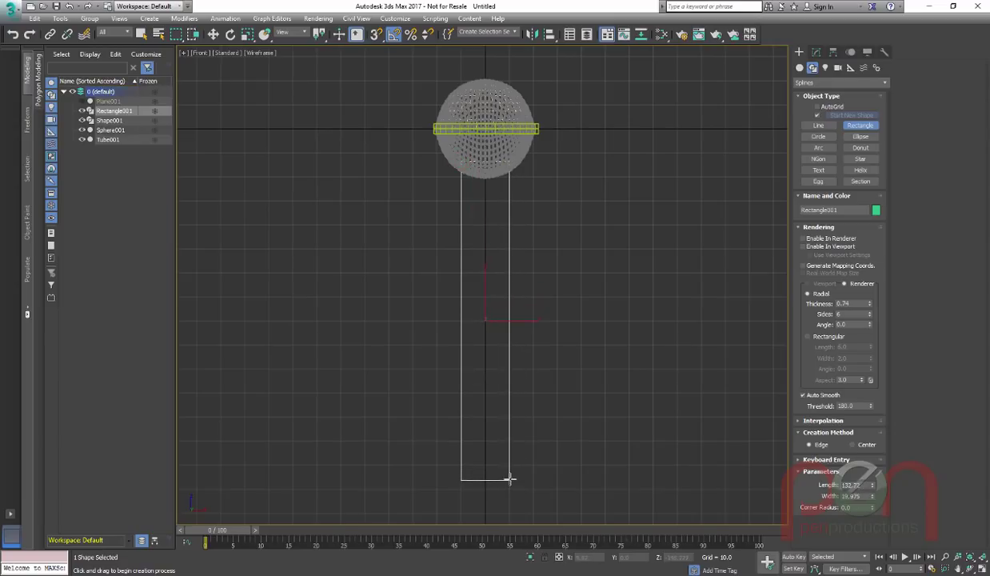
pyautogui.rightClick(529, 436)
# Center the rectangle horizontally by setting its absolute world X position to 0.
pyautogui.moveTo(511, 396); pyautogui.dragTo(519, 391, button='middle')
pyautogui.press('w')
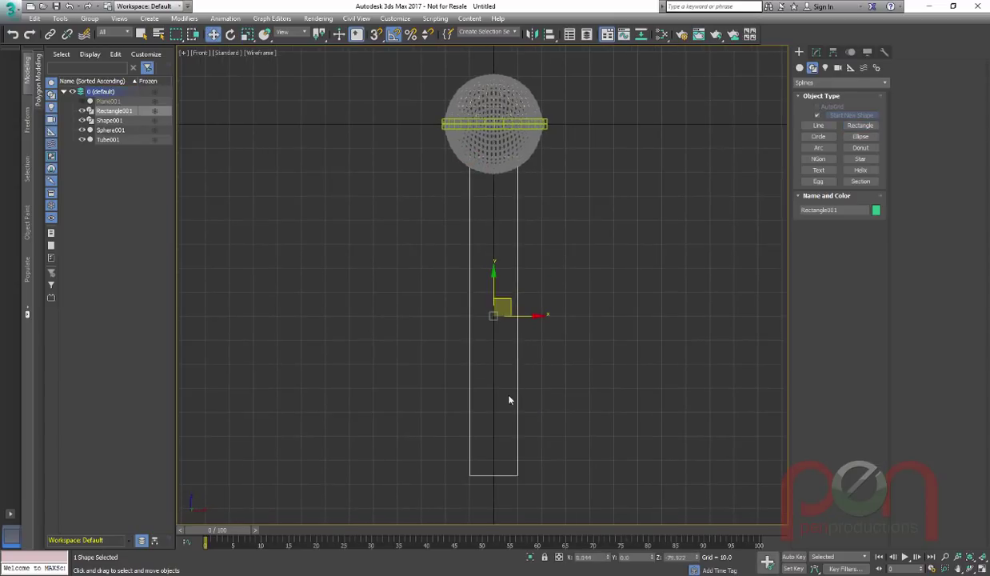
pyautogui.press('F12')
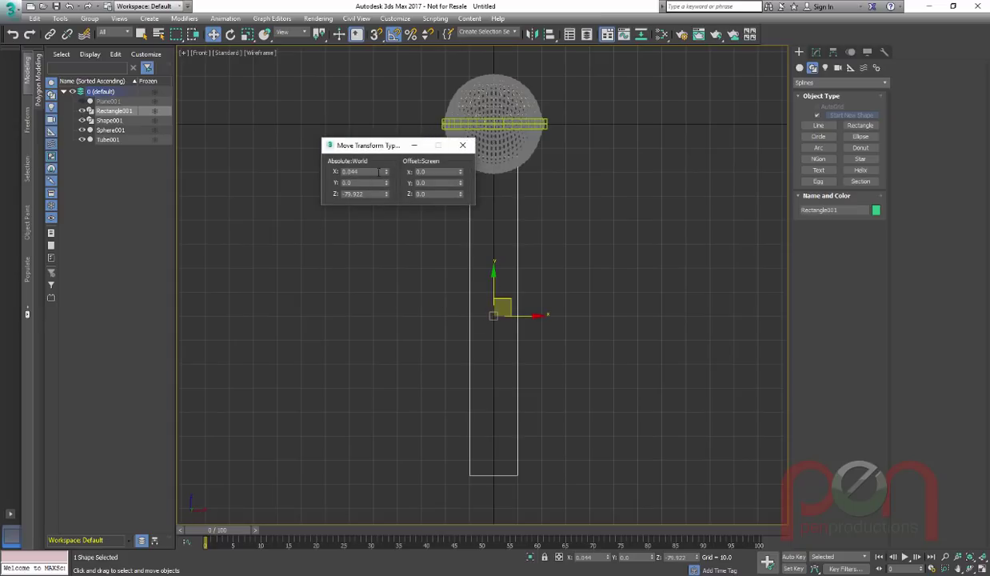
pyautogui.click(462, 145)
# Convert the rectangle to an editable spline and divide its top and bottom segments at their midpoints.
pyautogui.rightClick(487, 312)
pyautogui.moveTo(480, 288)
pyautogui.mouseDown(button='middle')
pyautogui.moveTo(478, 301)
pyautogui.moveTo(522, 327)
pyautogui.moveTo(484, 304)
pyautogui.mouseUp(button='middle')
pyautogui.moveTo(530, 422)
pyautogui.click(616, 421)
pyautogui.click(484, 497)
pyautogui.rightClick(461, 294)
pyautogui.click(418, 213)
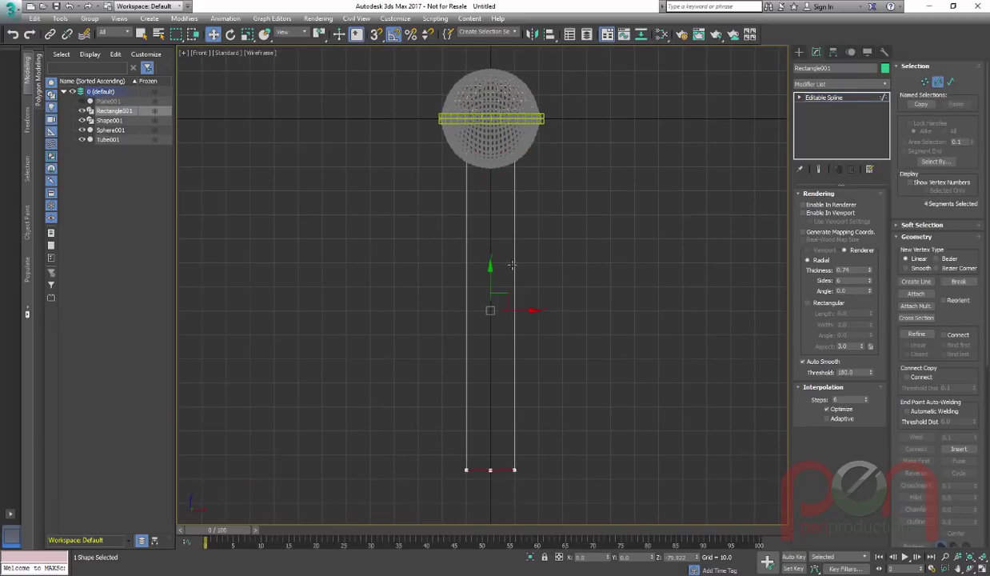
# Delete the right half of the rectangle spline and apply a Lathe modifier with 36 segments to the remaining profile.
pyautogui.press('Delete')
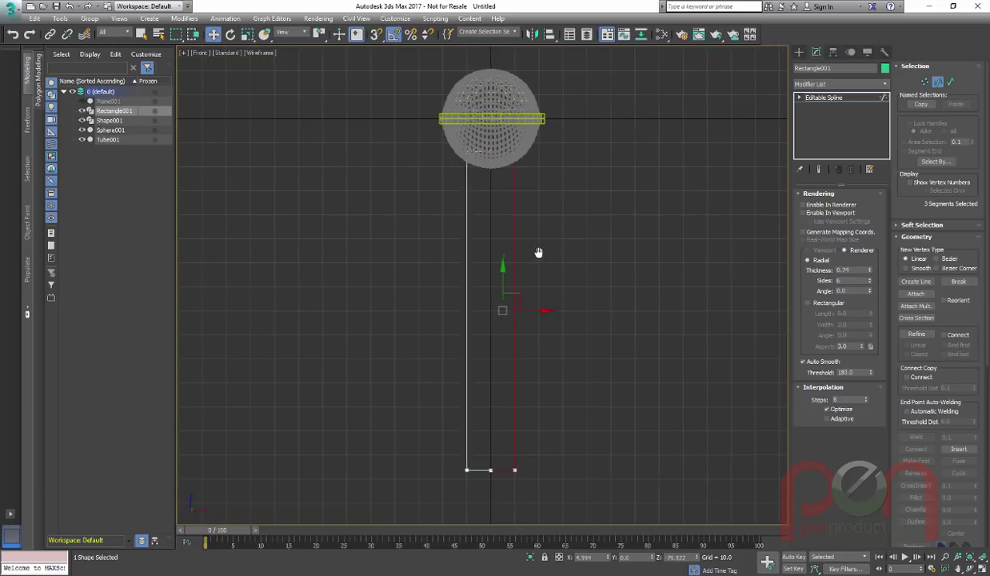
pyautogui.moveTo(536, 254); pyautogui.dragTo(552, 280, button='middle')
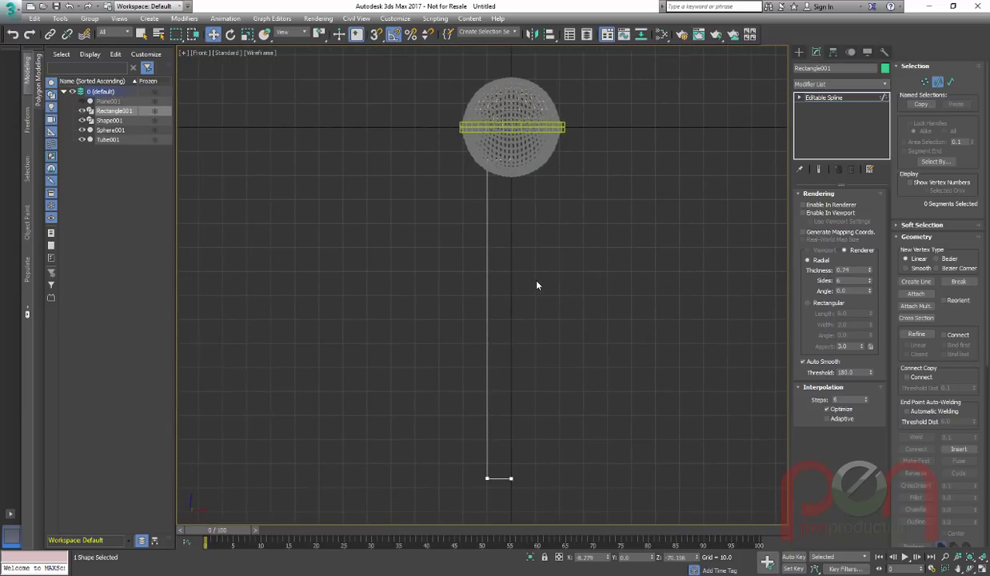
pyautogui.press('x')
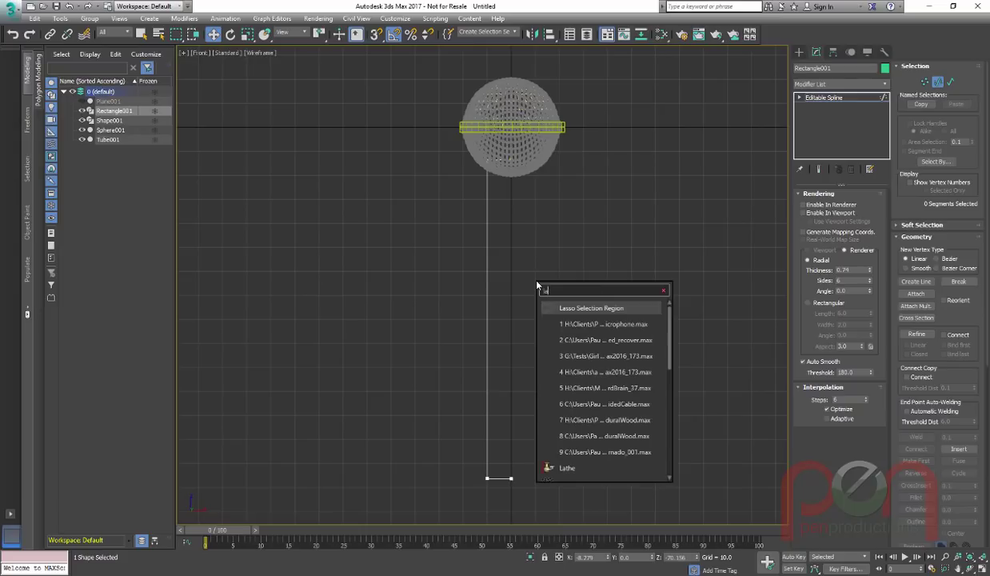
pyautogui.write('lathe')
pyautogui.press('Return')
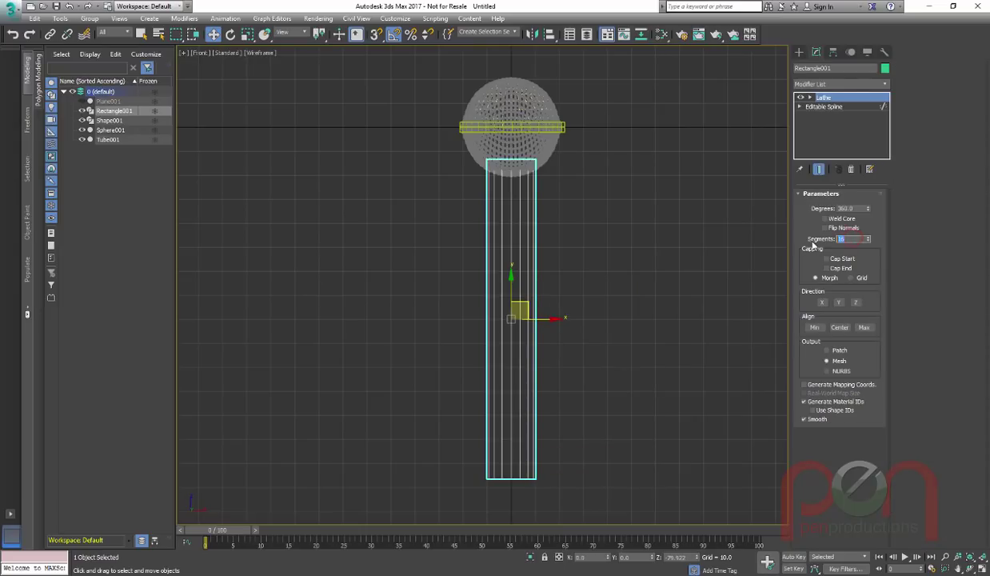
pyautogui.write('36')
pyautogui.press('Return')
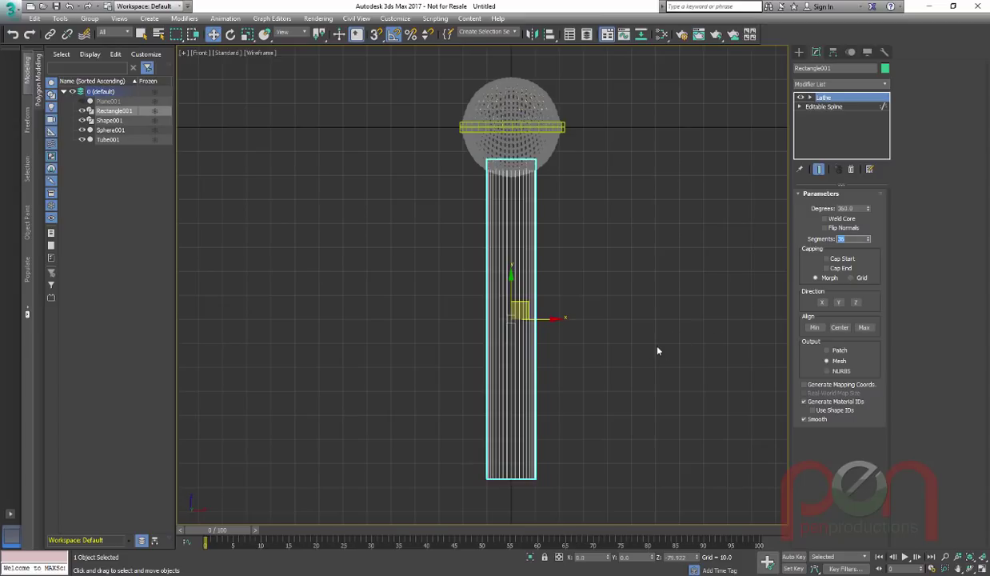
# Weld the core of the lathed handle and inspect its bottom cap with shaded display.
pyautogui.click(825, 218)
pyautogui.moveTo(601, 347); pyautogui.dragTo(560, 342, button='middle')
pyautogui.press('F3')
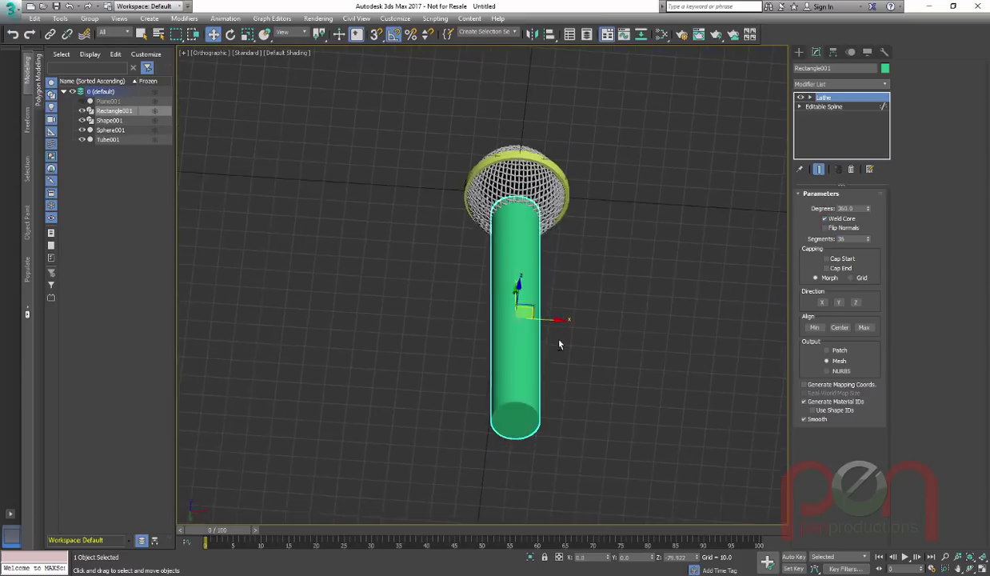
pyautogui.scroll(3, 526, 396)
pyautogui.scroll(1, 526, 396)
pyautogui.click(826, 220)
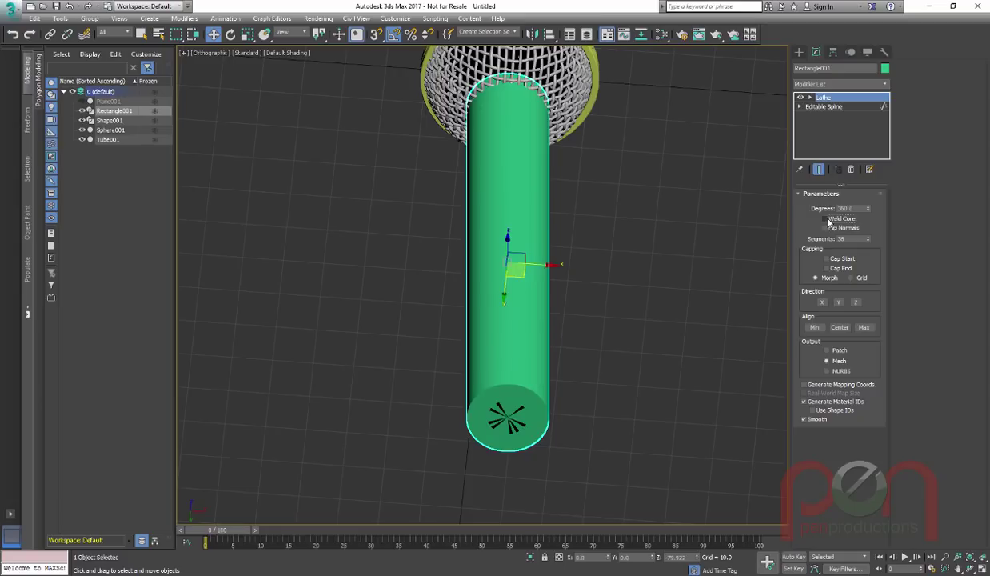
pyautogui.click(827, 219)
pyautogui.keyDown('alt'); pyautogui.moveTo(668, 342); pyautogui.dragTo(605, 349, button='middle'); pyautogui.keyUp('alt')
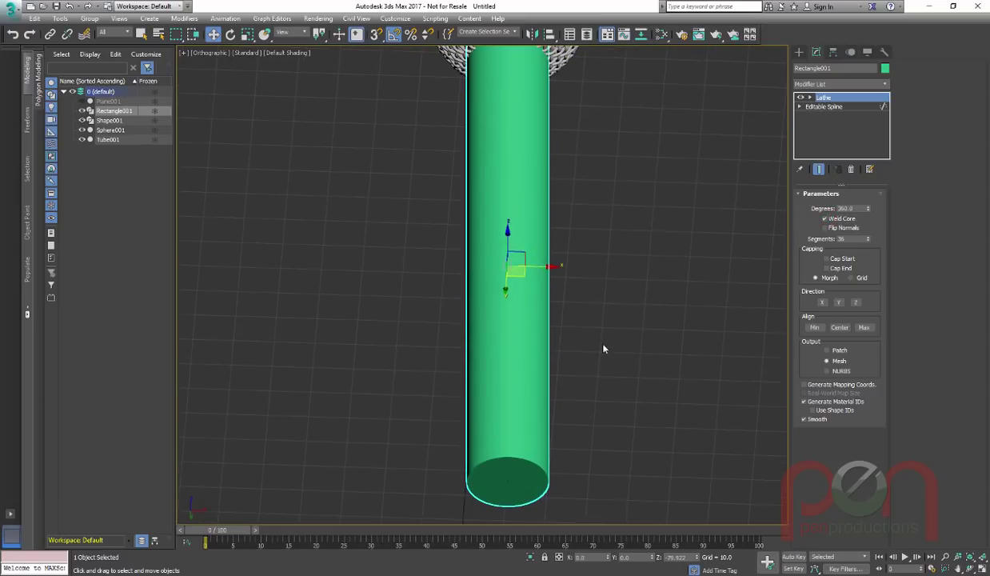
# Change the handle's object color to light gray and show the model in the Front view.
pyautogui.press('f')
pyautogui.moveTo(512, 423); pyautogui.dragTo(533, 312, button='middle')
pyautogui.scroll(3, 513, 347)
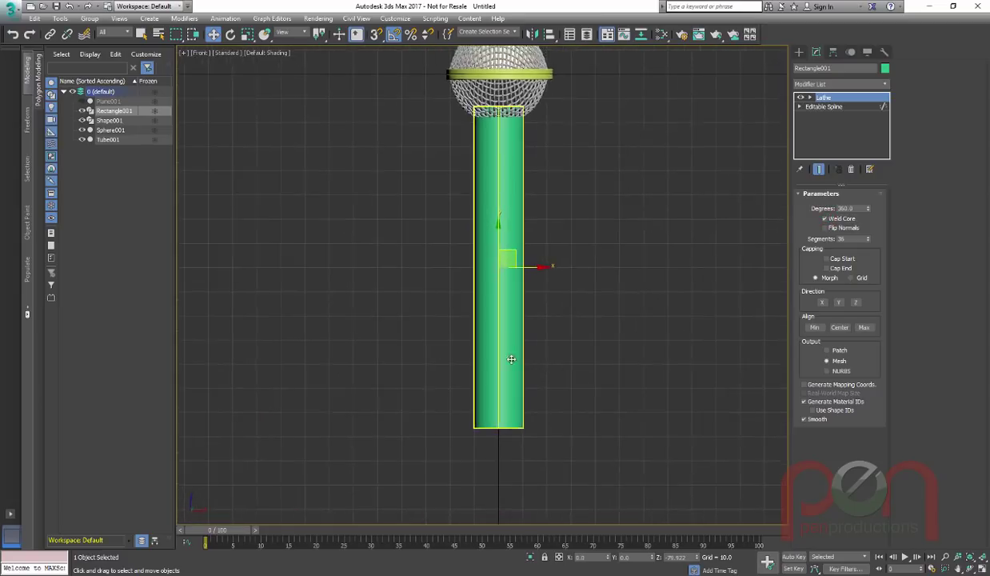
pyautogui.moveTo(511, 360); pyautogui.dragTo(510, 376, button='middle')
pyautogui.click(885, 69)
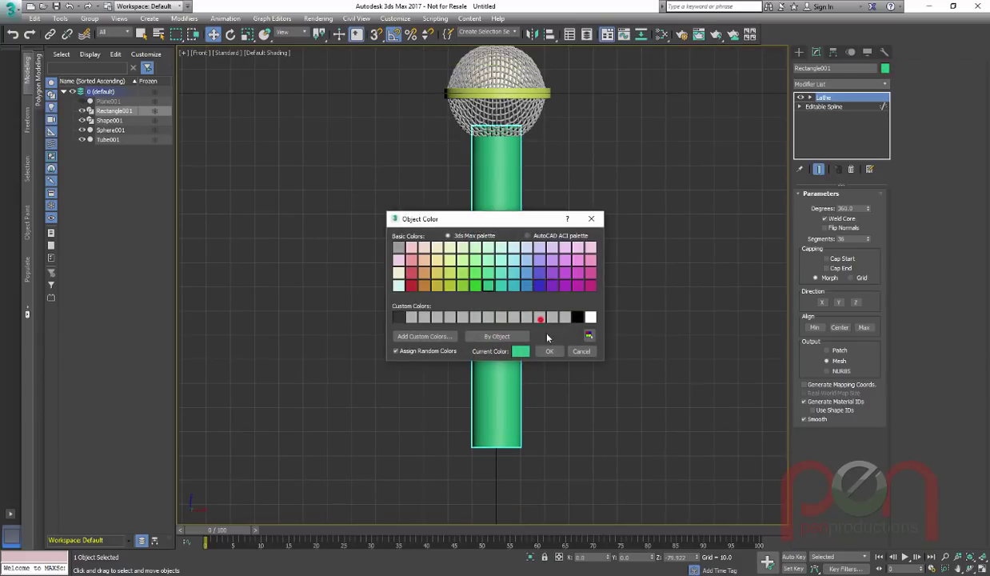
pyautogui.click(541, 320)
pyautogui.click(549, 351)
pyautogui.scroll(1, 574, 323)
pyautogui.moveTo(573, 318); pyautogui.dragTo(574, 337, button='middle')
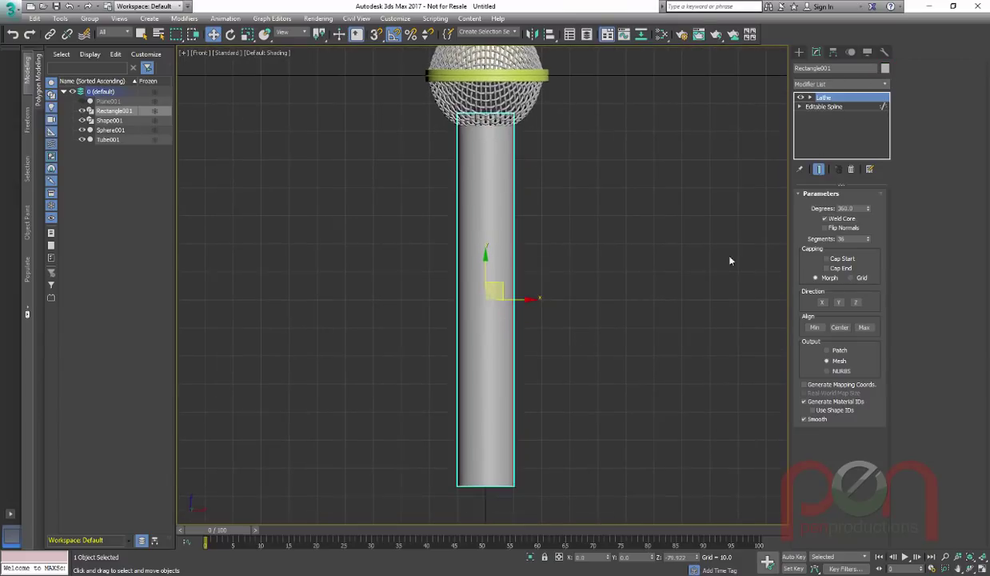
# Convert all vertices of the handle's base spline to the Corner type.
pyautogui.click(839, 107)
pyautogui.press('z')
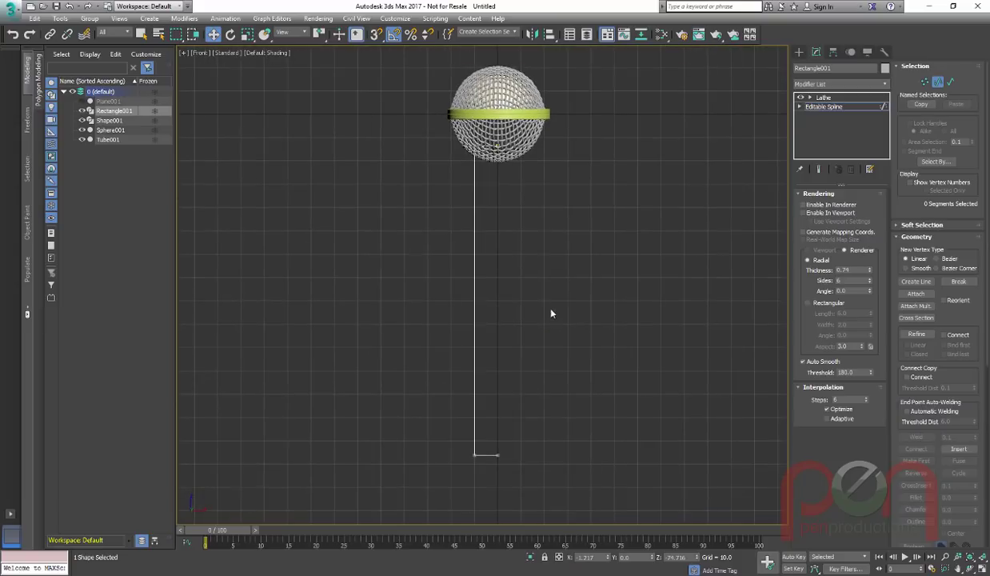
pyautogui.press('1')
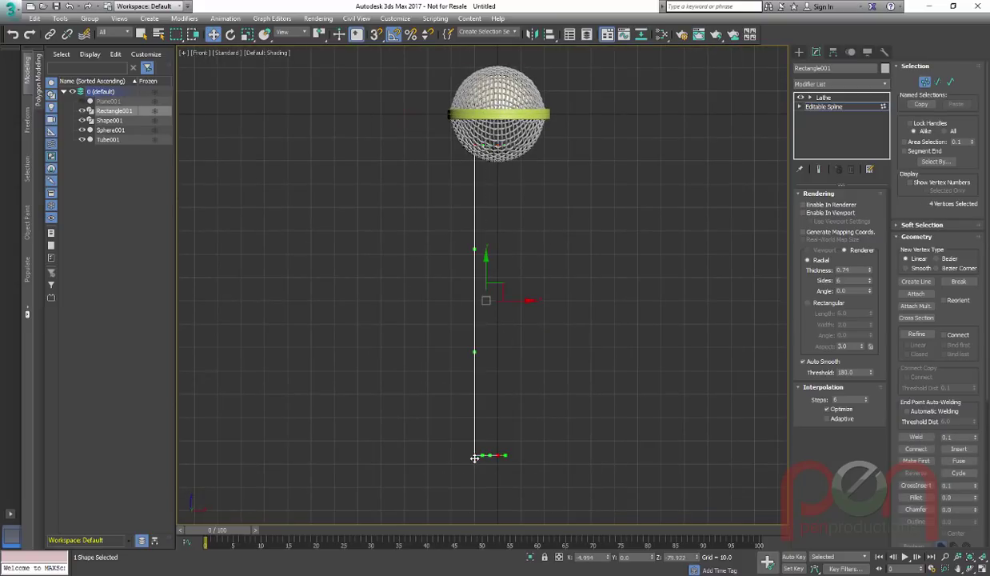
pyautogui.rightClick(474, 457)
pyautogui.click(436, 384)
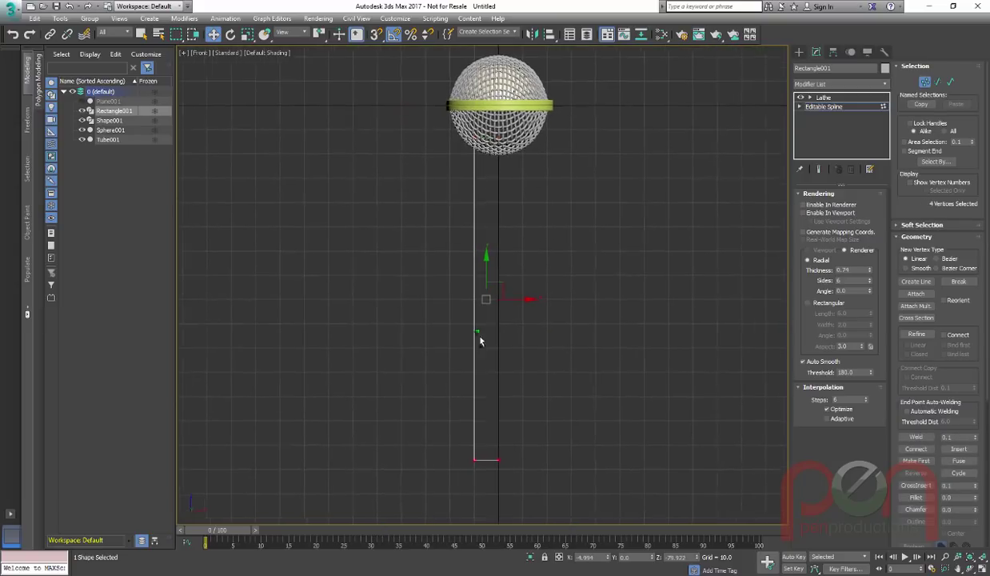
# Taper the handle by moving its bottom outer vertex inward to about X -7.2, with the lathed end result displayed.
pyautogui.moveTo(480, 338)
pyautogui.mouseDown(button='middle')
pyautogui.moveTo(485, 329)
pyautogui.moveTo(481, 339)
pyautogui.mouseUp(button='middle')
pyautogui.scroll(2, 490, 339)
pyautogui.scroll(-3, 491, 376)
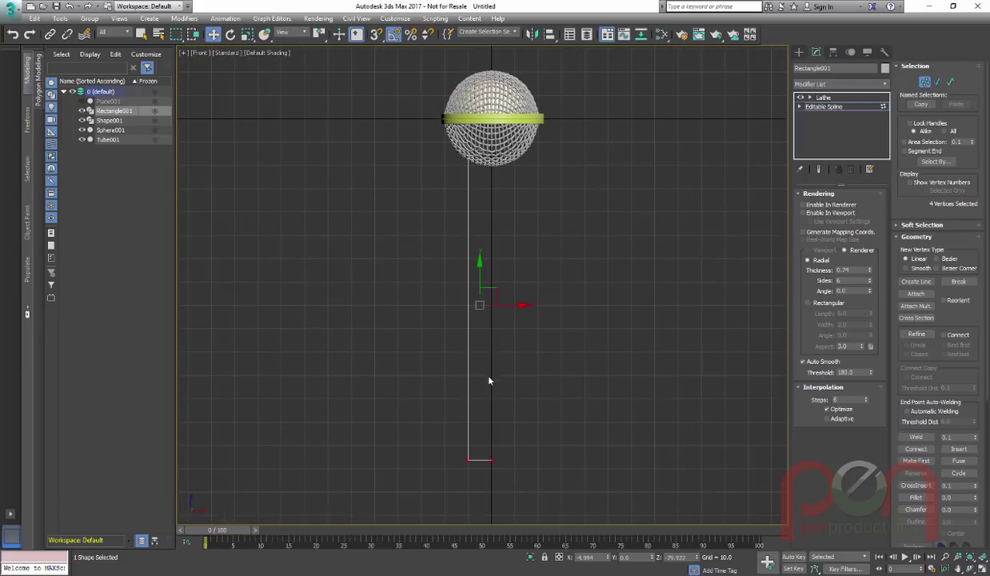
pyautogui.click(469, 459)
pyautogui.moveTo(472, 458); pyautogui.dragTo(511, 458)
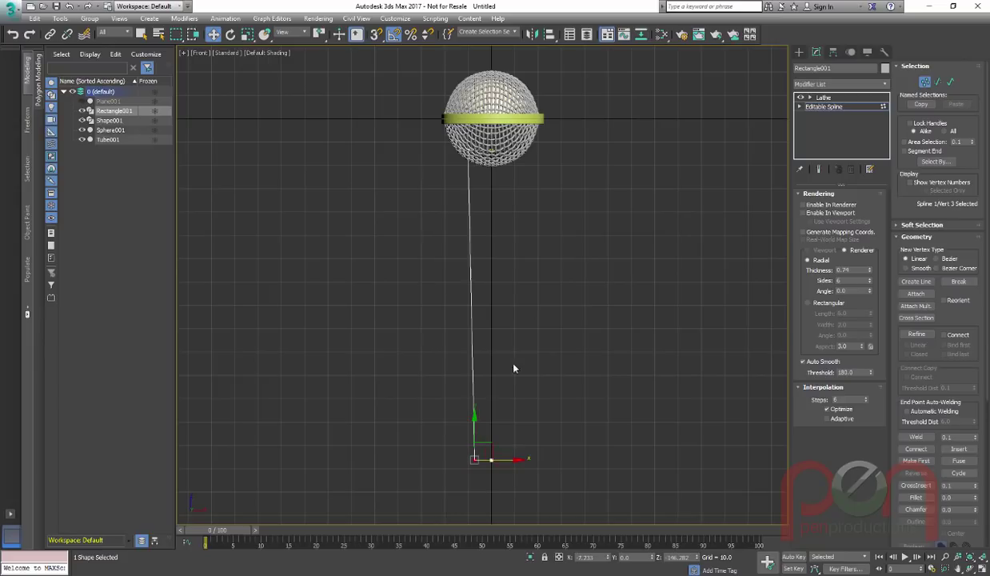
pyautogui.scroll(-1, 520, 269)
pyautogui.click(819, 170)
# Lower the two top profile vertices to about Z -14.4 and widen the handle's top by moving the outer one to about X -16.
pyautogui.scroll(1, 503, 203)
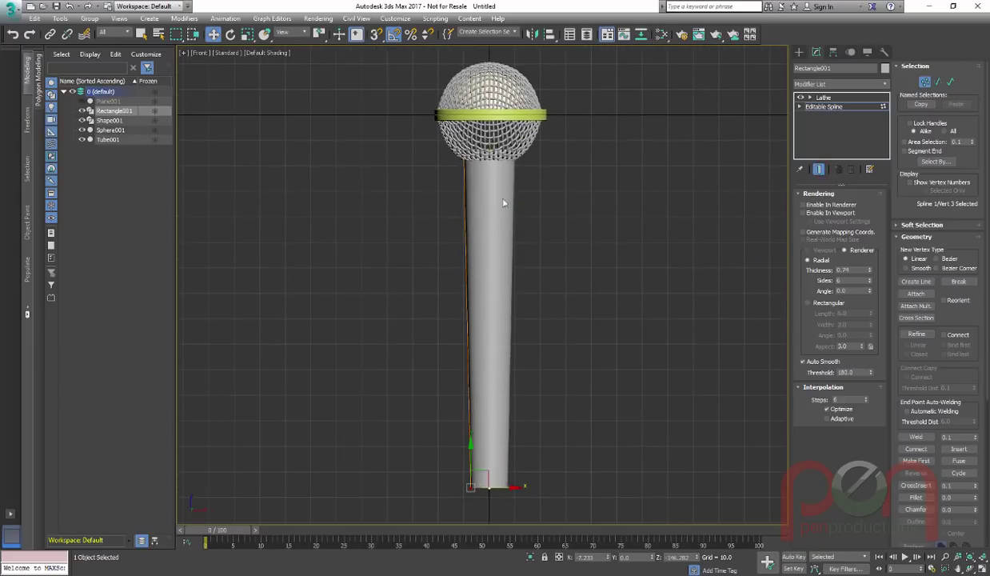
pyautogui.scroll(1, 455, 169)
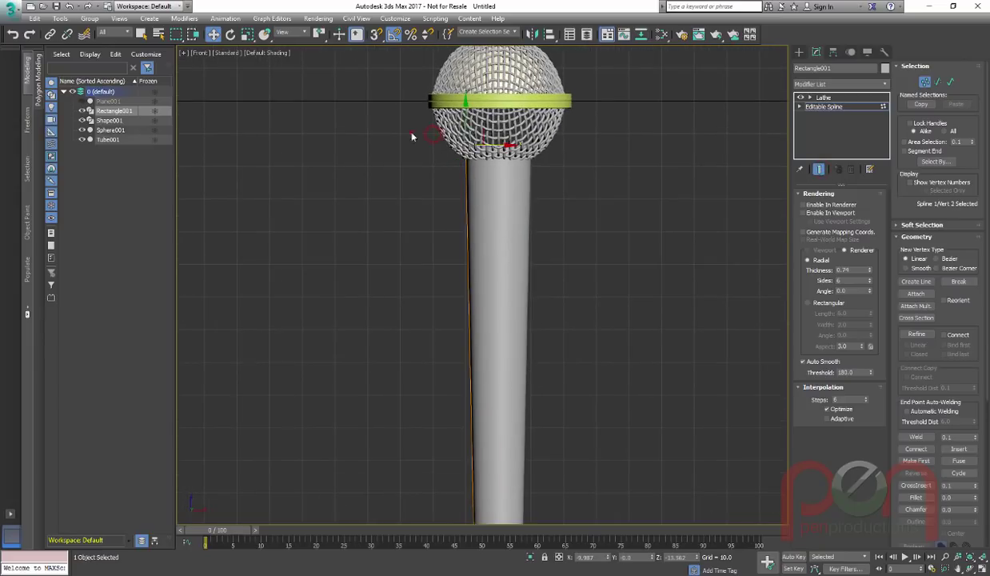
pyautogui.moveTo(400, 132); pyautogui.dragTo(561, 157)
pyautogui.moveTo(482, 119); pyautogui.dragTo(482, 120)
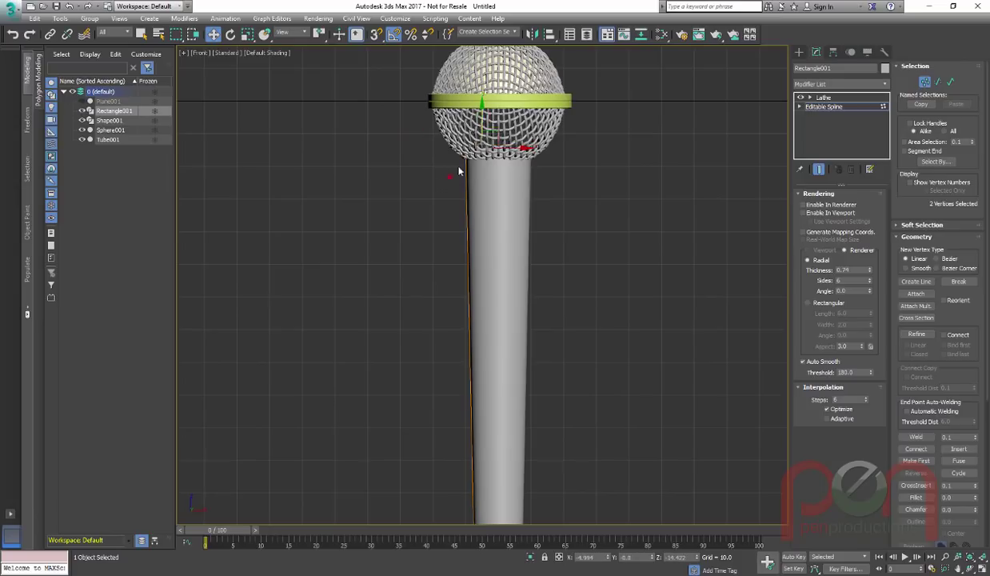
pyautogui.moveTo(453, 176); pyautogui.dragTo(471, 148)
pyautogui.scroll(-5, 458, 183)
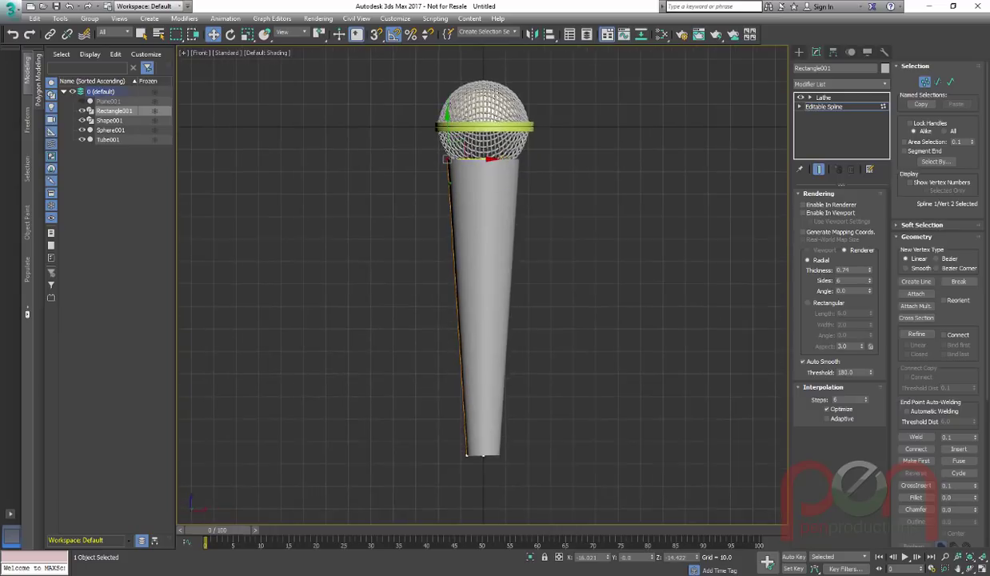
# Refine the profile with a vertex on the side below the head and move it inward to about X -11.9.
pyautogui.scroll(2, 460, 183)
pyautogui.scroll(2, 463, 240)
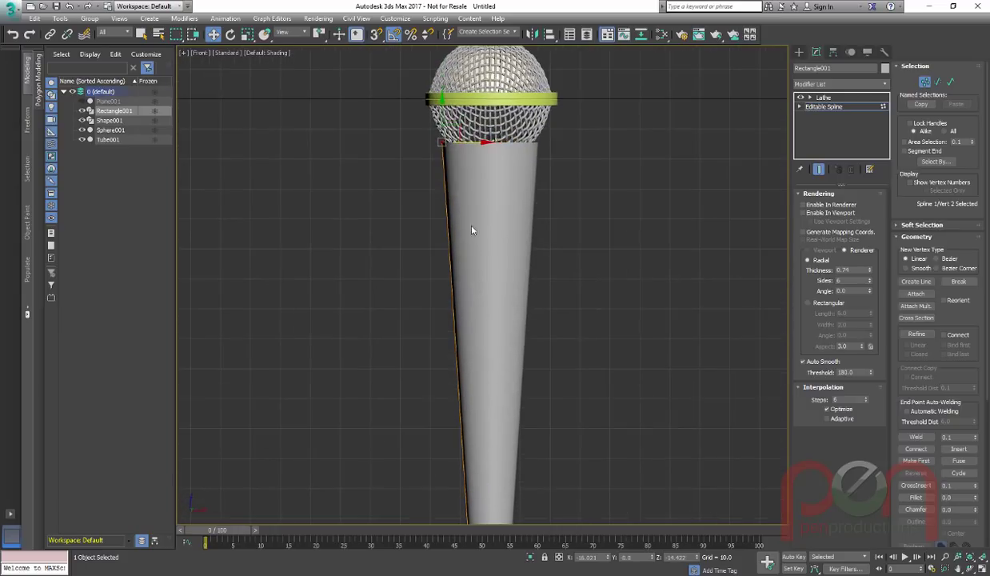
pyautogui.rightClick(479, 224)
pyautogui.click(460, 269)
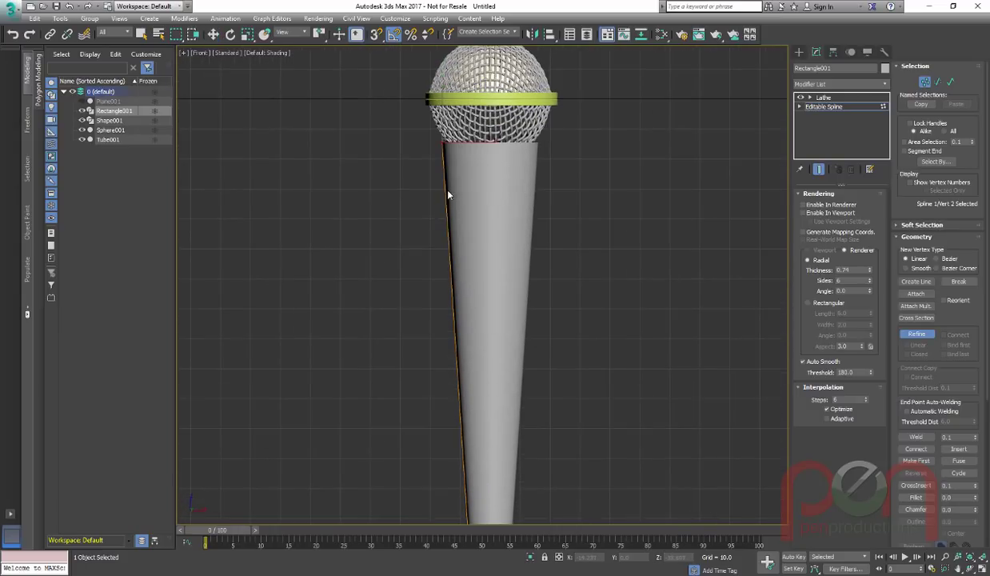
pyautogui.rightClick(441, 208)
pyautogui.moveTo(428, 203); pyautogui.dragTo(482, 192)
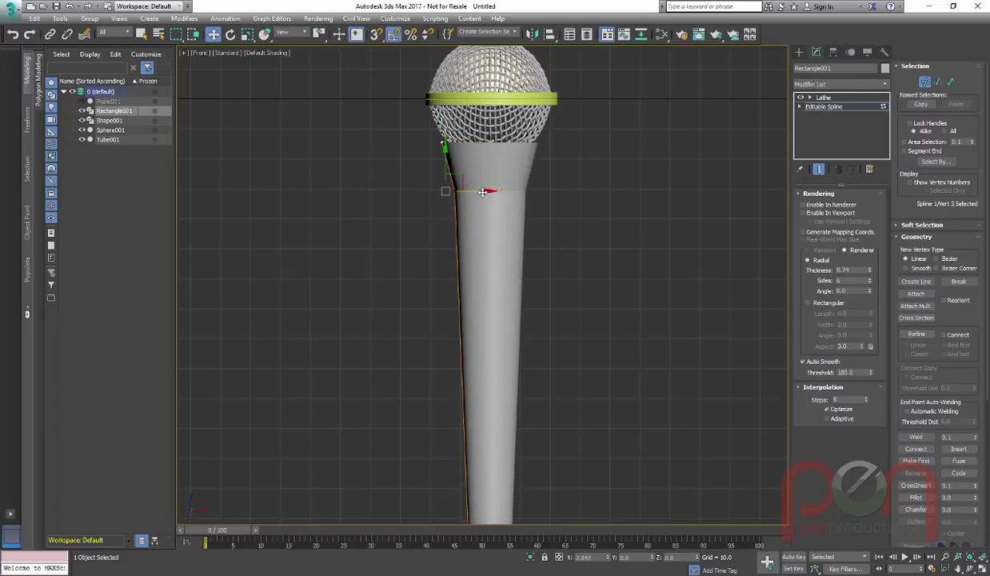
# Refine the top segment with a vertex near the outer rim and lower the center vertex to about Z -25.8.
pyautogui.scroll(3, 436, 132)
pyautogui.scroll(5, 455, 196)
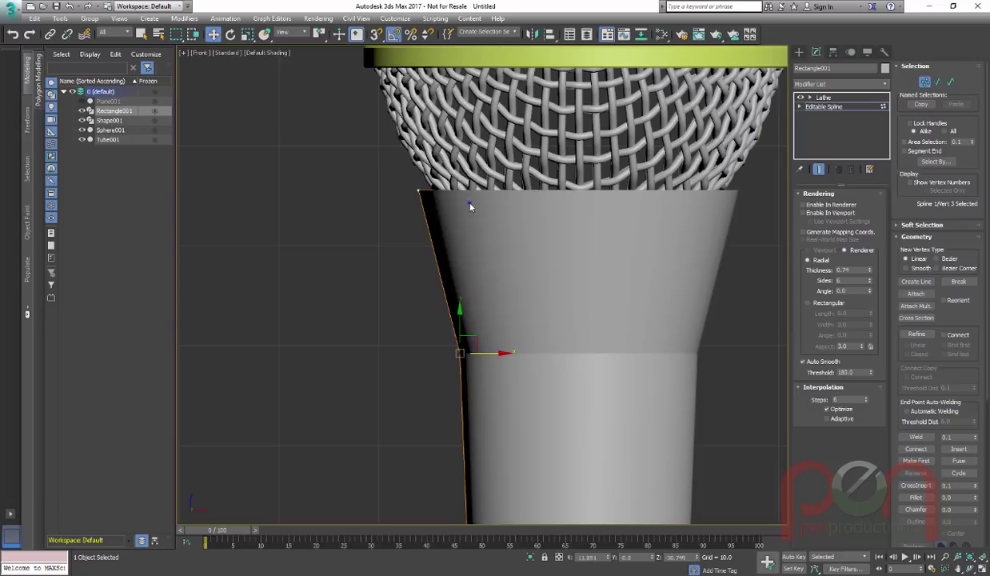
pyautogui.rightClick(454, 196)
pyautogui.click(436, 234)
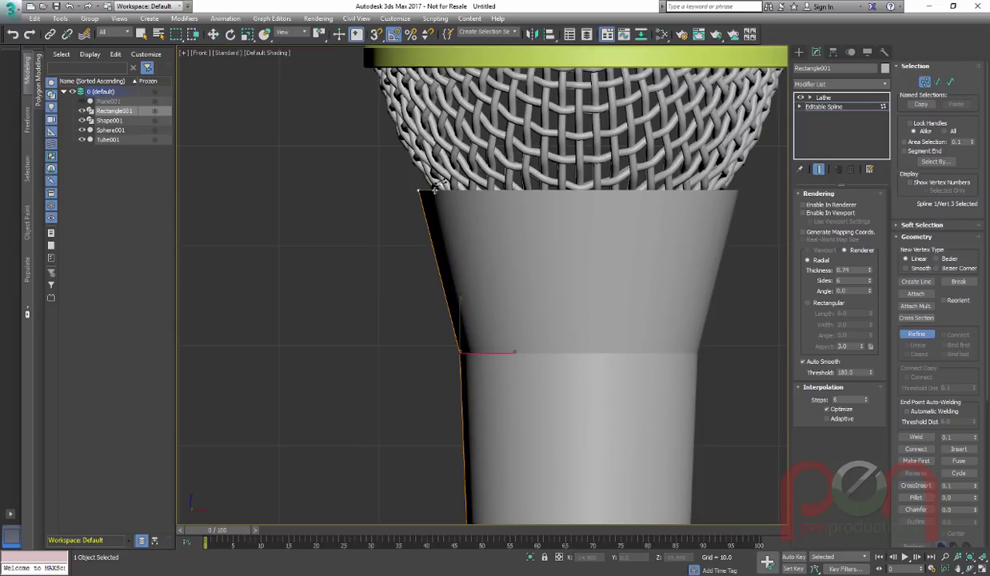
pyautogui.scroll(-2, 458, 204)
pyautogui.rightClick(467, 190)
pyautogui.moveTo(525, 166); pyautogui.dragTo(621, 238)
pyautogui.moveTo(559, 176); pyautogui.dragTo(560, 260)
# Nudge the rim's outer vertex slightly in wireframe display and adjust the center vertex beneath the head.
pyautogui.press('F3')
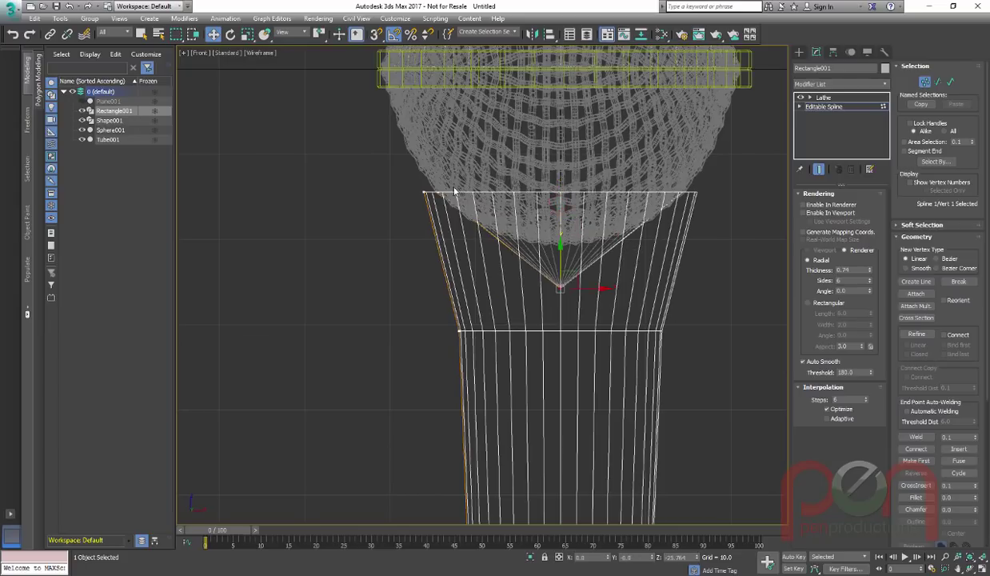
pyautogui.scroll(2, 420, 183)
pyautogui.click(427, 199)
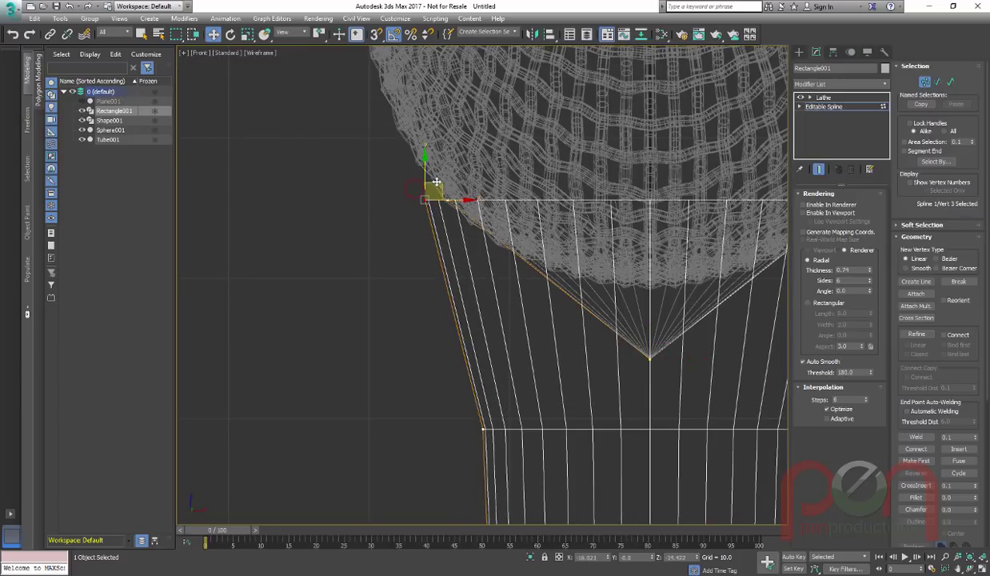
pyautogui.moveTo(441, 185); pyautogui.dragTo(462, 186)
pyautogui.scroll(-4, 528, 285)
pyautogui.moveTo(585, 307); pyautogui.dragTo(555, 261, button='middle')
pyautogui.scroll(1, 553, 258)
pyautogui.click(555, 244)
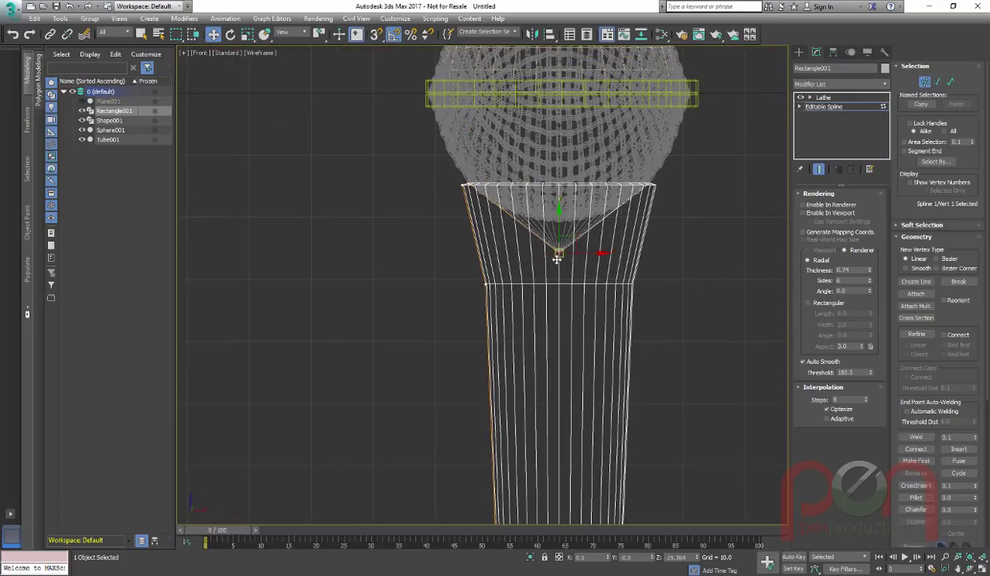
pyautogui.moveTo(570, 239); pyautogui.dragTo(492, 181)
# Move the neck vertex inward to about X -11.4 and the bottom outer vertex to about X -6.3.
pyautogui.scroll(-3, 491, 211)
pyautogui.moveTo(513, 248); pyautogui.dragTo(512, 180, button='middle')
pyautogui.scroll(1, 511, 184)
pyautogui.click(483, 176)
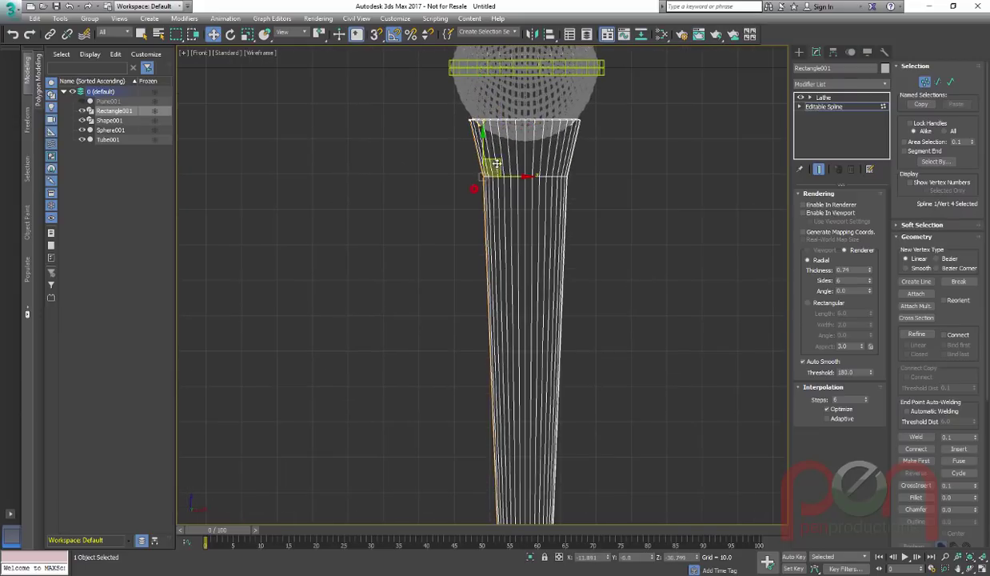
pyautogui.moveTo(512, 176); pyautogui.dragTo(514, 176)
pyautogui.moveTo(514, 176); pyautogui.dragTo(520, 68, button='middle')
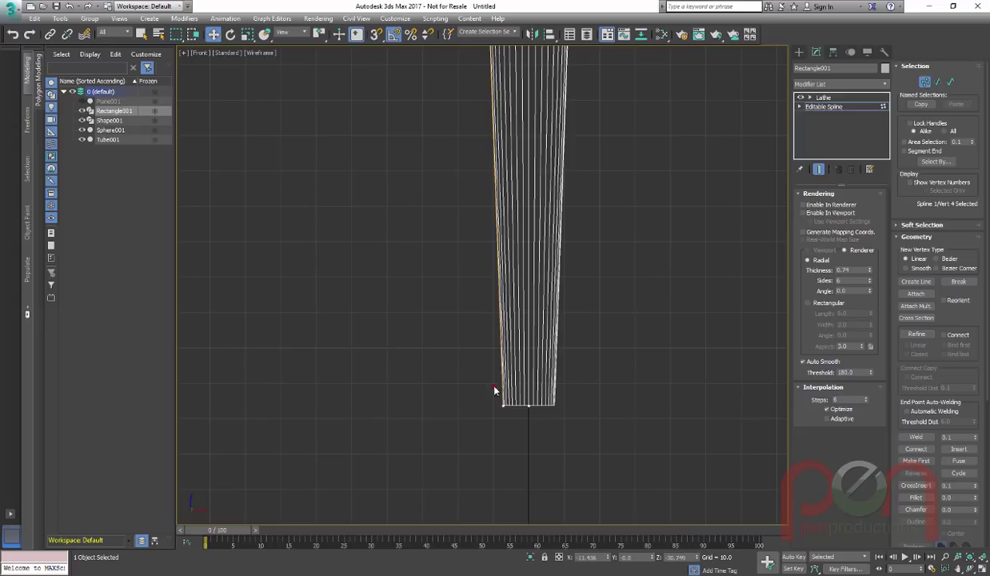
pyautogui.moveTo(533, 281); pyautogui.dragTo(533, 309, button='middle')
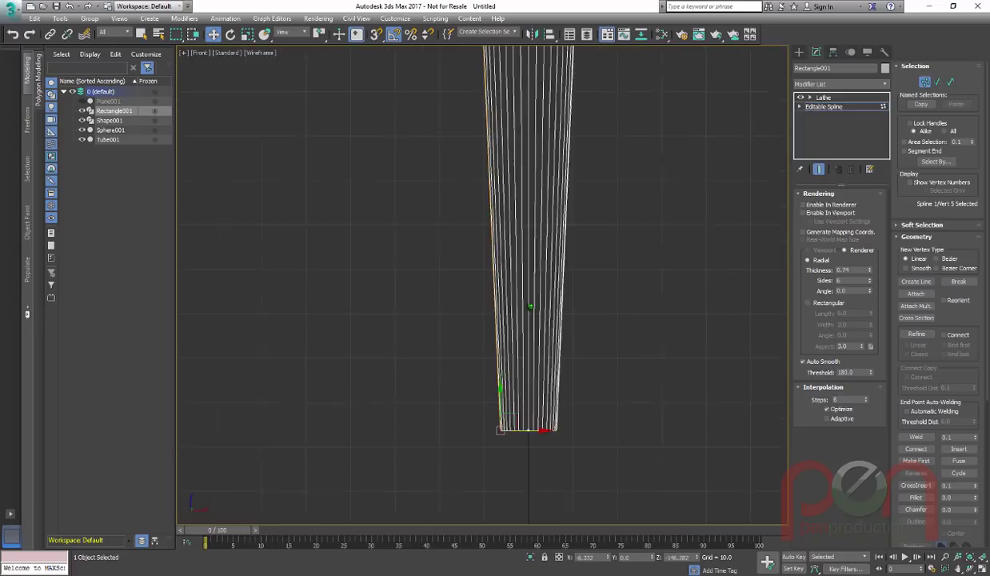
# Refine the lower side of the handle profile with two closely spaced vertices.
pyautogui.rightClick(535, 306)
pyautogui.click(511, 352)
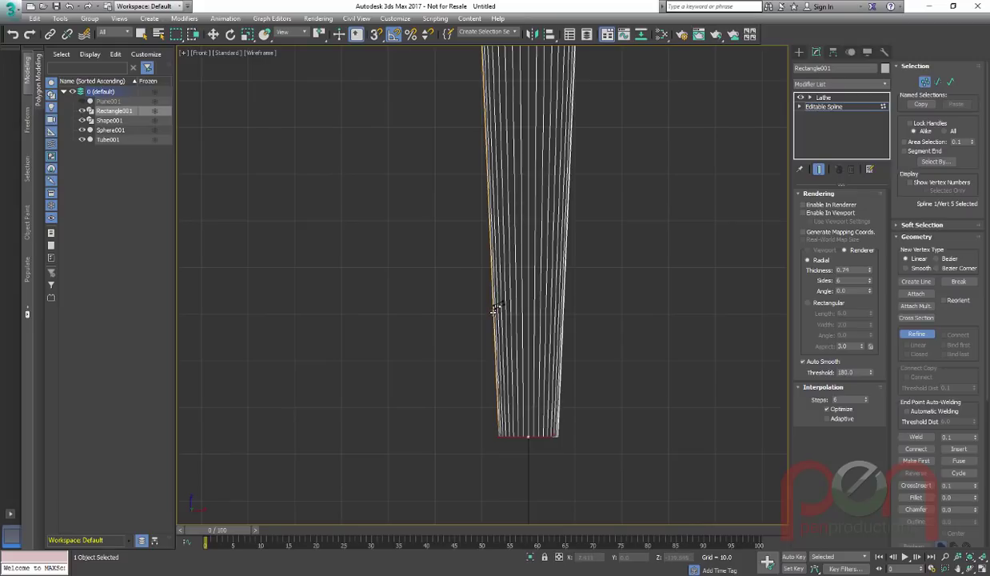
pyautogui.click(494, 314)
pyautogui.click(494, 320)
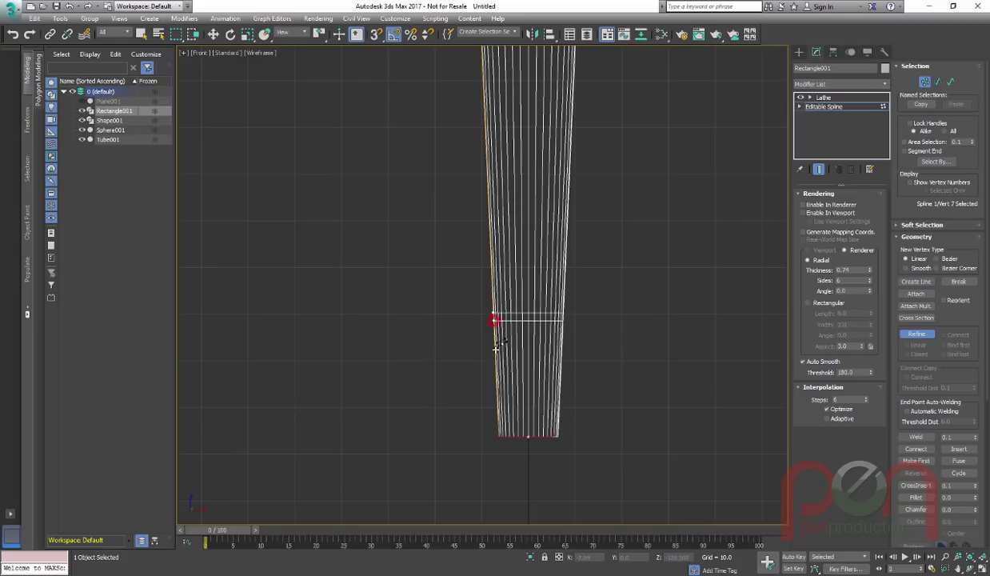
pyautogui.rightClick(488, 347)
# Shift the spline segments below the lower refined vertices inward to form a step, and lower its upper vertex to about Z -120.5.
pyautogui.press('2')
pyautogui.moveTo(471, 365); pyautogui.dragTo(539, 379)
pyautogui.keyDown('ctrl'); pyautogui.click(501, 312); pyautogui.keyUp('ctrl')
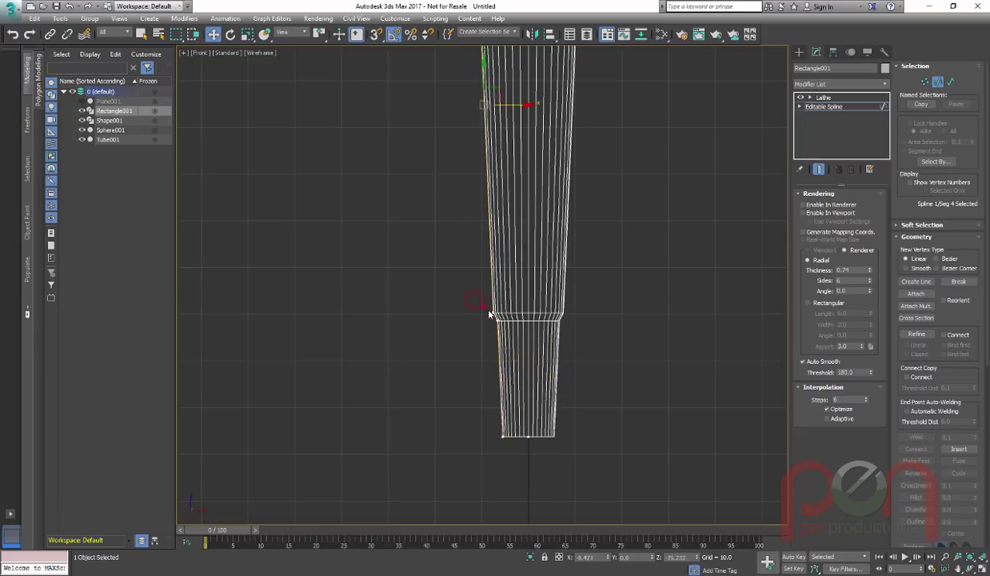
pyautogui.press('1')
pyautogui.click(493, 312)
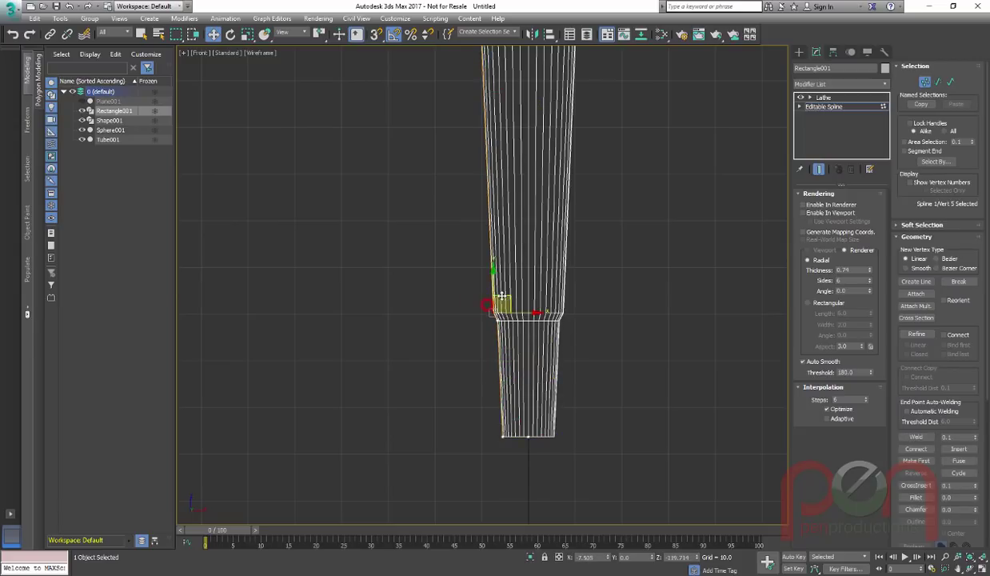
pyautogui.moveTo(492, 282); pyautogui.dragTo(493, 285)
# Refine the handle profile with one vertex just below the neck vertex.
pyautogui.moveTo(519, 309); pyautogui.dragTo(490, 492, button='middle')
pyautogui.scroll(-3, 504, 280)
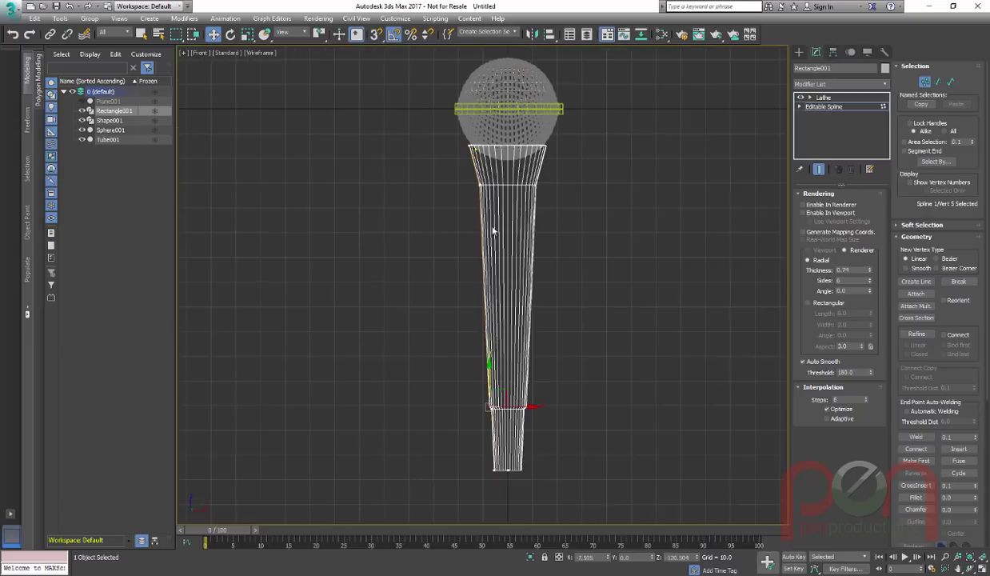
pyautogui.scroll(2, 493, 216)
pyautogui.moveTo(494, 216); pyautogui.dragTo(478, 246, button='middle')
pyautogui.scroll(2, 477, 247)
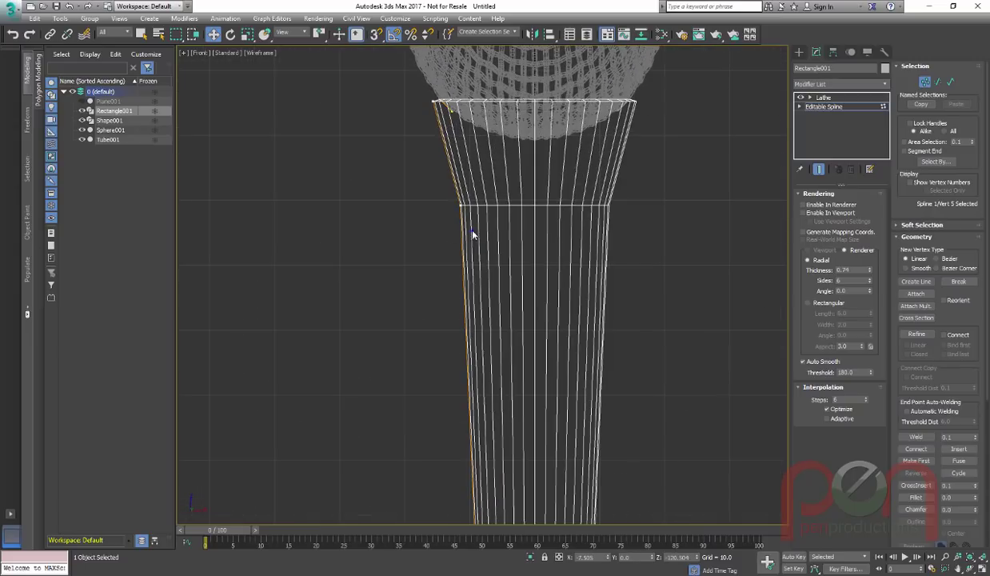
pyautogui.rightClick(473, 234)
pyautogui.click(432, 266)
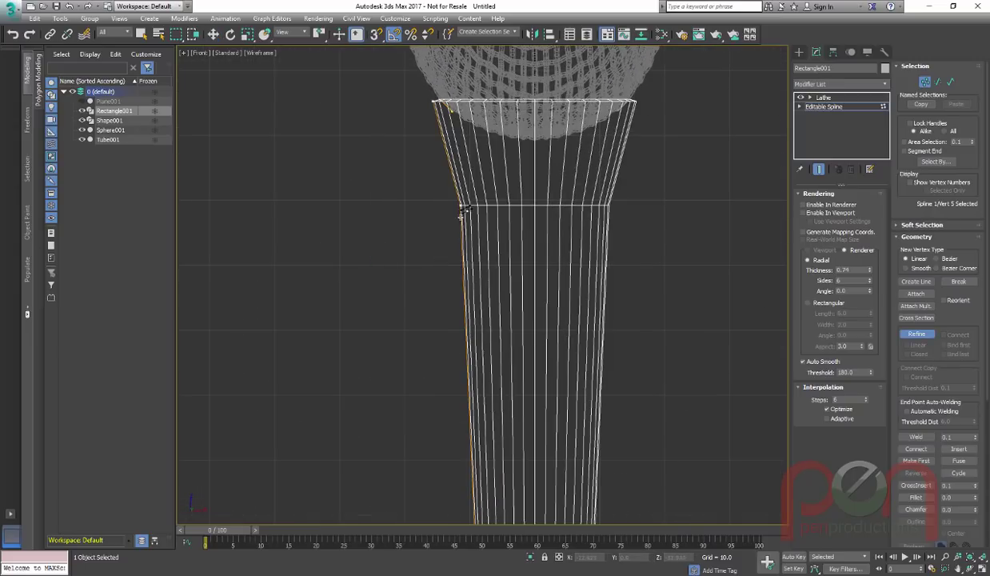
pyautogui.click(461, 214)
pyautogui.rightClick(452, 234)
# Move the new vertex below the neck to about X -10.3, Z -31.7, and the neck vertex to about X -11.7.
pyautogui.press('1')
pyautogui.click(454, 233)
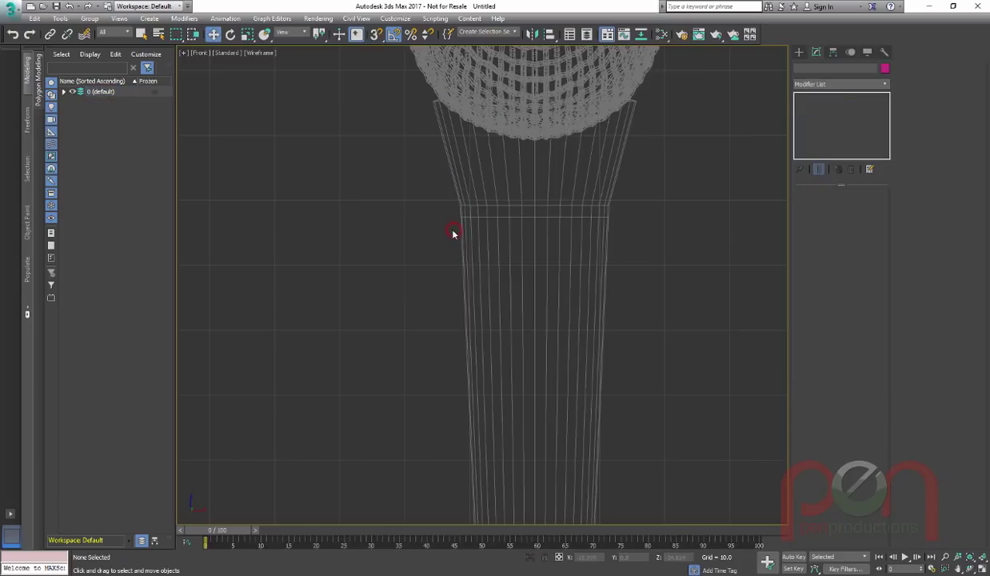
pyautogui.click(466, 230)
pyautogui.click(814, 107)
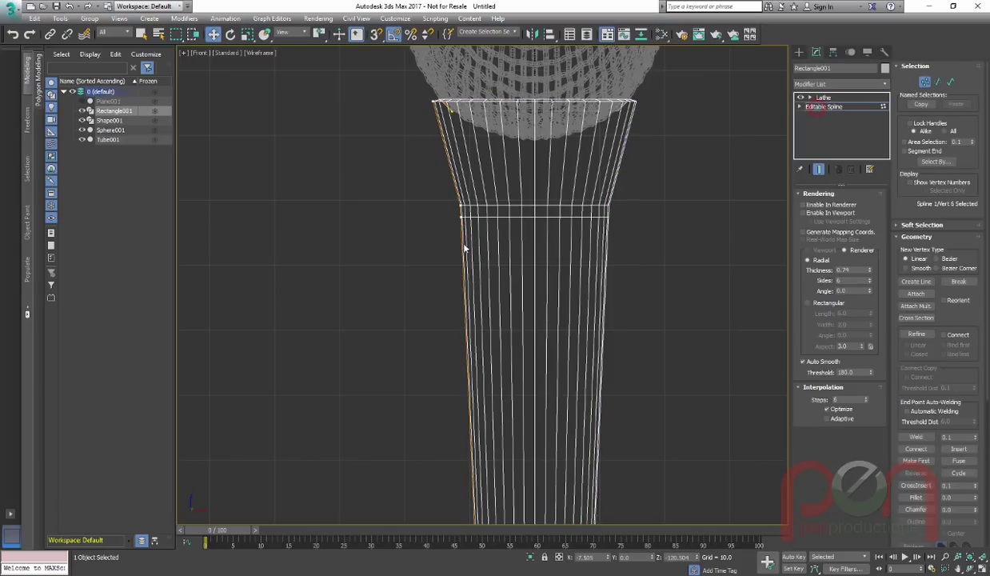
pyautogui.moveTo(487, 218); pyautogui.dragTo(472, 196)
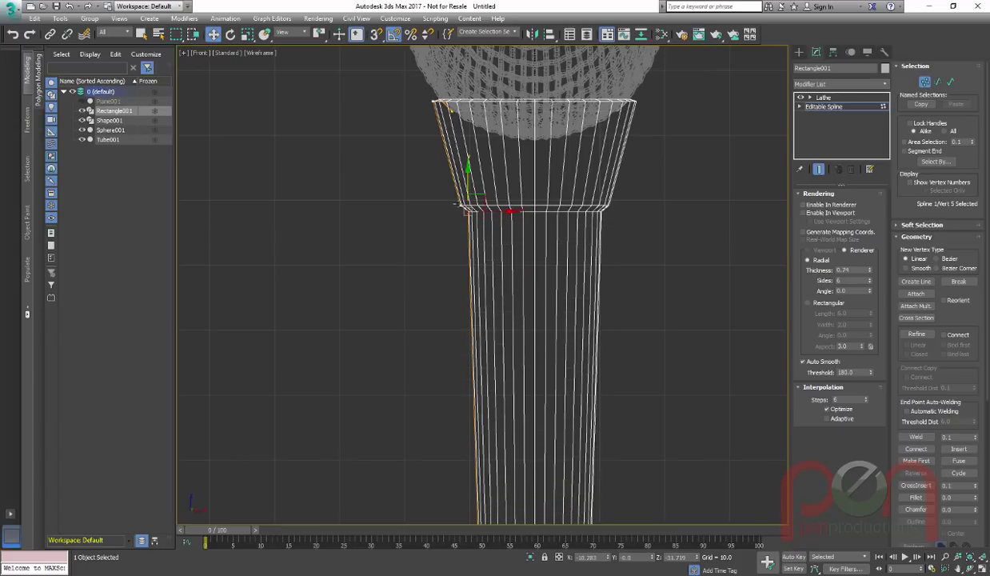
pyautogui.click(457, 205)
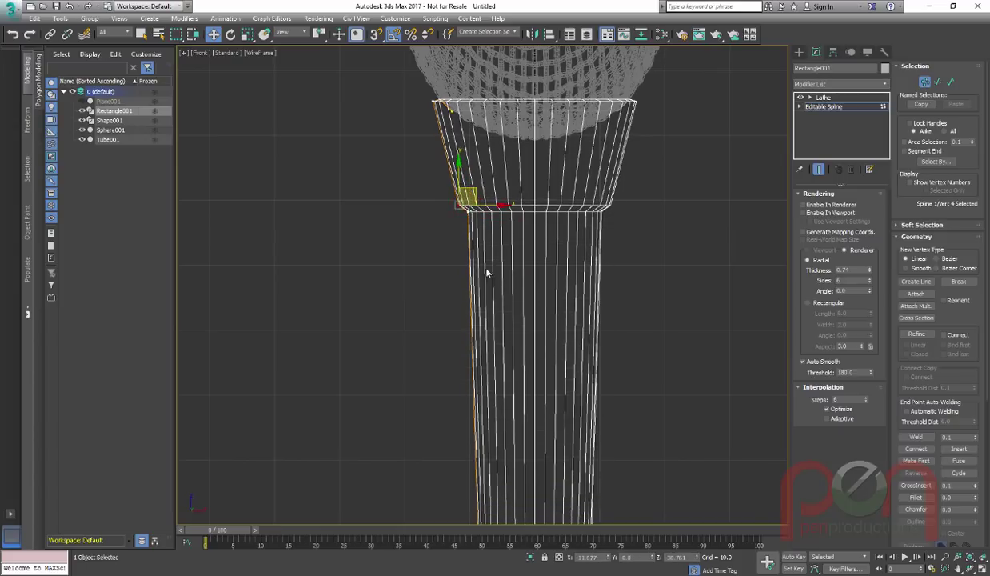
# Show the microphone in shaded display and examine the handle's shape and its two stepped transitions.
pyautogui.scroll(-5, 486, 272)
pyautogui.scroll(4, 521, 314)
pyautogui.scroll(-5, 507, 247)
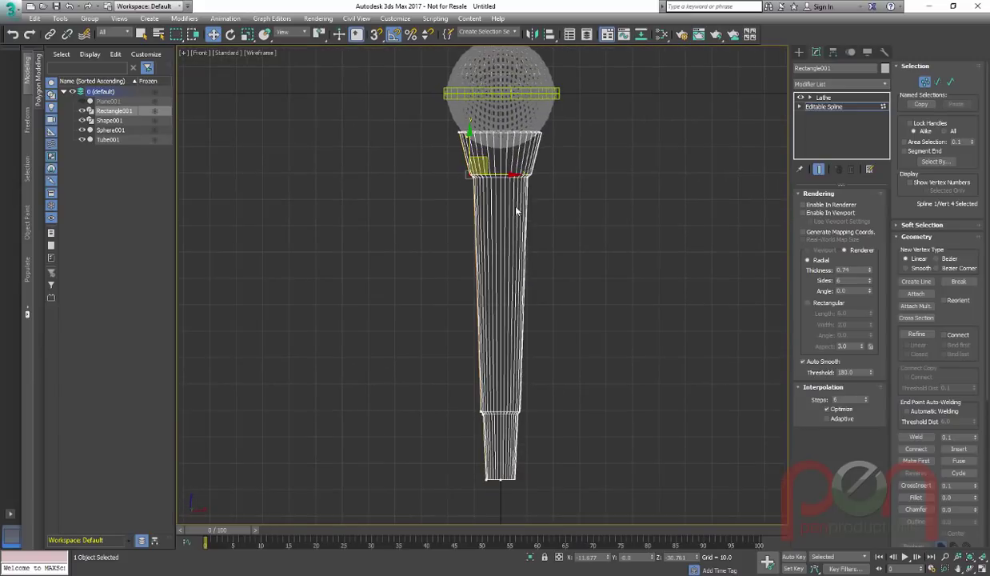
pyautogui.scroll(1, 516, 211)
pyautogui.press('F3')
pyautogui.scroll(2, 483, 222)
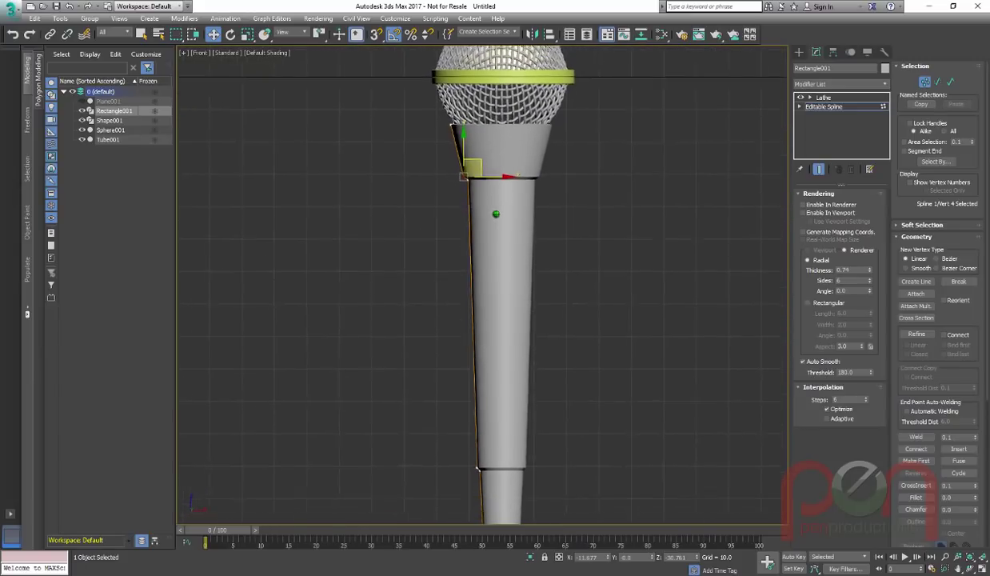
pyautogui.scroll(-2, 476, 200)
pyautogui.scroll(-1, 533, 237)
pyautogui.scroll(4, 491, 180)
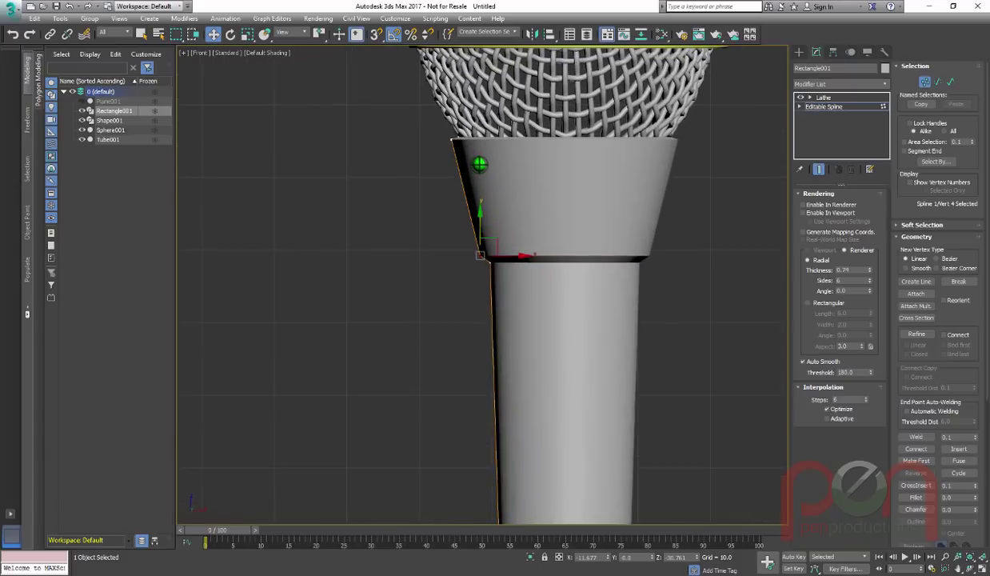
pyautogui.scroll(-1, 500, 222)
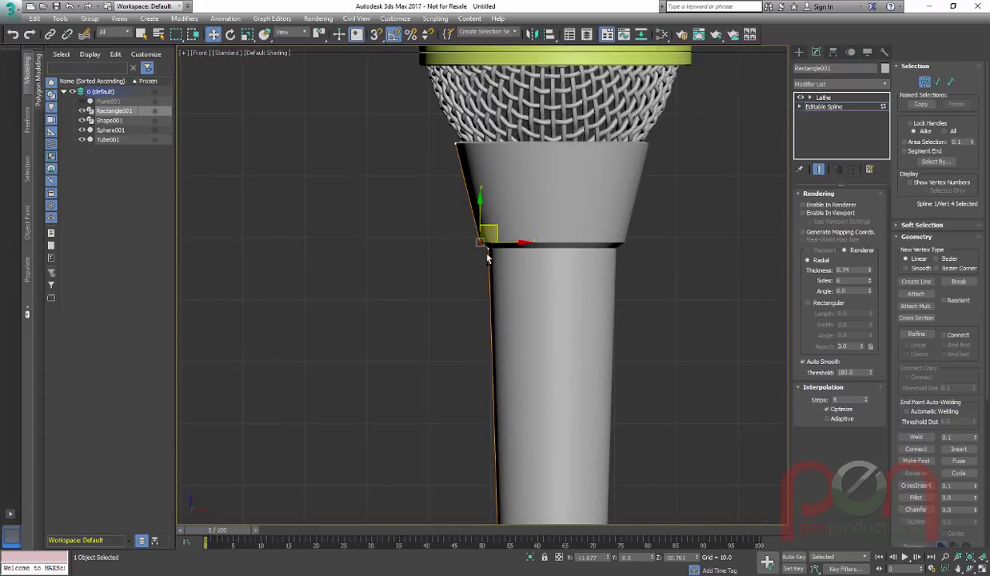
# Nudge the neck step's inner vertex slightly and move the rim's outer vertex to about X -15.7, Z -14.8.
pyautogui.scroll(2, 487, 257)
pyautogui.click(489, 244)
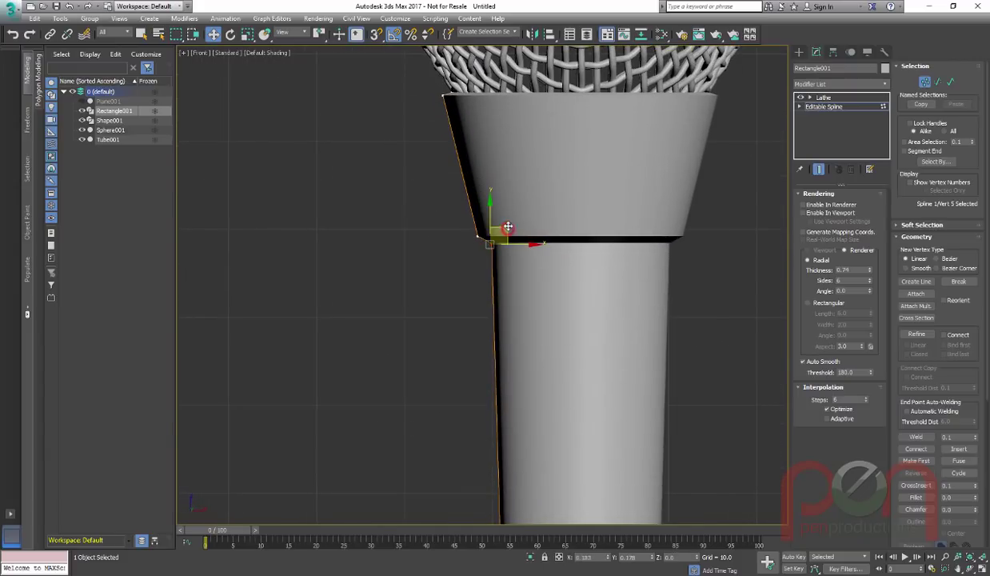
pyautogui.scroll(3, 496, 224)
pyautogui.click(453, 126)
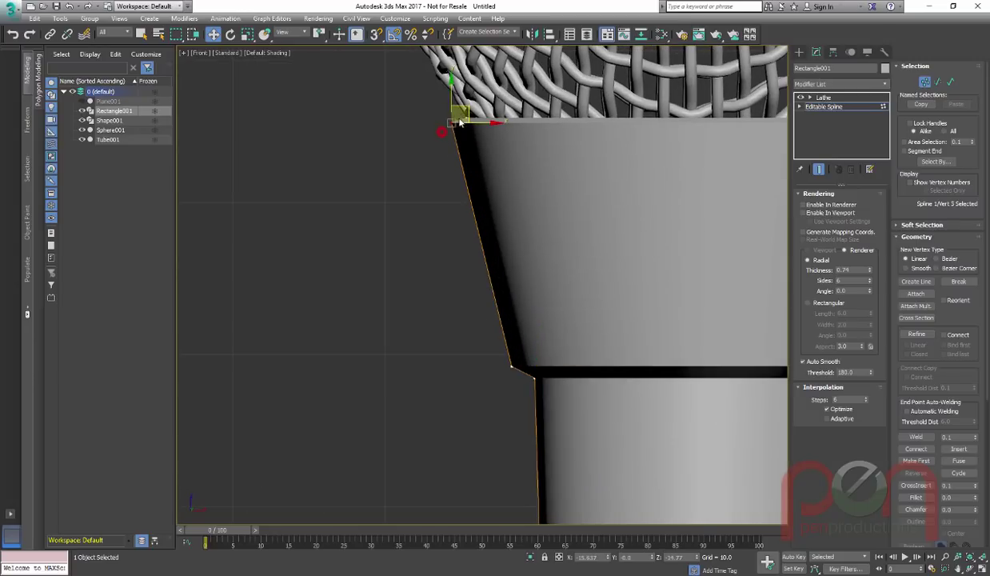
pyautogui.scroll(-3, 513, 186)
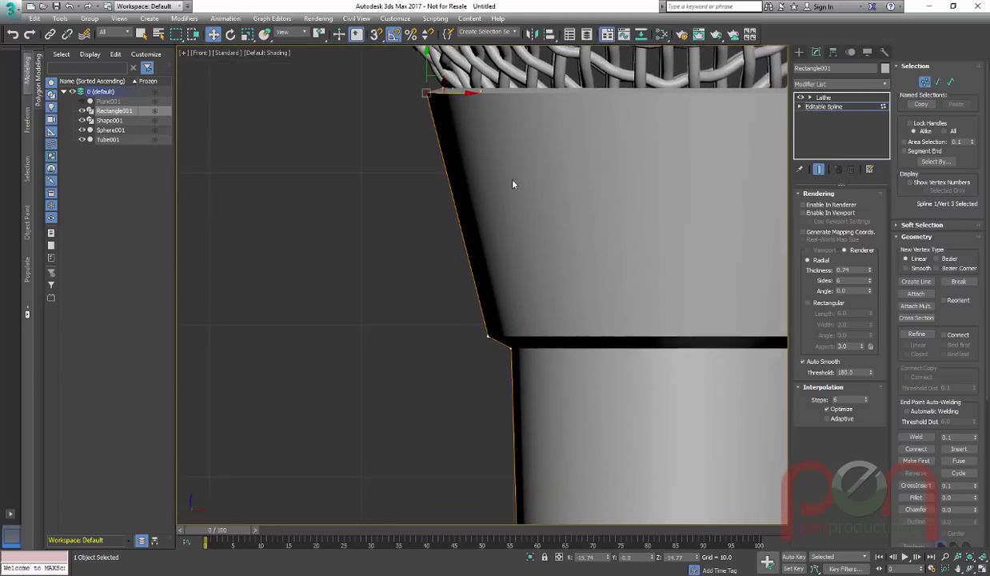
# Select the two vertices of the neck step and round them with a small fillet.
pyautogui.moveTo(432, 277); pyautogui.dragTo(500, 328)
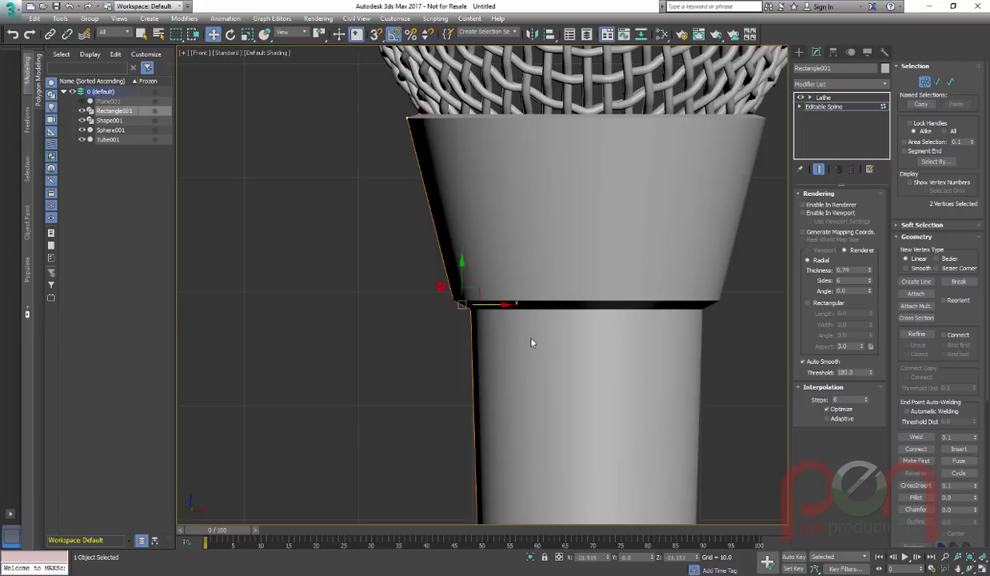
pyautogui.moveTo(527, 343); pyautogui.dragTo(498, 265, button='middle')
pyautogui.scroll(1, 495, 264)
pyautogui.moveTo(972, 374); pyautogui.dragTo(988, 205)
pyautogui.click(916, 297)
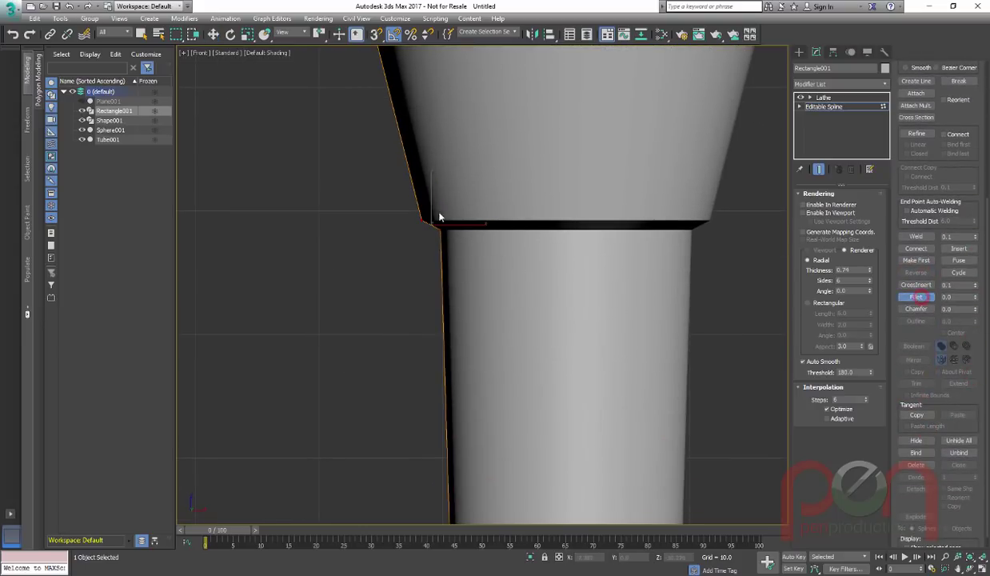
pyautogui.moveTo(422, 218); pyautogui.dragTo(422, 217)
# Fillet the two vertices of the handle's lower step by about 0.14.
pyautogui.scroll(-6, 481, 249)
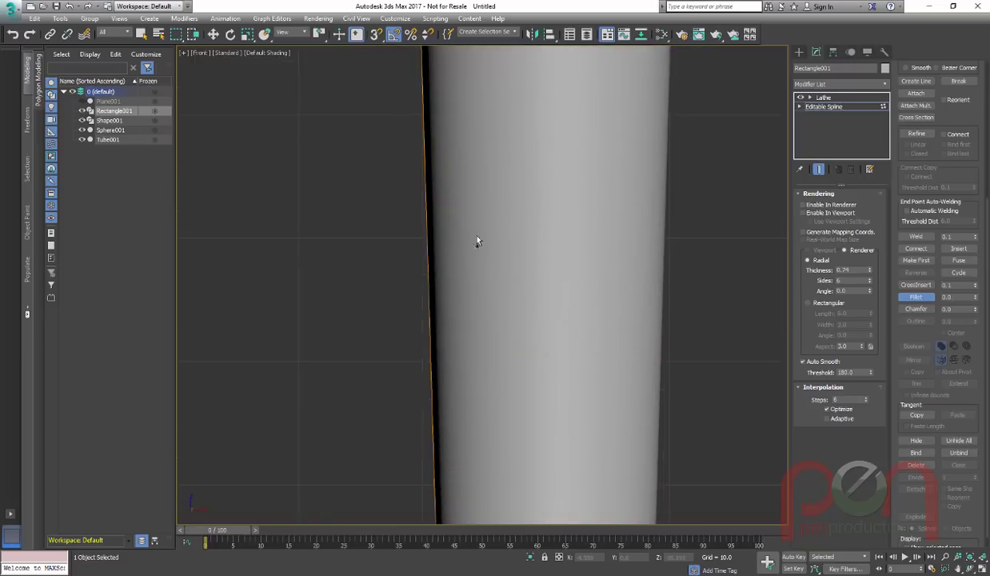
pyautogui.scroll(8, 488, 399)
pyautogui.scroll(1, 489, 207)
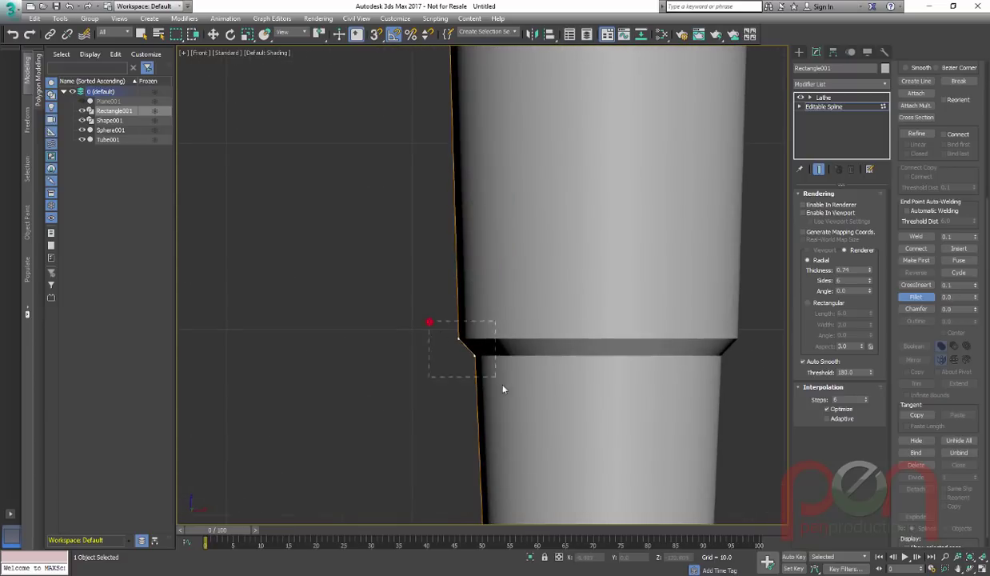
pyautogui.moveTo(475, 356); pyautogui.dragTo(477, 354)
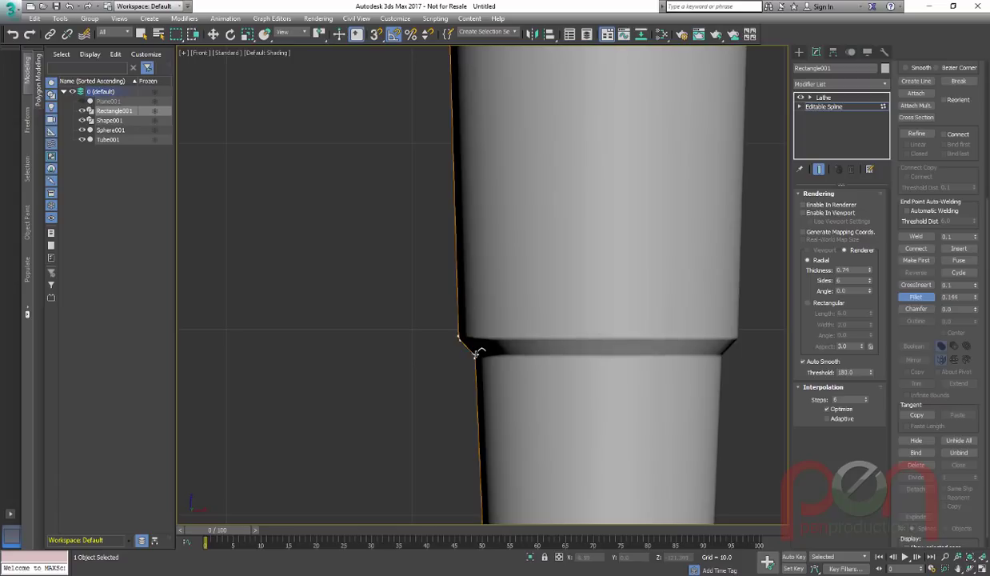
# Fillet the handle profile's bottom outer corner and its top rim vertex.
pyautogui.scroll(-6, 487, 365)
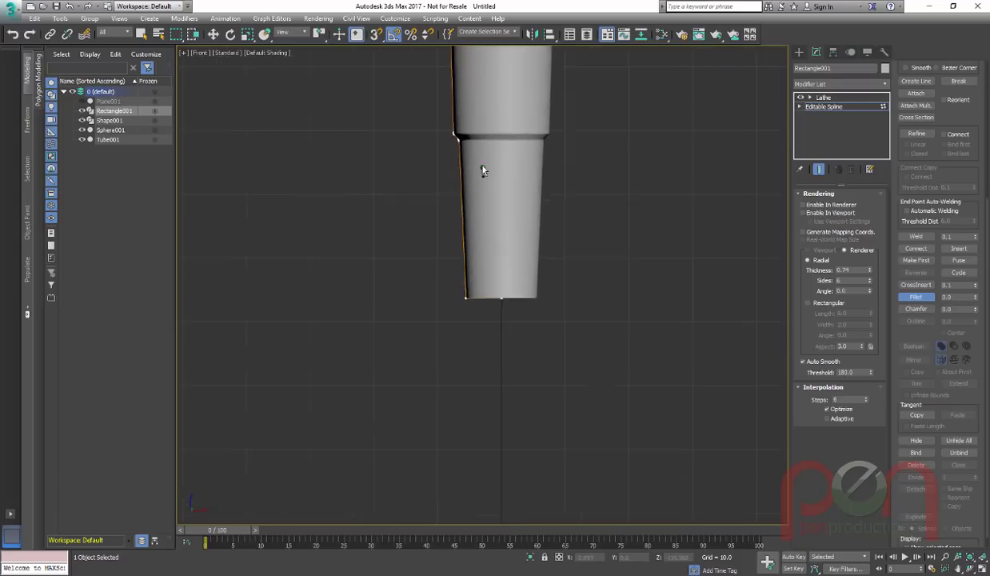
pyautogui.scroll(5, 453, 305)
pyautogui.moveTo(486, 283)
pyautogui.mouseDown()
pyautogui.moveTo(491, 266)
pyautogui.moveTo(484, 273)
pyautogui.mouseUp()
pyautogui.scroll(-5, 522, 258)
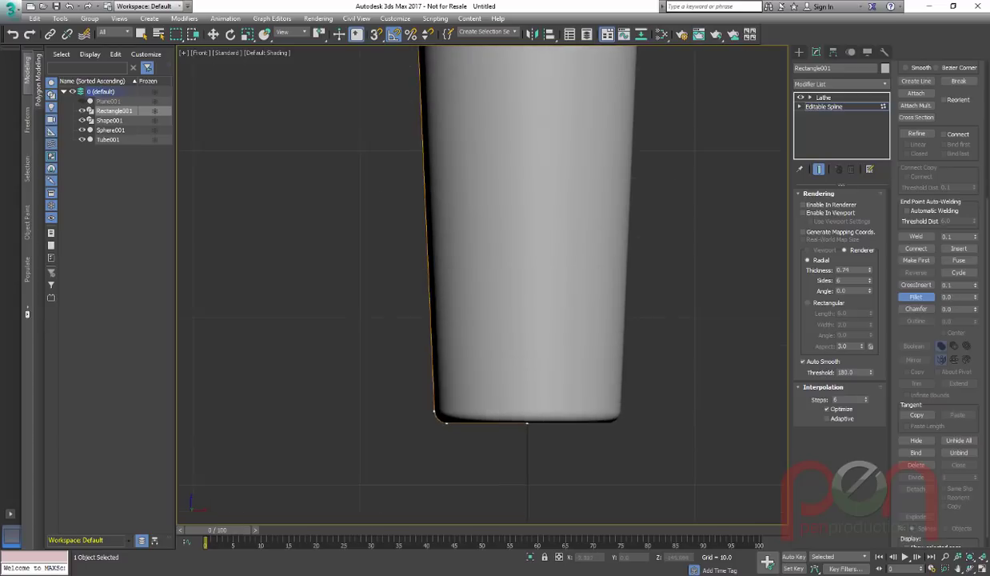
pyautogui.scroll(8, 462, 163)
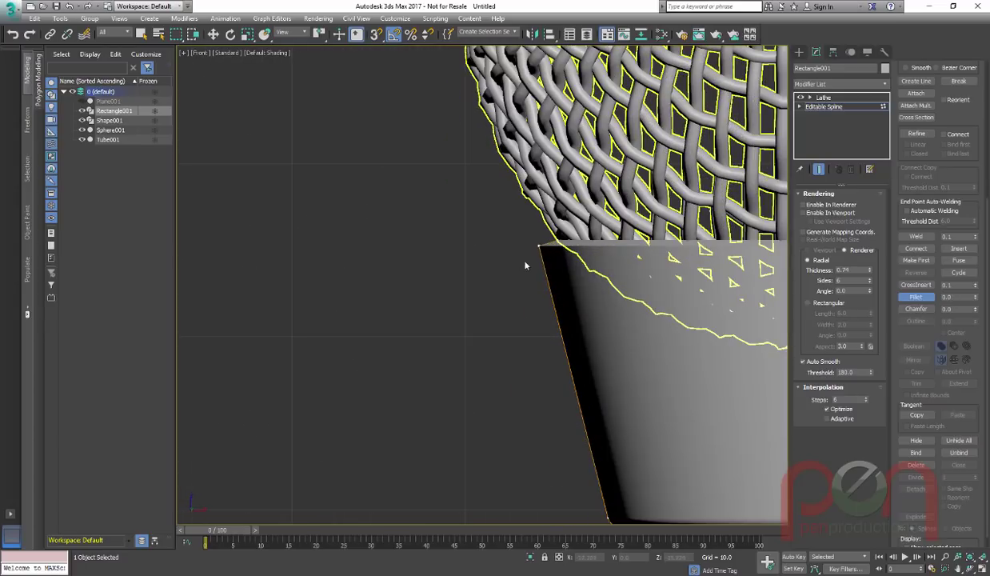
pyautogui.moveTo(542, 247); pyautogui.dragTo(542, 239)
pyautogui.scroll(-7, 539, 252)
pyautogui.rightClick(645, 212)
# Return to the handle's Lathe modifier and enable Generate Mapping Coords.
pyautogui.moveTo(716, 304); pyautogui.dragTo(621, 274, button='middle')
pyautogui.scroll(-3, 644, 212)
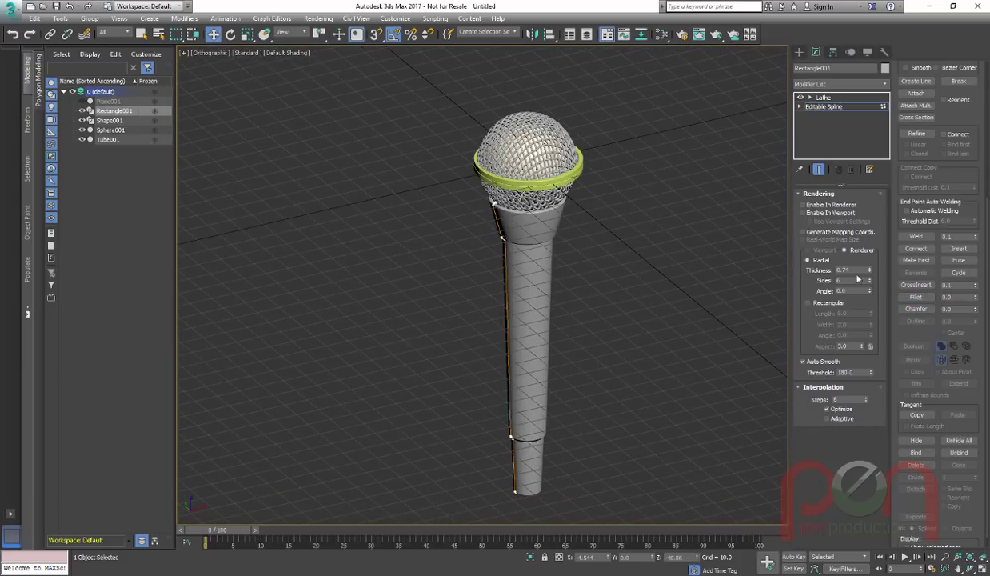
pyautogui.click(832, 99)
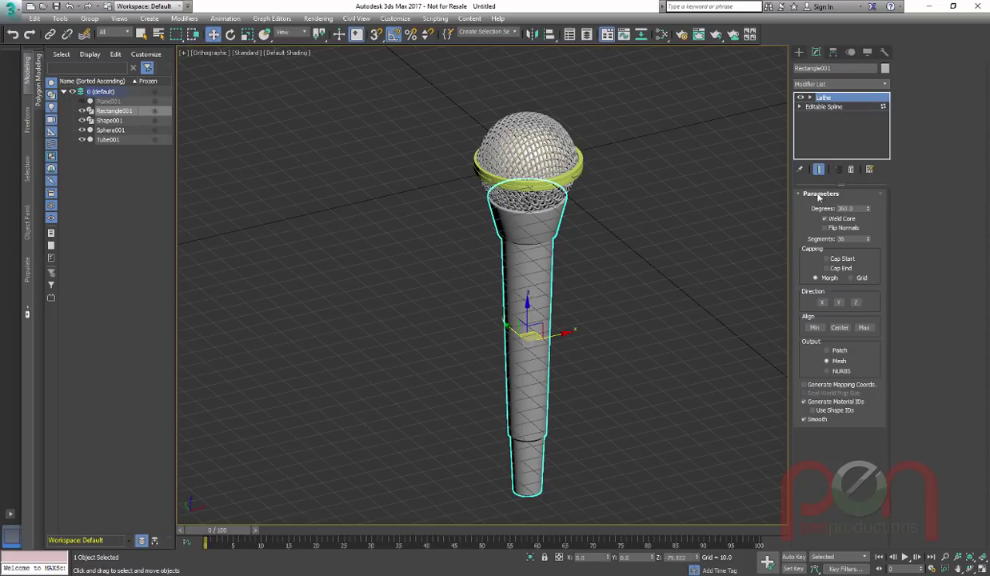
pyautogui.click(824, 106)
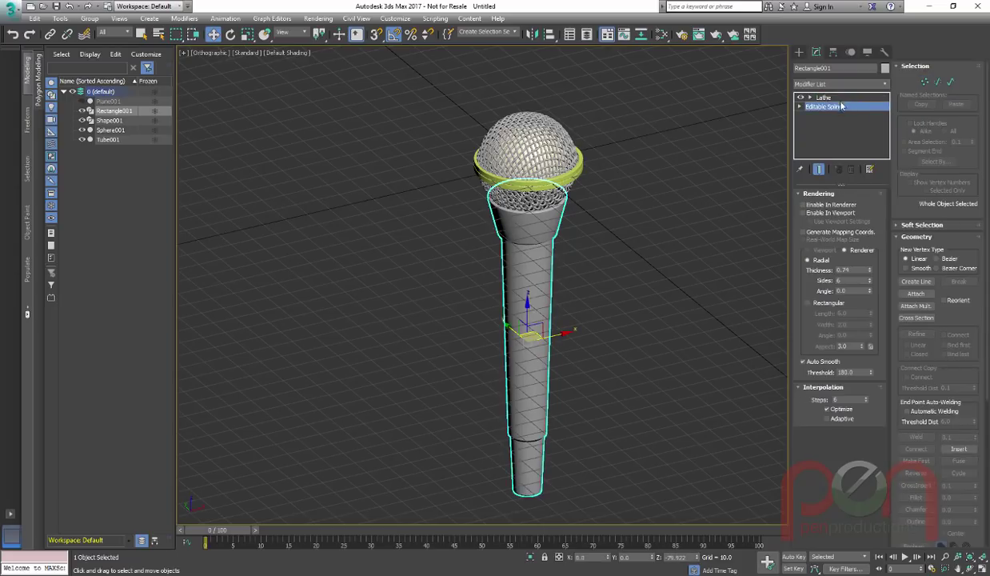
pyautogui.click(828, 97)
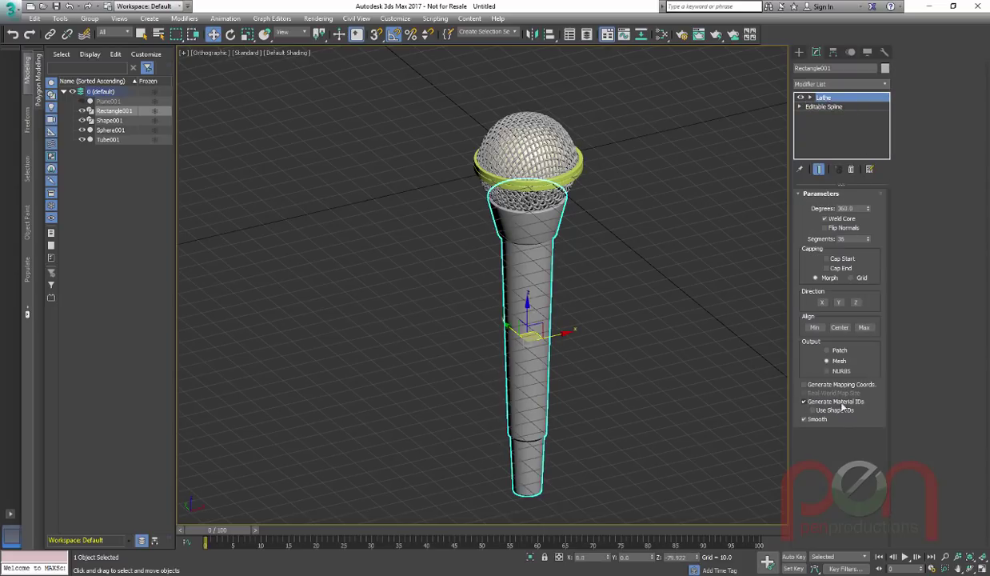
pyautogui.click(820, 384)
# Change the tube ring's object color to gray and clear the selection.
pyautogui.keyDown('alt'); pyautogui.moveTo(688, 372); pyautogui.dragTo(607, 152, button='middle'); pyautogui.keyUp('alt')
pyautogui.click(594, 153)
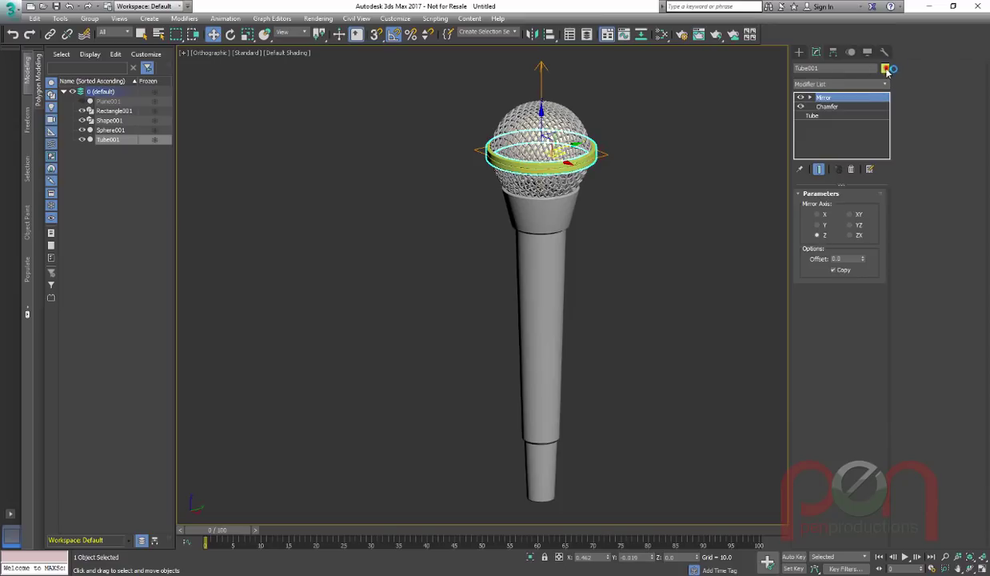
pyautogui.click(886, 68)
pyautogui.click(539, 317)
pyautogui.click(550, 351)
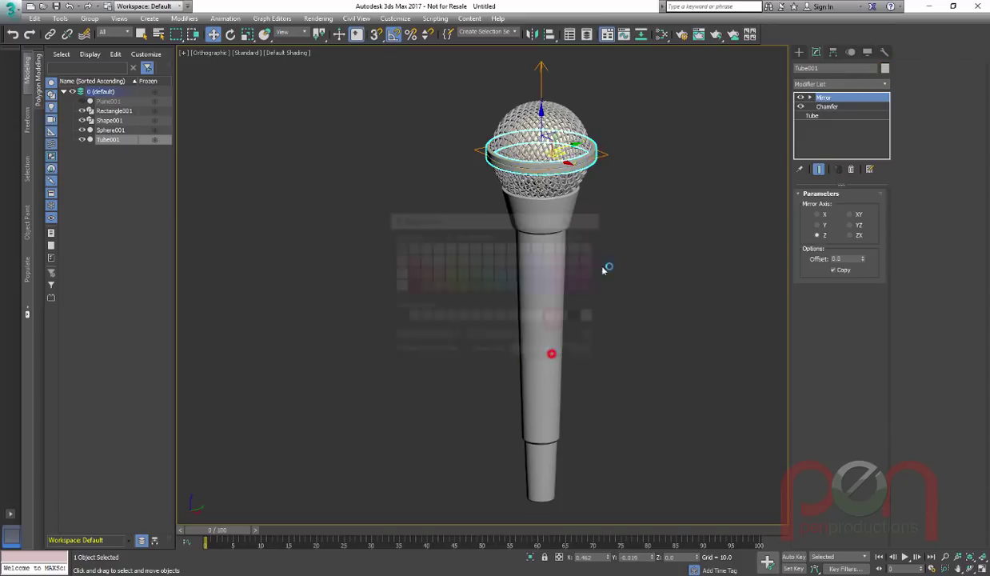
pyautogui.scroll(4, 585, 179)
pyautogui.keyDown('alt'); pyautogui.moveTo(585, 179); pyautogui.dragTo(600, 225, button='middle'); pyautogui.keyUp('alt')
pyautogui.moveTo(601, 224)
pyautogui.keyDown('alt'); pyautogui.mouseDown(button='middle')
pyautogui.moveTo(606, 182)
pyautogui.moveTo(590, 195)
pyautogui.moveTo(600, 215)
pyautogui.mouseUp(button='middle'); pyautogui.keyUp('alt')
pyautogui.click(634, 132)
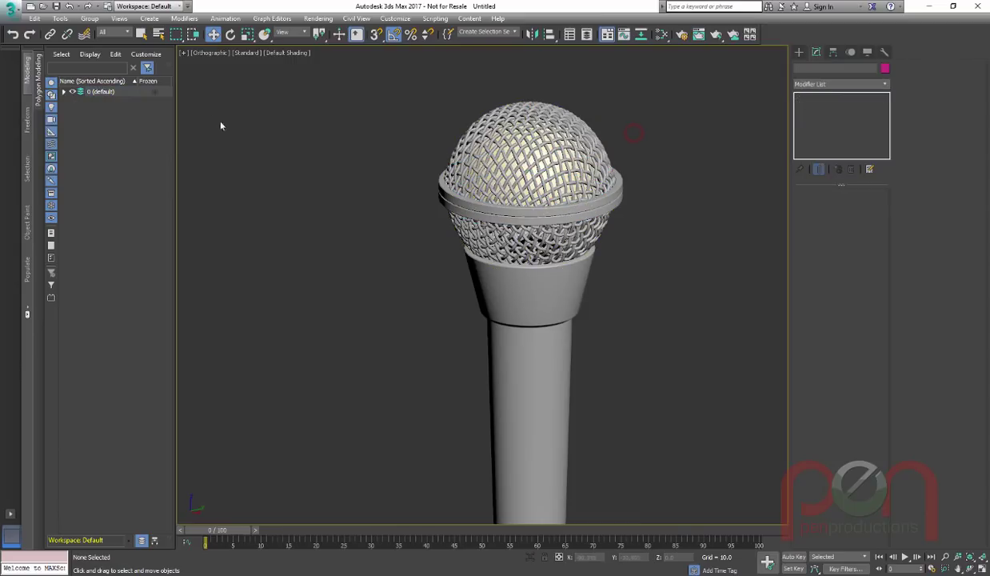
# Isolate the woven shell and the inner half sphere in the edged-faces orthographic view, then clear the selection.
pyautogui.click(64, 92)
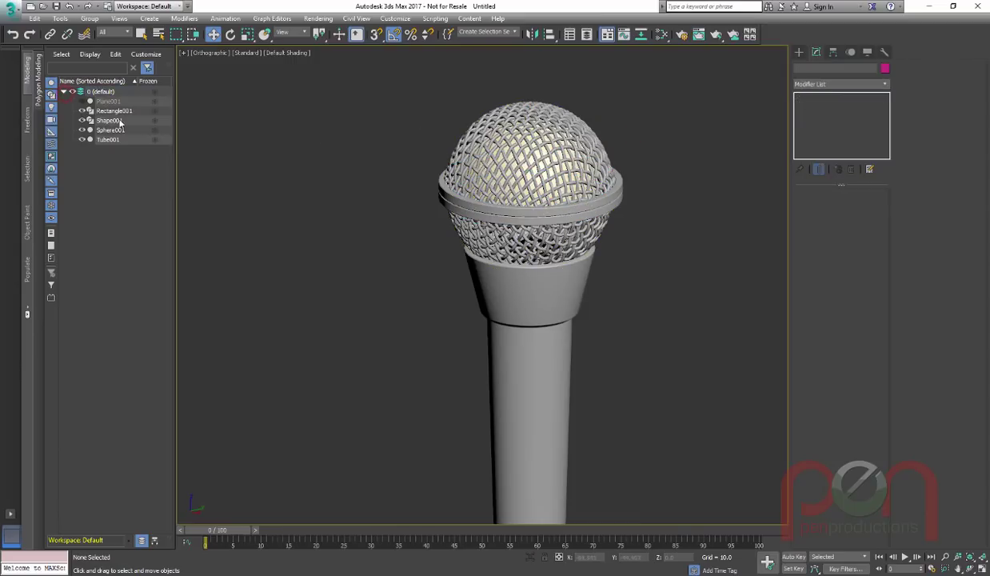
pyautogui.click(114, 130)
pyautogui.scroll(1, 543, 209)
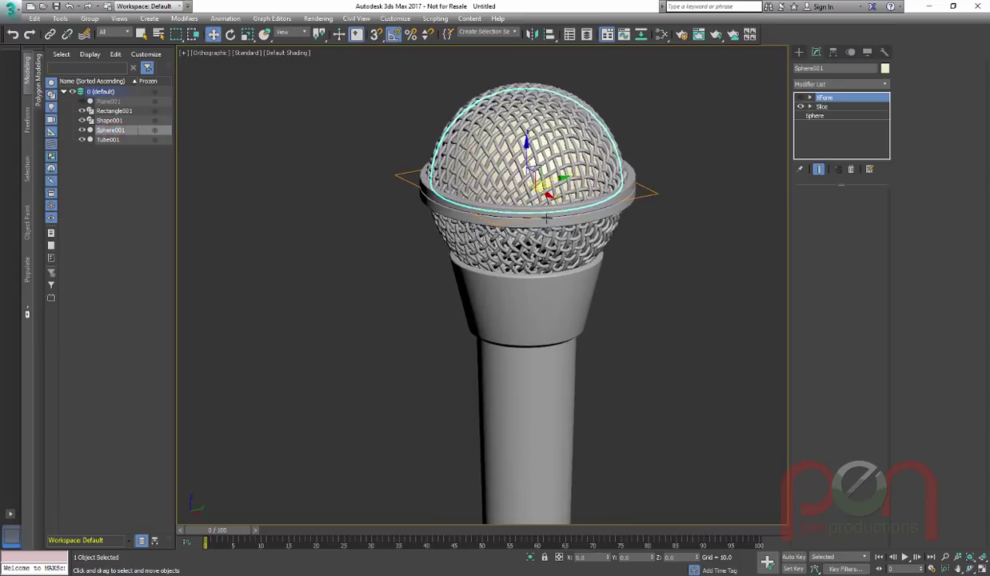
pyautogui.keyDown('alt'); pyautogui.moveTo(543, 209); pyautogui.dragTo(538, 224, button='middle'); pyautogui.keyUp('alt')
pyautogui.moveTo(538, 224); pyautogui.dragTo(536, 260, button='middle')
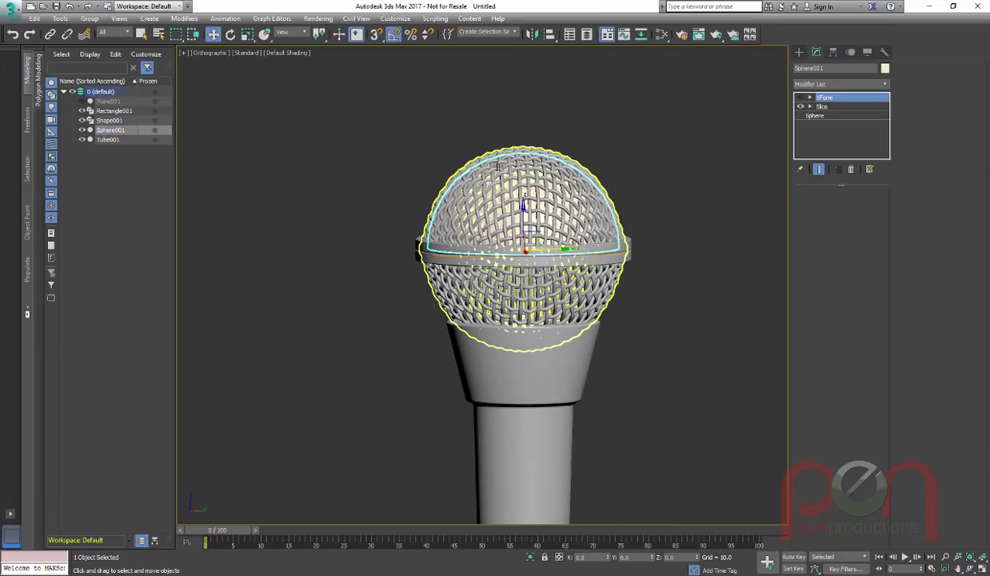
pyautogui.keyDown('ctrl'); pyautogui.click(504, 138); pyautogui.keyUp('ctrl')
pyautogui.hotkey('alt', 'w')
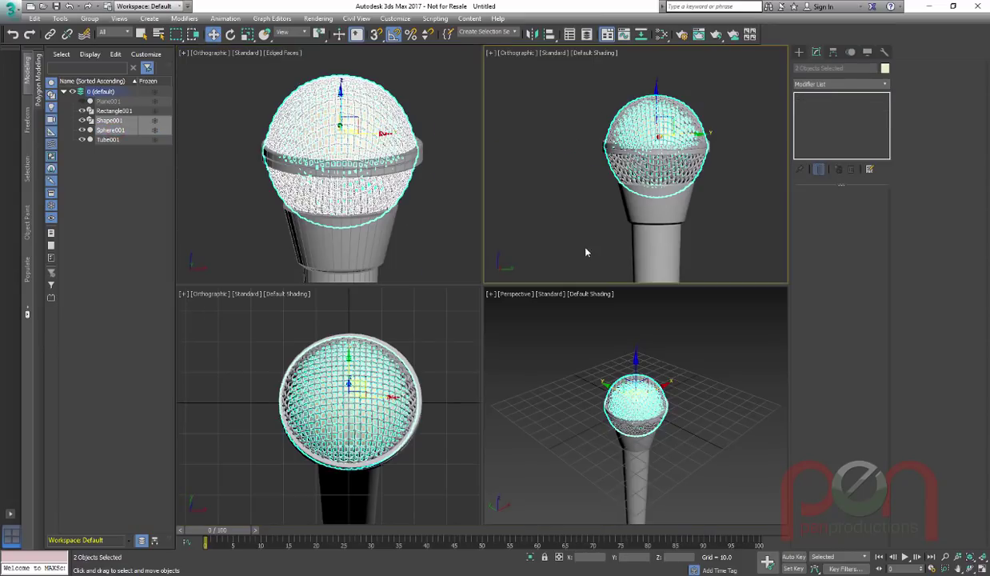
pyautogui.rightClick(415, 210)
pyautogui.hotkey('alt', 'w')
pyautogui.hotkey('alt', 'q')
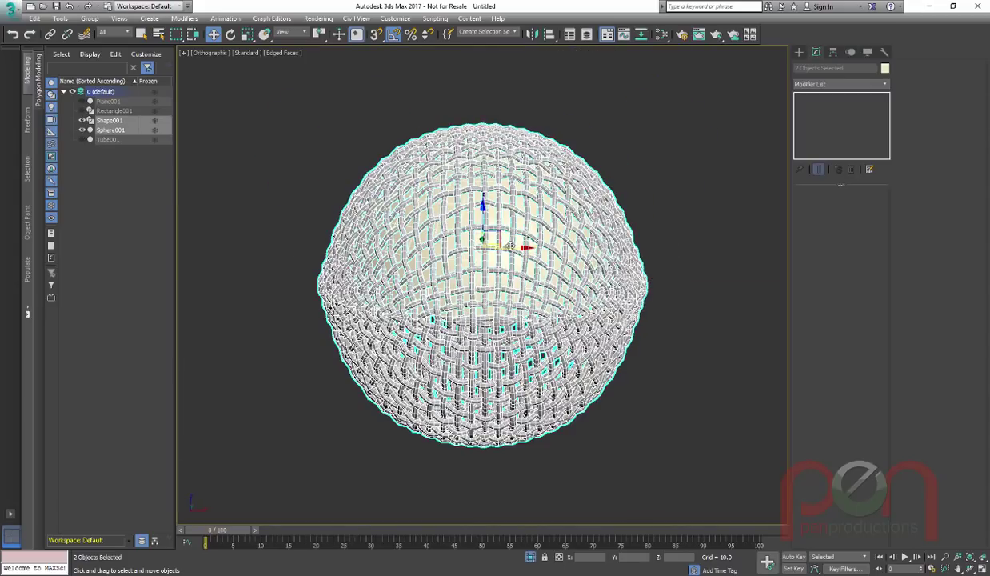
pyautogui.keyDown('alt'); pyautogui.moveTo(504, 267); pyautogui.dragTo(524, 253, button='middle'); pyautogui.keyUp('alt')
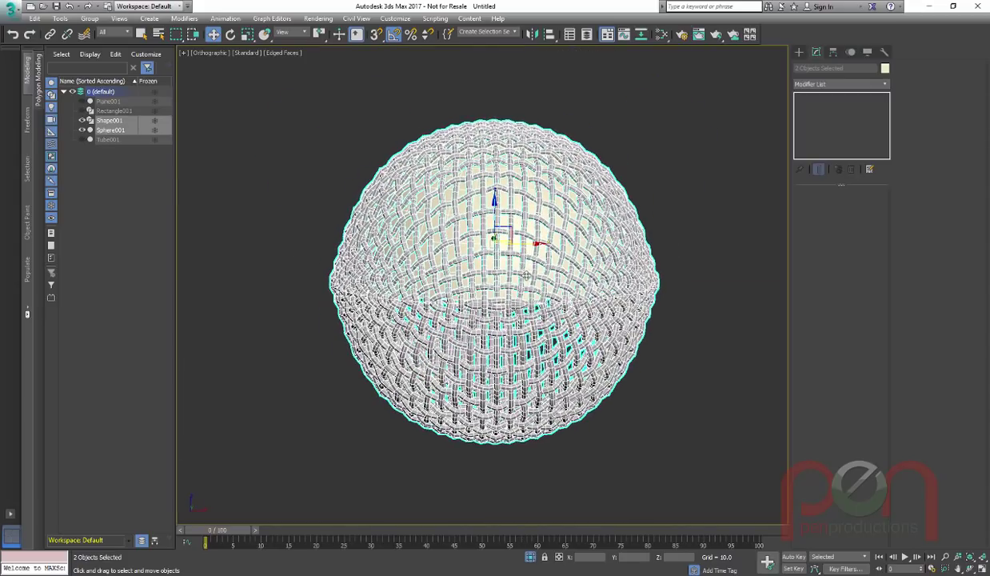
pyautogui.click(674, 194)
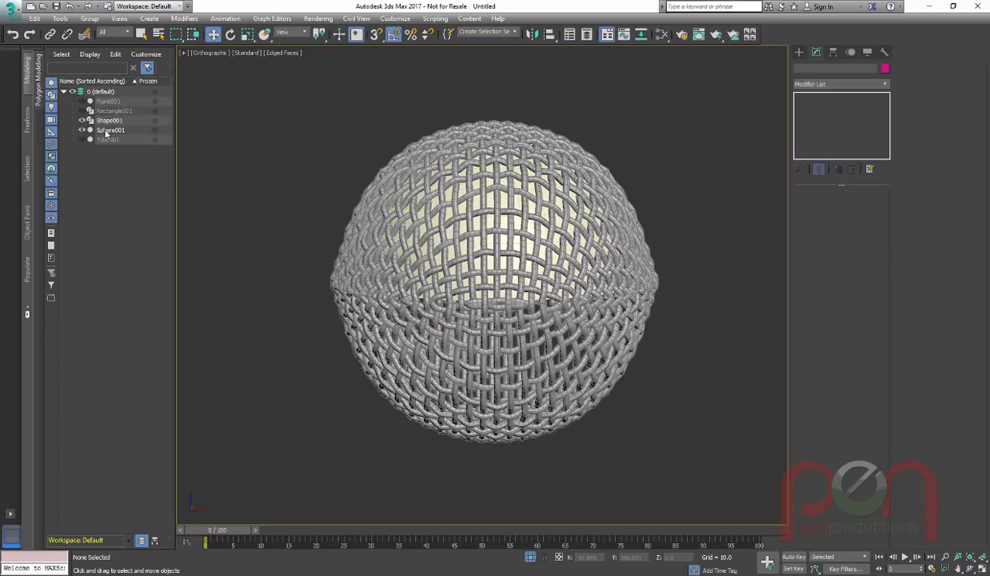
# Add a Taper modifier to the inner sphere, on top of its XForm modifier.
pyautogui.click(110, 129)
pyautogui.keyDown('alt'); pyautogui.moveTo(640, 212); pyautogui.dragTo(656, 202, button='middle'); pyautogui.keyUp('alt')
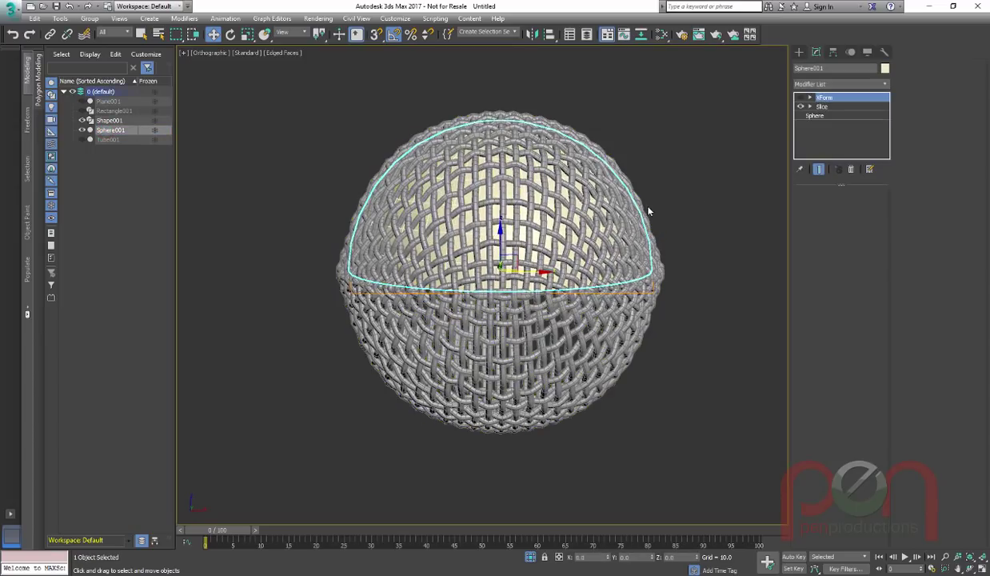
pyautogui.write('x')
pyautogui.write('taper')
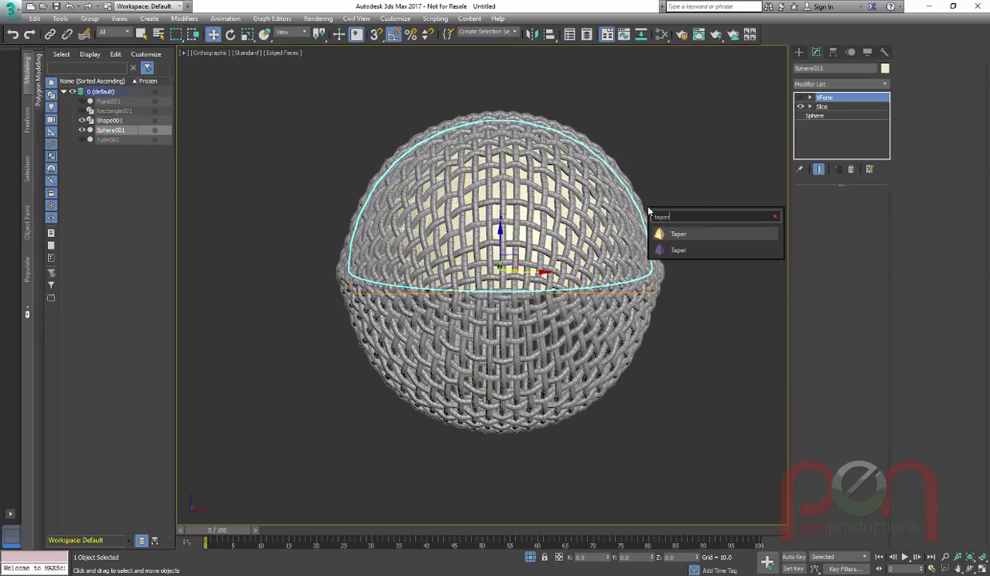
pyautogui.press('Return')
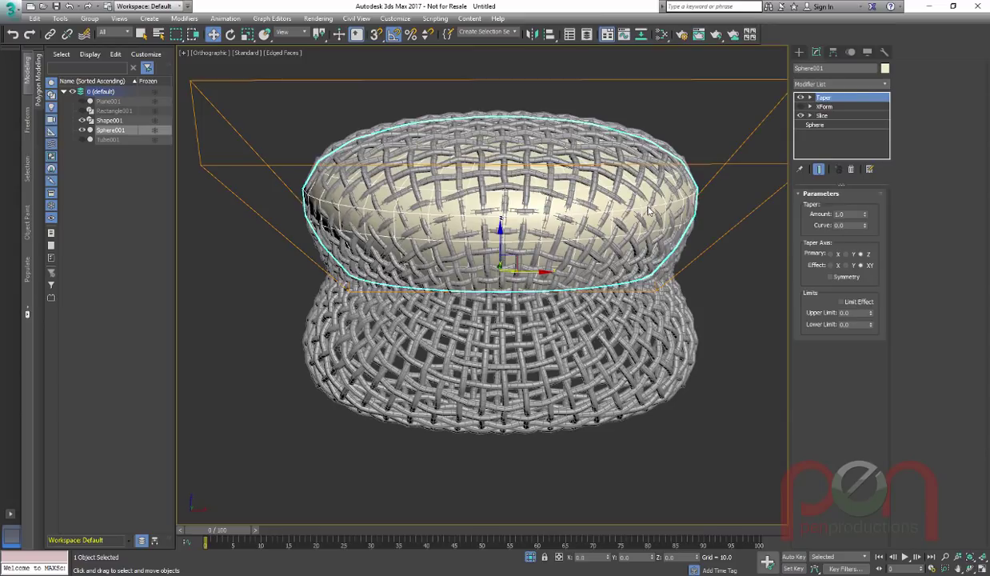
pyautogui.scroll(-2, 573, 328)
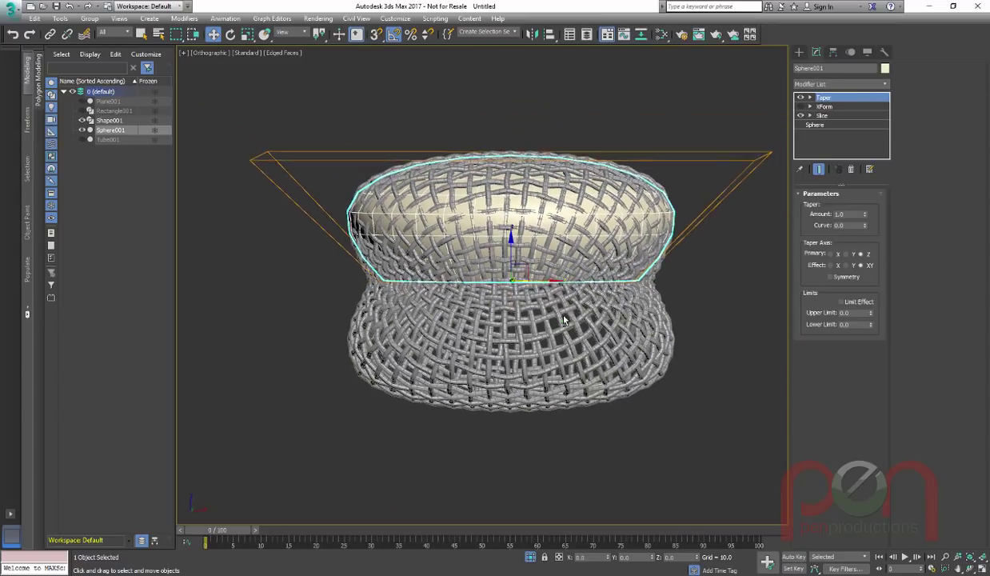
pyautogui.keyDown('alt'); pyautogui.moveTo(532, 298); pyautogui.dragTo(537, 307, button='middle'); pyautogui.keyUp('alt')
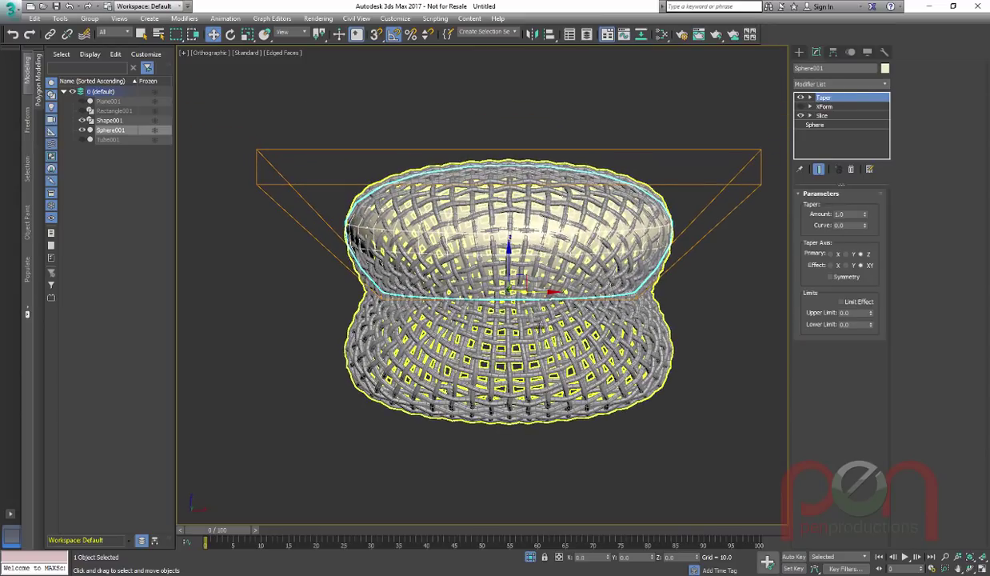
# Raise the Taper modifier's center along Z toward the top of the sphere, with the view in wireframe.
pyautogui.press('2')
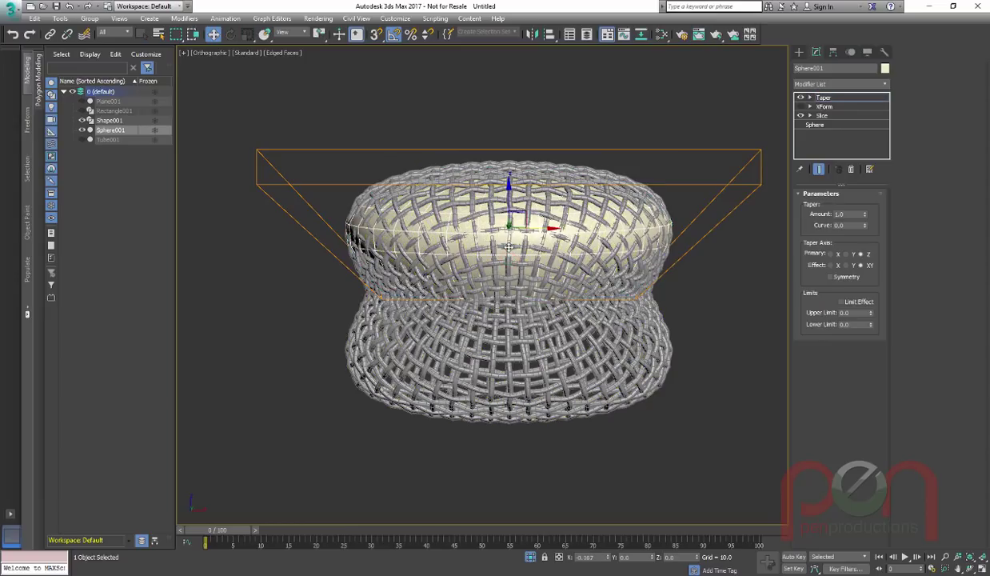
pyautogui.moveTo(531, 239); pyautogui.dragTo(534, 242)
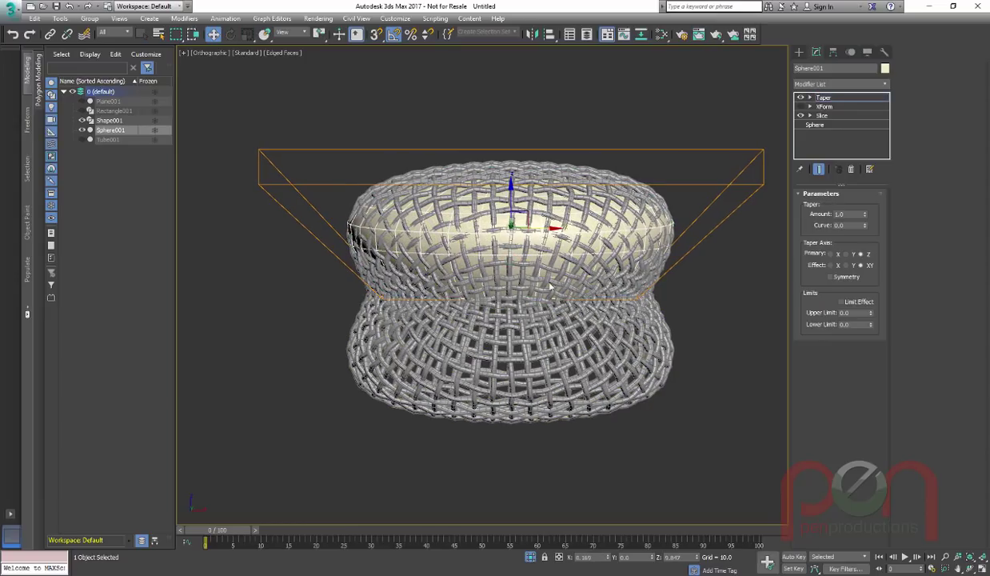
pyautogui.moveTo(534, 275)
pyautogui.keyDown('alt'); pyautogui.mouseDown(button='middle')
pyautogui.moveTo(569, 271)
pyautogui.moveTo(536, 266)
pyautogui.mouseUp(button='middle'); pyautogui.keyUp('alt')
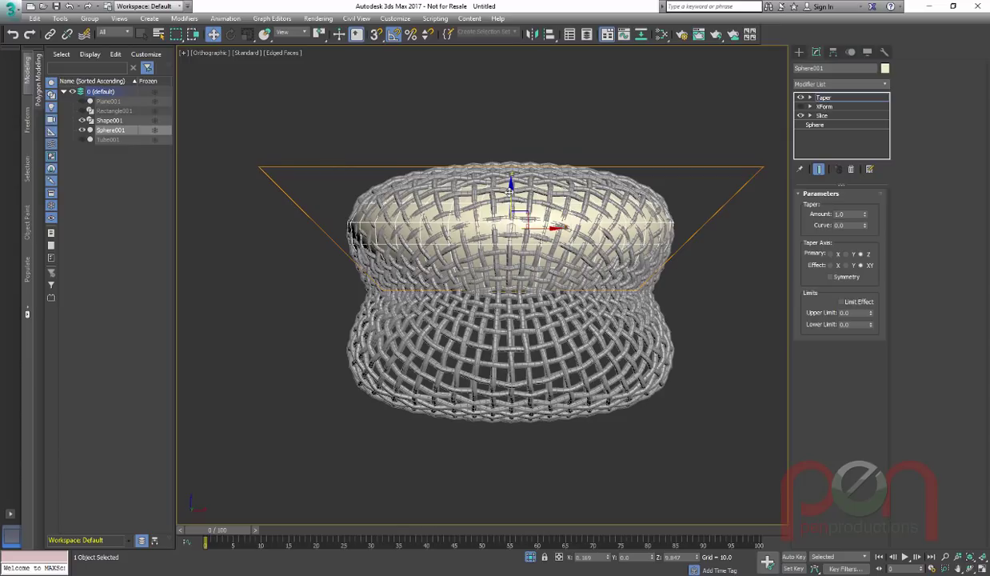
pyautogui.moveTo(493, 195); pyautogui.dragTo(538, 233)
pyautogui.keyDown('alt'); pyautogui.moveTo(536, 217); pyautogui.dragTo(512, 223, button='middle'); pyautogui.keyUp('alt')
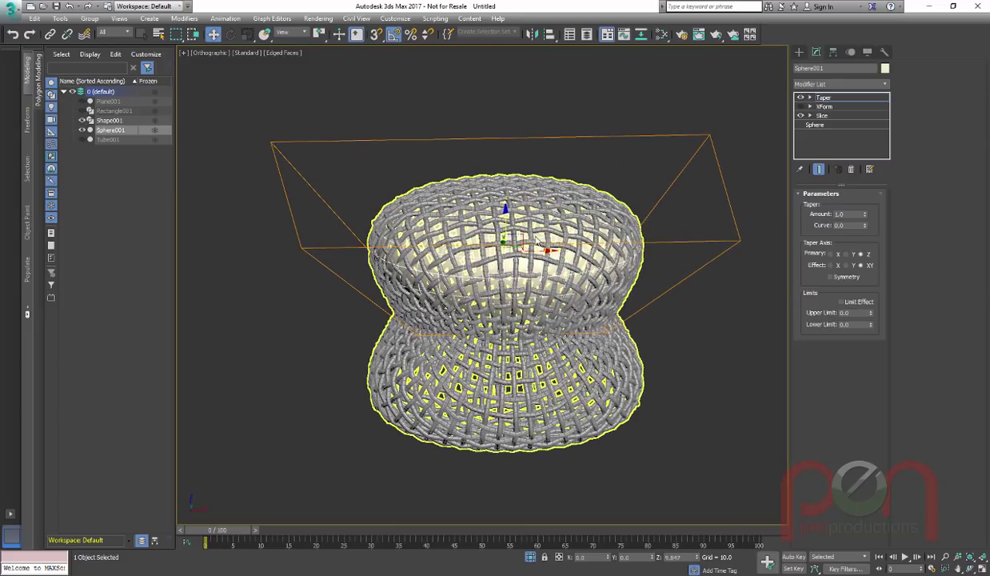
pyautogui.press('F3')
pyautogui.scroll(3, 497, 218)
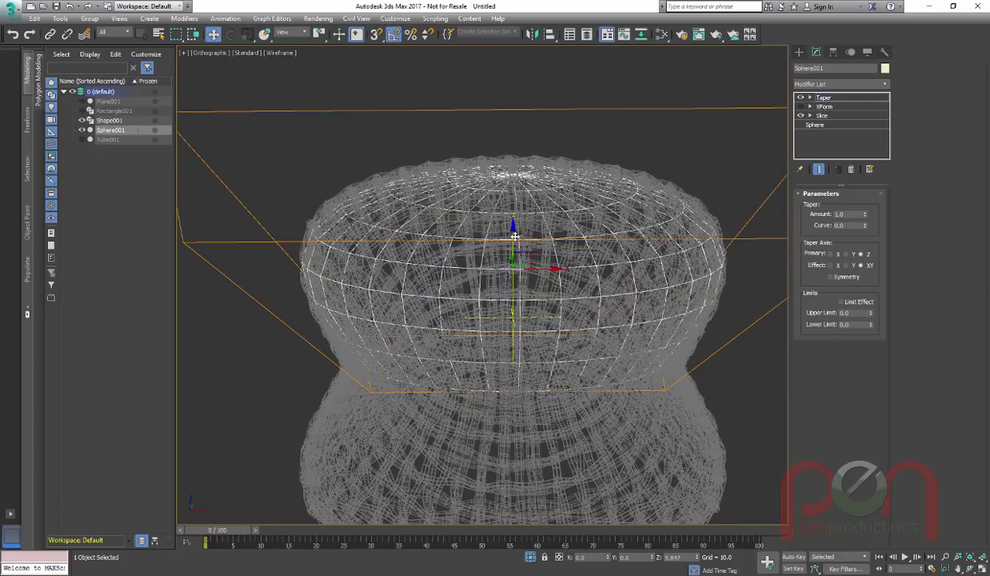
pyautogui.scroll(-3, 514, 223)
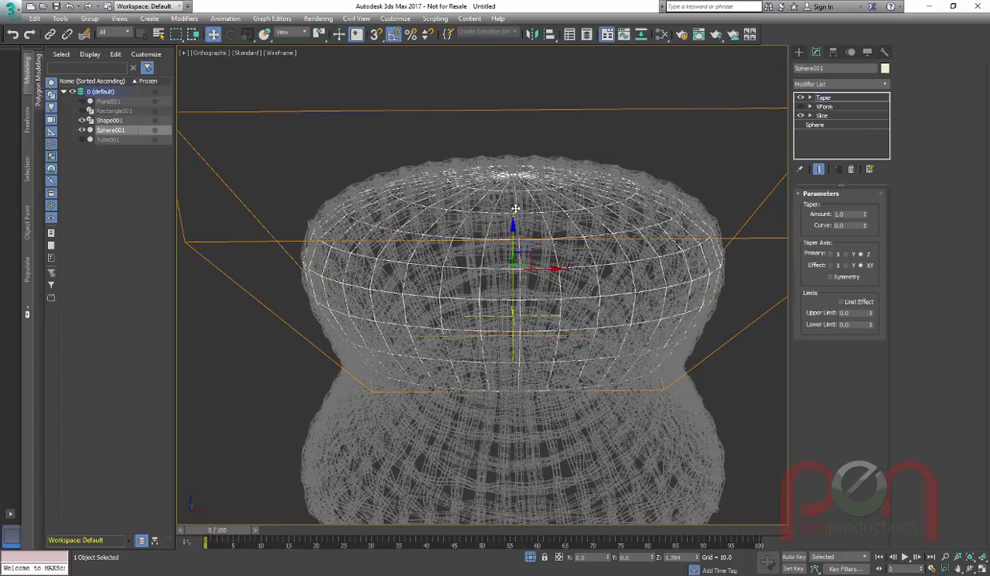
pyautogui.scroll(-3, 519, 186)
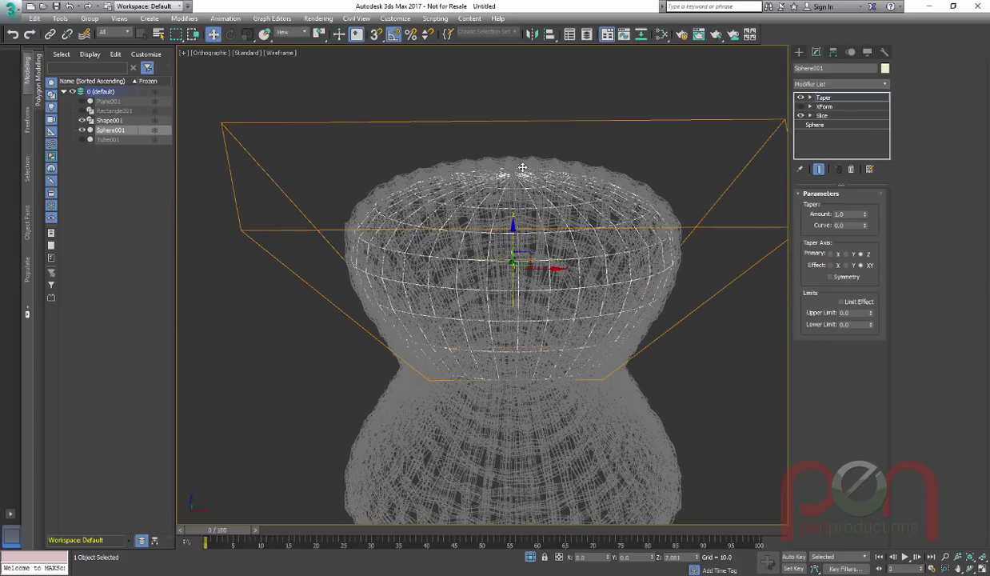
pyautogui.scroll(-3, 523, 150)
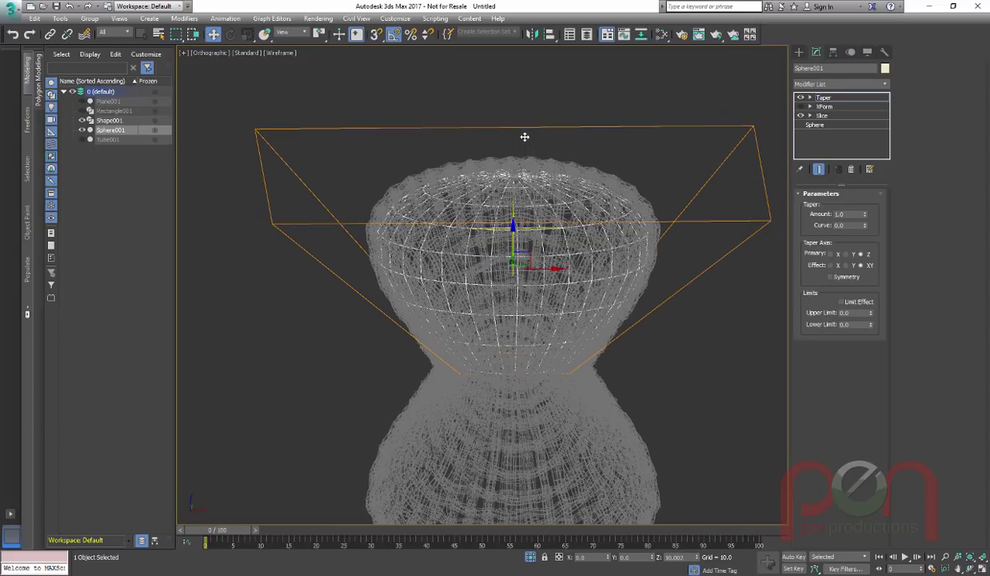
pyautogui.scroll(-1, 547, 270)
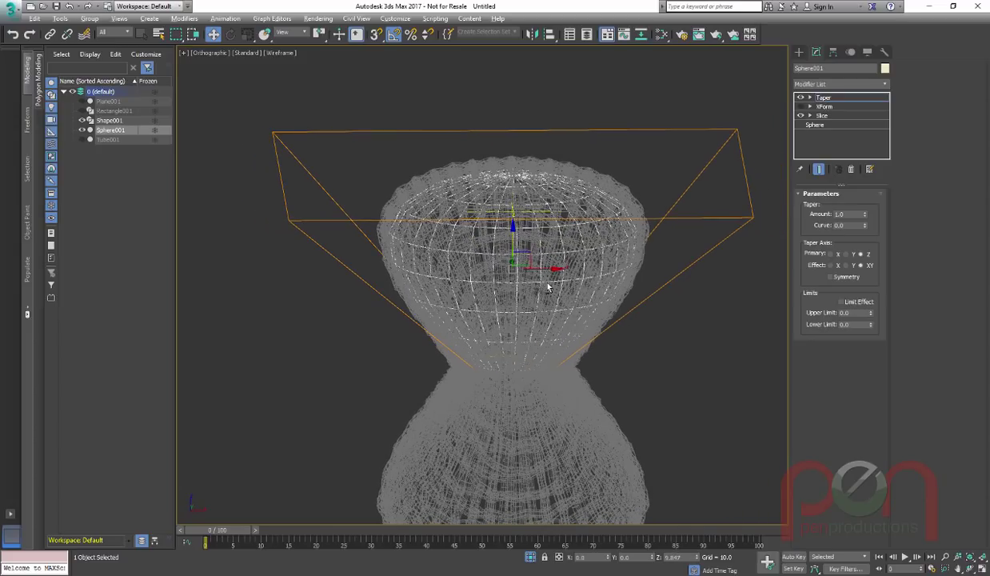
# Move the Taper center further up along Z to narrow the head's waist.
pyautogui.keyDown('alt'); pyautogui.moveTo(548, 287); pyautogui.dragTo(548, 277, button='middle'); pyautogui.keyUp('alt')
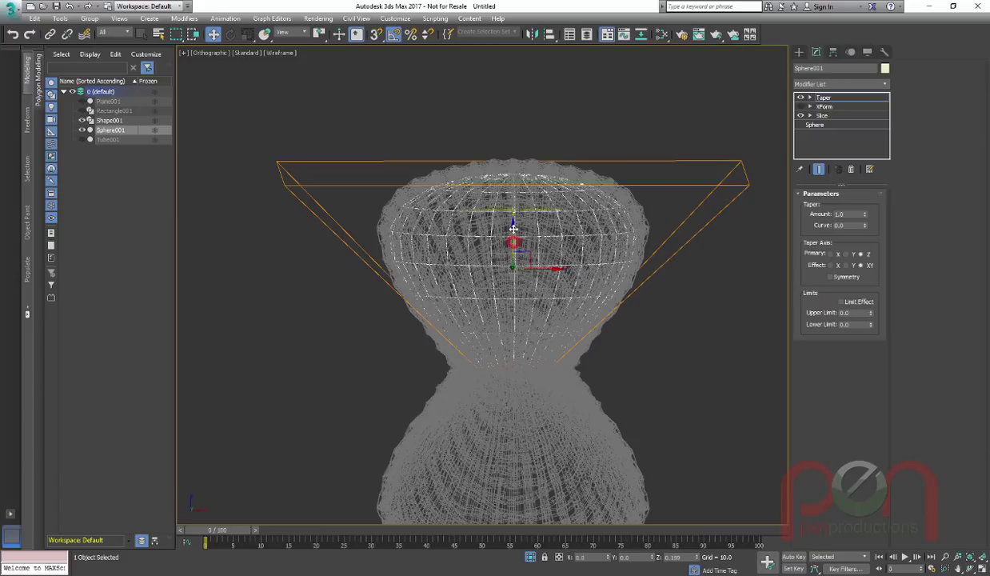
pyautogui.scroll(-1, 513, 230)
pyautogui.moveTo(515, 217); pyautogui.dragTo(516, 208)
pyautogui.keyDown('alt'); pyautogui.moveTo(516, 208); pyautogui.dragTo(516, 206, button='middle'); pyautogui.keyUp('alt')
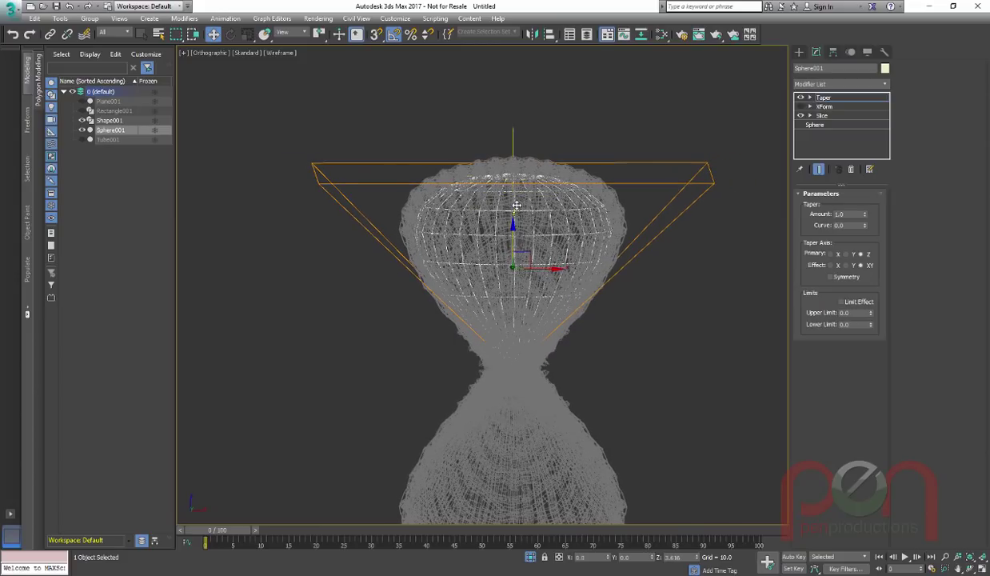
pyautogui.moveTo(517, 205); pyautogui.dragTo(517, 204)
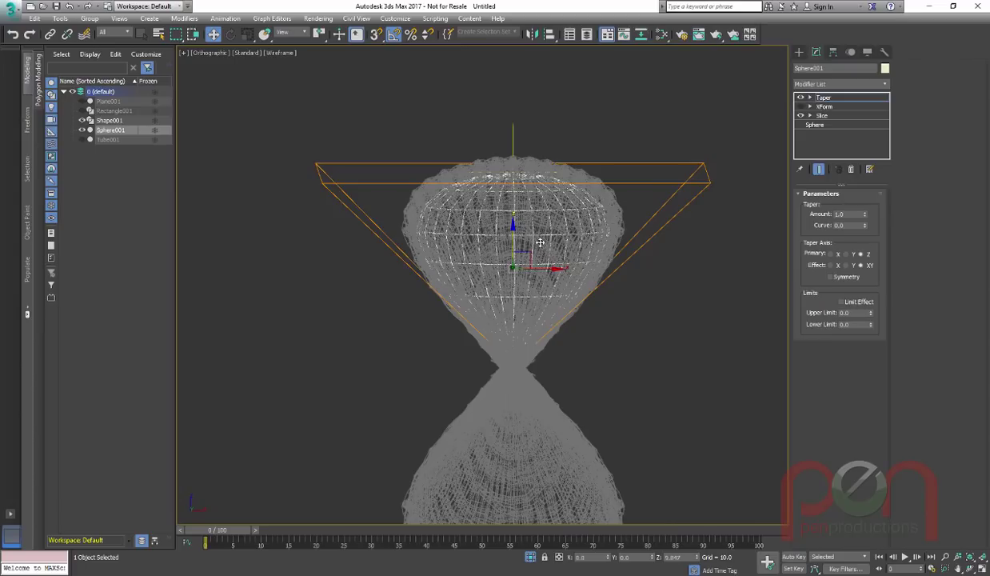
pyautogui.keyDown('alt'); pyautogui.moveTo(541, 242); pyautogui.dragTo(530, 257, button='middle'); pyautogui.keyUp('alt')
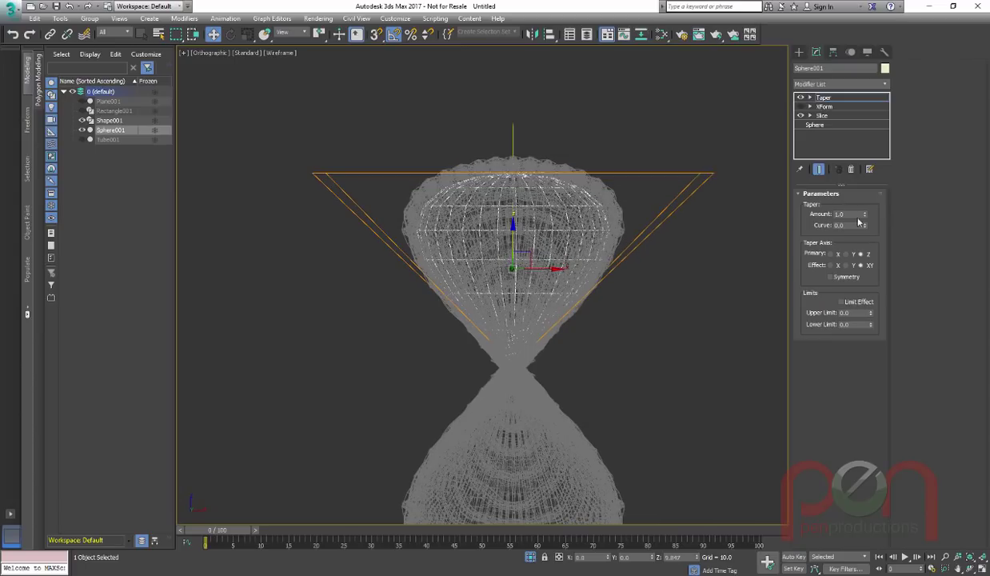
# Reset the Taper amount, set the curve to 0.32 and the amount to about -0.54, and restore shaded display.
pyautogui.rightClick(865, 213)
pyautogui.click(865, 223)
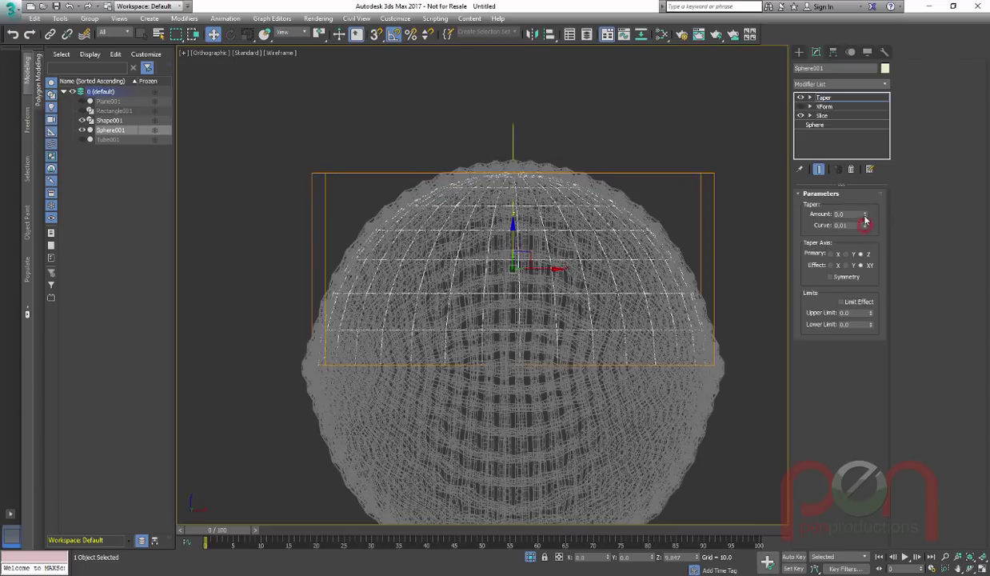
pyautogui.moveTo(864, 221)
pyautogui.mouseDown()
pyautogui.moveTo(865, 209)
pyautogui.moveTo(864, 241)
pyautogui.mouseUp()
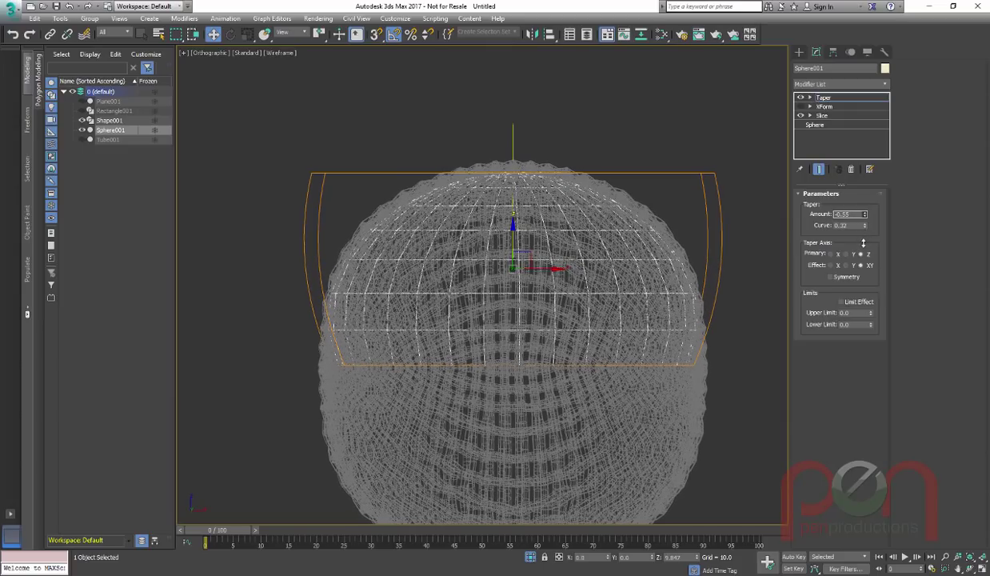
pyautogui.press('F3')
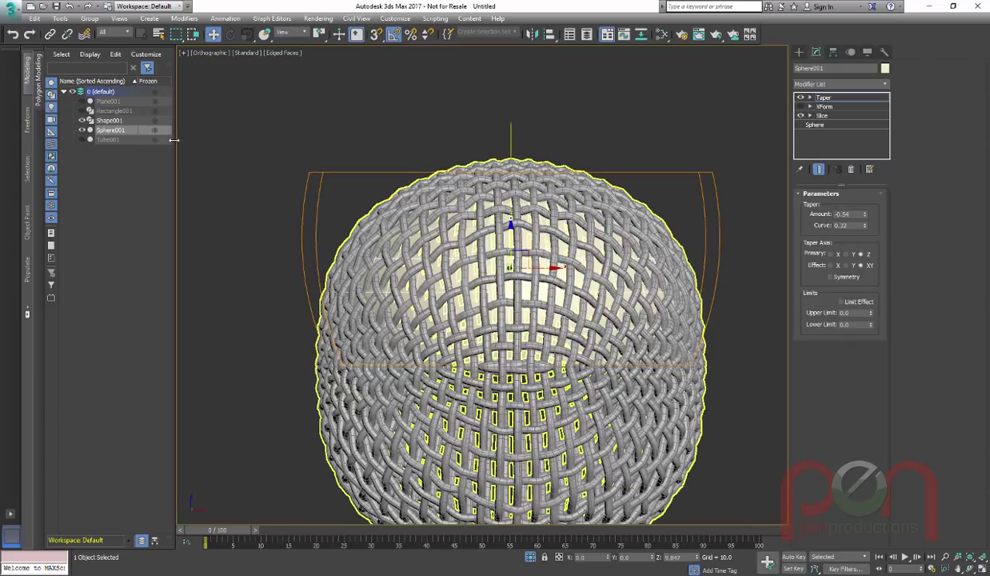
# Unhide the tube ring and adjust the sphere's Taper amount to -0.57.
pyautogui.click(81, 139)
pyautogui.keyDown('alt'); pyautogui.moveTo(551, 264); pyautogui.dragTo(545, 198, button='middle'); pyautogui.keyUp('alt')
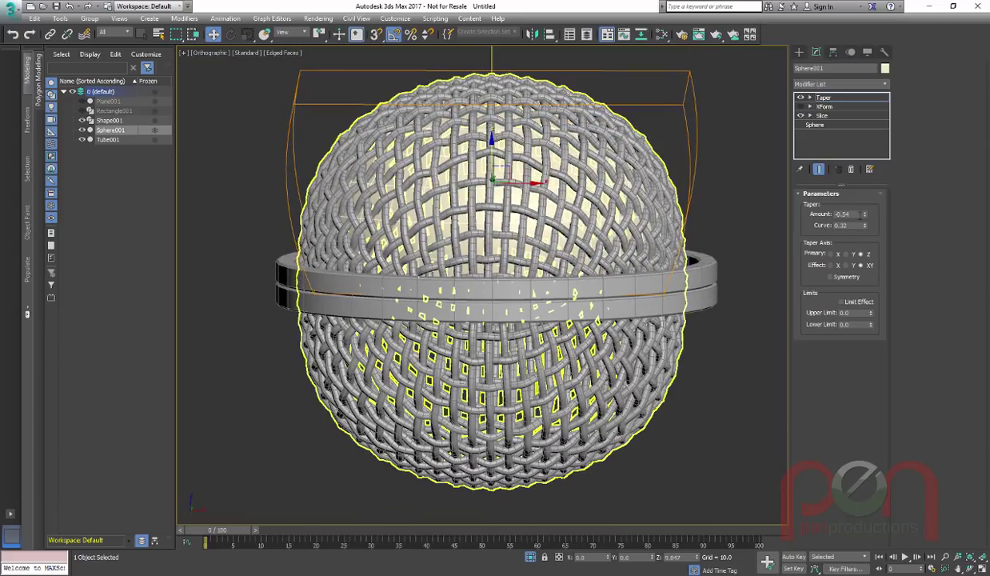
pyautogui.moveTo(865, 219); pyautogui.dragTo(866, 222)
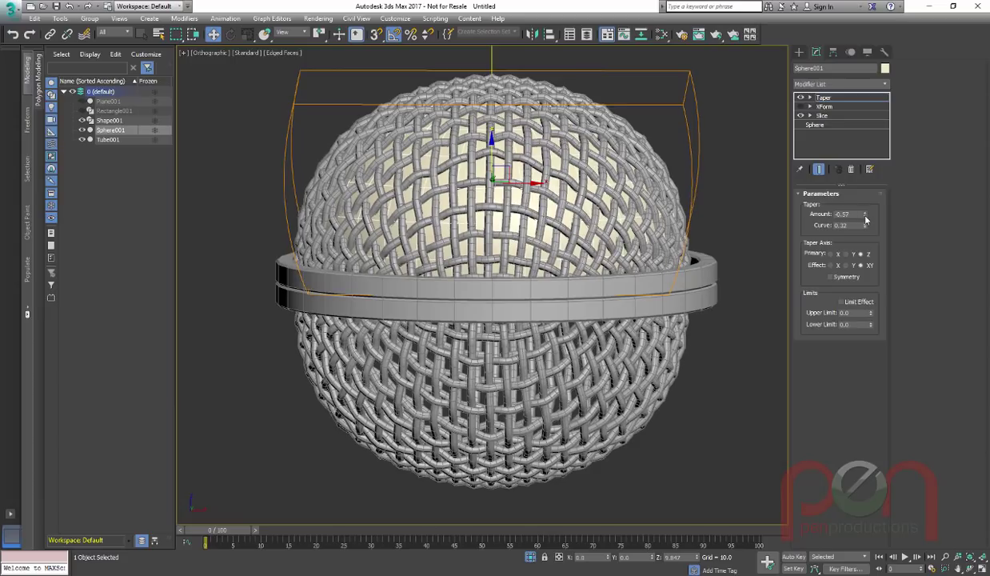
# Examine how the tapered head fits inside the tube ring from the top and from the side.
pyautogui.keyDown('alt'); pyautogui.moveTo(527, 252); pyautogui.dragTo(542, 280, button='middle'); pyautogui.keyUp('alt')
pyautogui.press('t')
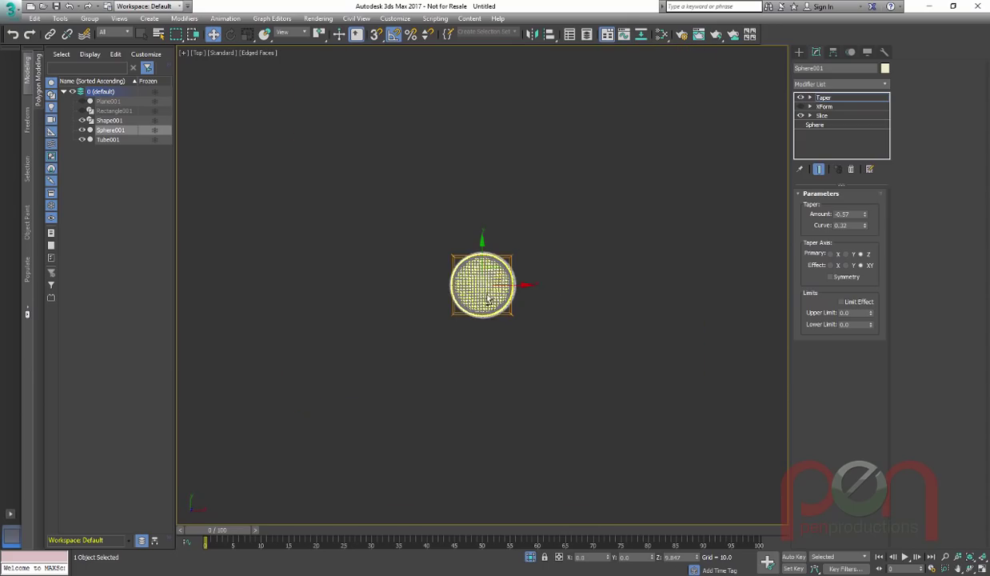
pyautogui.scroll(12, 489, 293)
pyautogui.scroll(2, 435, 270)
pyautogui.keyDown('alt'); pyautogui.moveTo(445, 282); pyautogui.dragTo(464, 188, button='middle'); pyautogui.keyUp('alt')
pyautogui.scroll(-10, 465, 196)
pyautogui.keyDown('alt'); pyautogui.moveTo(478, 245); pyautogui.dragTo(583, 248, button='middle'); pyautogui.keyUp('alt')
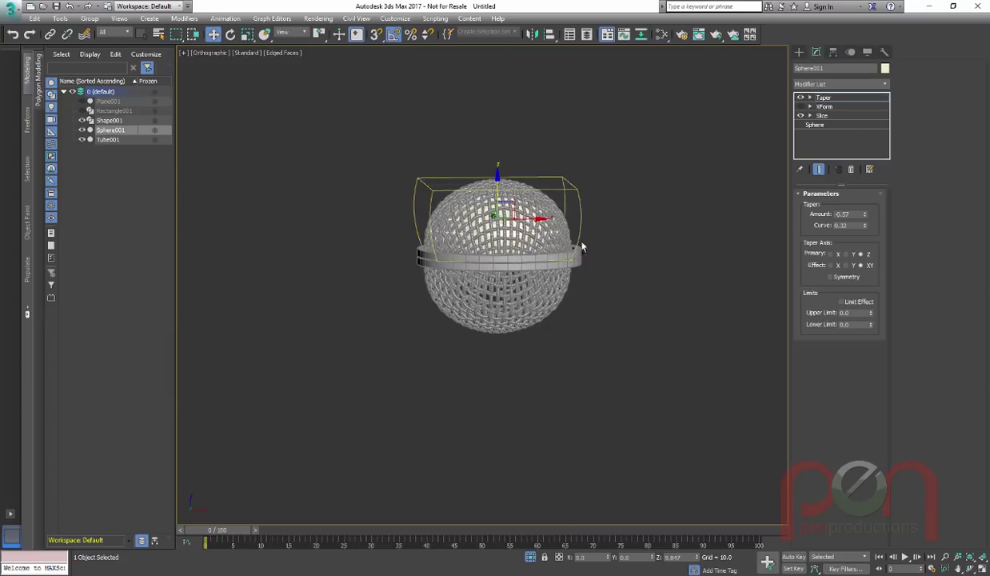
pyautogui.scroll(3, 592, 254)
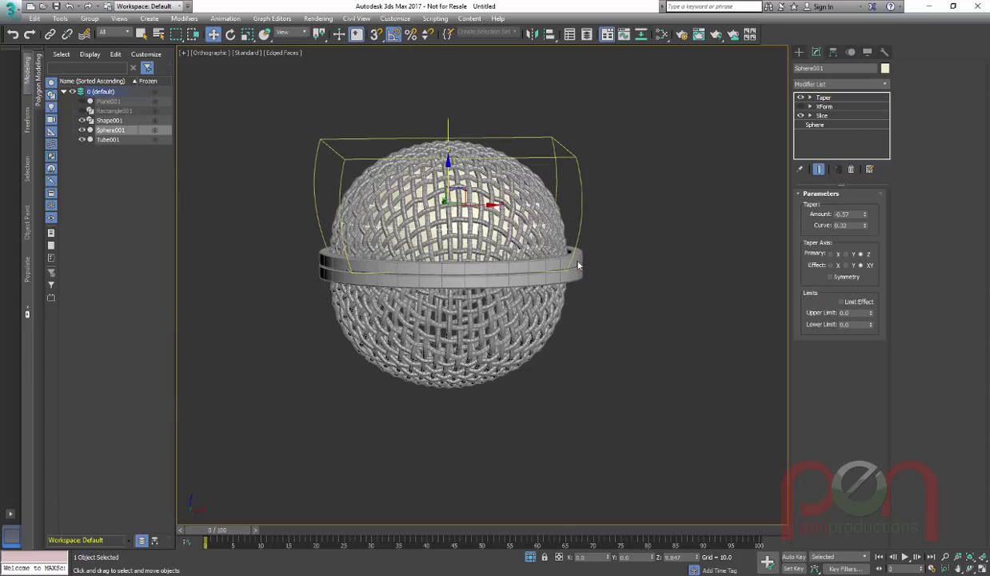
# Leave the Taper sub-object level, select the tube ring and set its X and Y position to 0.
pyautogui.press('1')
pyautogui.moveTo(617, 247); pyautogui.dragTo(644, 248, button='middle')
pyautogui.click(605, 262)
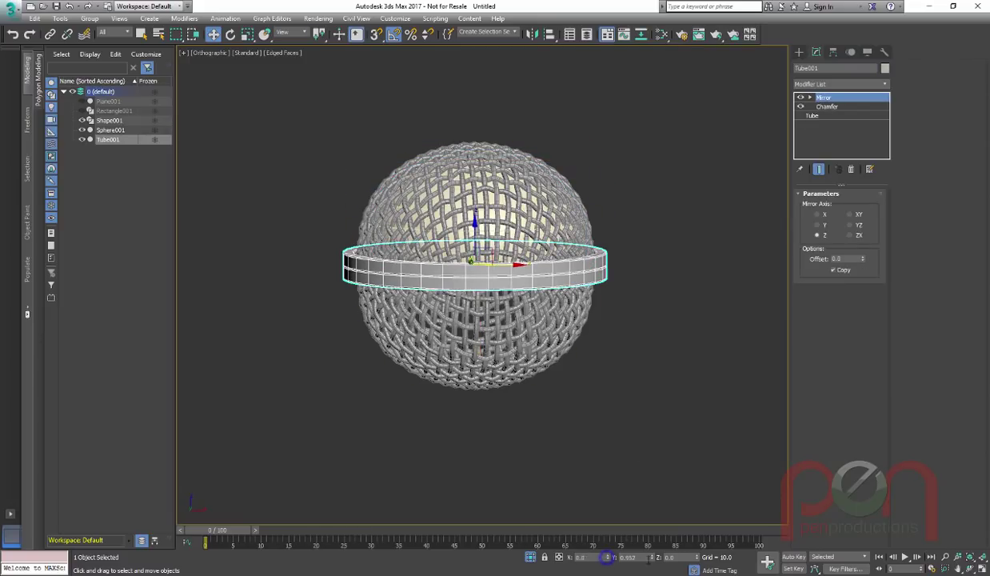
pyautogui.keyDown('alt'); pyautogui.moveTo(590, 331); pyautogui.dragTo(381, 289, button='middle'); pyautogui.keyUp('alt')
pyautogui.scroll(6, 387, 255)
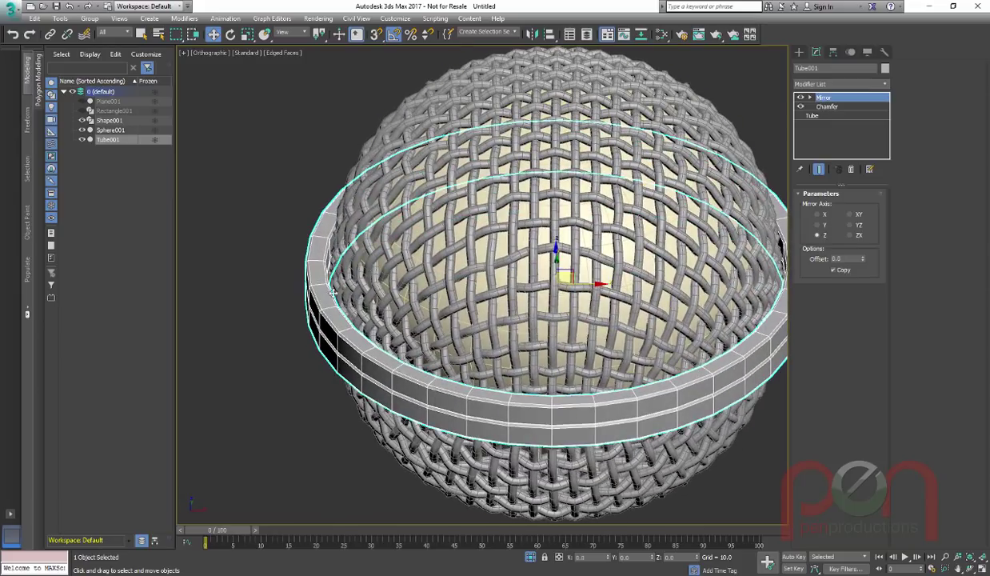
# Slim the tube ring around the head by setting its base Radius 1 to about 21.08 and Radius 2 to about 20.02.
pyautogui.keyDown('alt'); pyautogui.moveTo(320, 285); pyautogui.dragTo(310, 266, button='middle'); pyautogui.keyUp('alt')
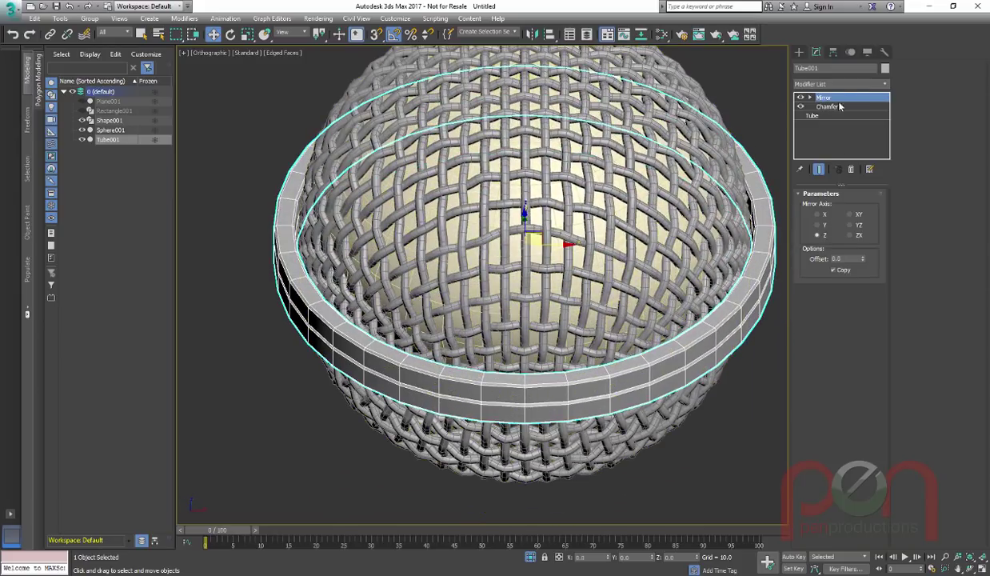
pyautogui.click(810, 116)
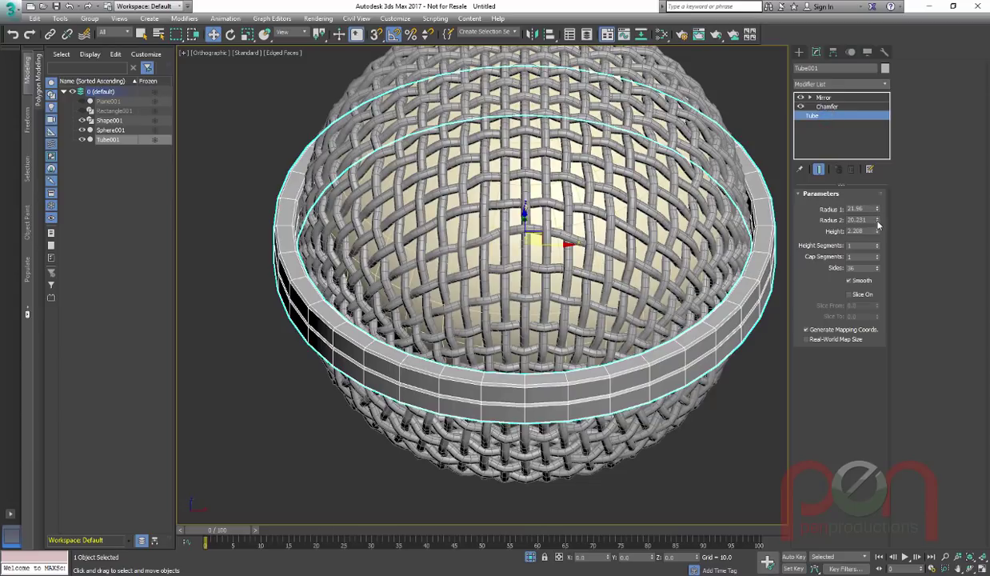
pyautogui.moveTo(878, 226); pyautogui.dragTo(878, 210)
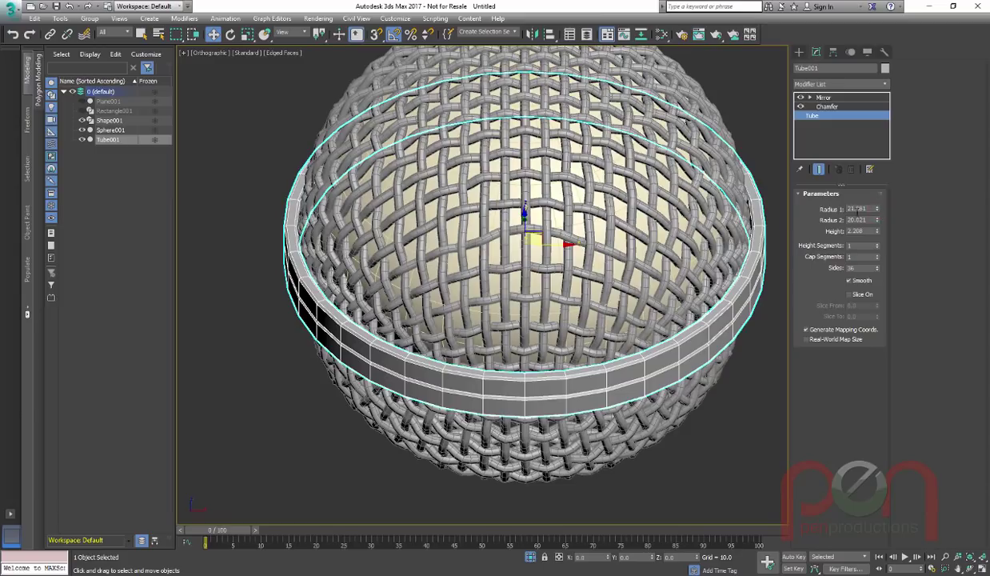
pyautogui.keyDown('alt'); pyautogui.moveTo(647, 302); pyautogui.dragTo(663, 304, button='middle'); pyautogui.keyUp('alt')
pyautogui.scroll(-5, 664, 303)
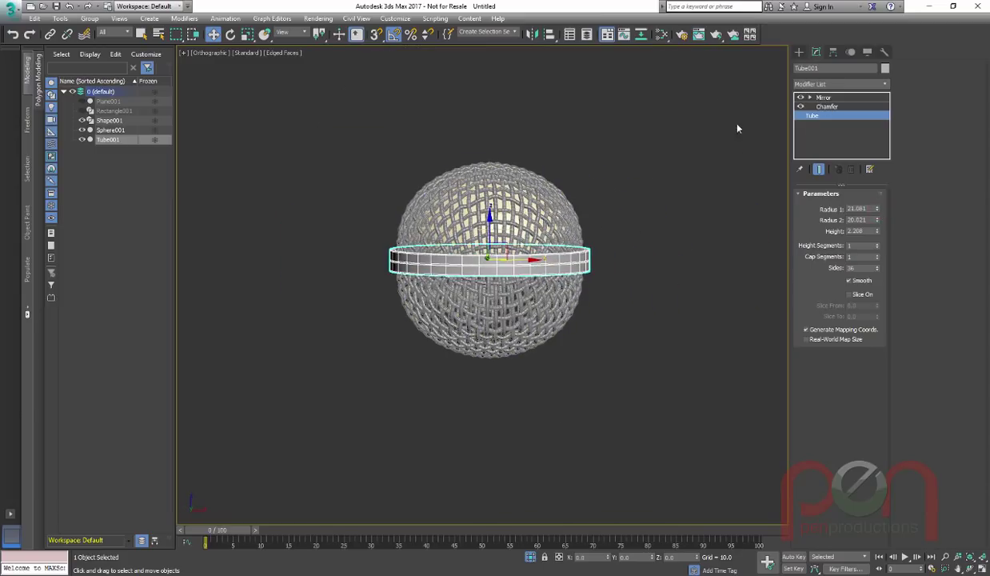
# Unhide the lathed handle, turn off the edged-faces display and deselect everything with the whole microphone in view.
pyautogui.click(82, 111)
pyautogui.scroll(3, 569, 404)
pyautogui.keyDown('alt'); pyautogui.moveTo(557, 320); pyautogui.dragTo(469, 228, button='middle'); pyautogui.keyUp('alt')
pyautogui.scroll(-4, 566, 320)
pyautogui.moveTo(469, 228)
pyautogui.keyDown('alt'); pyautogui.mouseDown(button='middle')
pyautogui.moveTo(504, 250)
pyautogui.moveTo(487, 220)
pyautogui.mouseUp(button='middle'); pyautogui.keyUp('alt')
pyautogui.scroll(-1, 505, 249)
pyautogui.press('F4')
pyautogui.moveTo(562, 266)
pyautogui.keyDown('alt'); pyautogui.mouseDown(button='middle')
pyautogui.moveTo(553, 223)
pyautogui.moveTo(508, 229)
pyautogui.mouseUp(button='middle'); pyautogui.keyUp('alt')
pyautogui.scroll(-2, 544, 228)
pyautogui.click(583, 216)
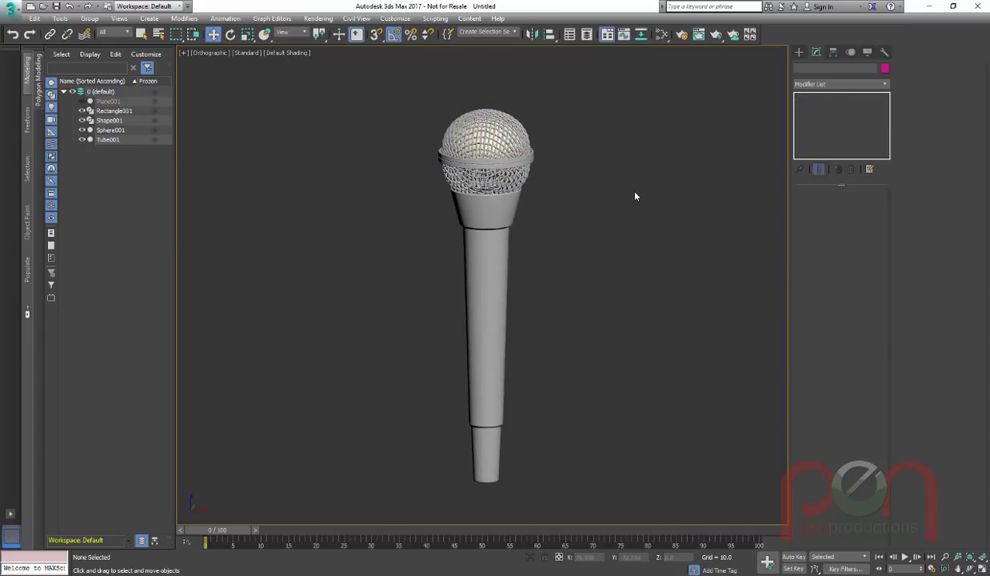
# Switch to a perspective view with the grid hidden and examine the assembled microphone and its woven head.
pyautogui.press('p')
pyautogui.keyDown('alt'); pyautogui.moveTo(630, 201); pyautogui.dragTo(581, 230, button='middle'); pyautogui.keyUp('alt')
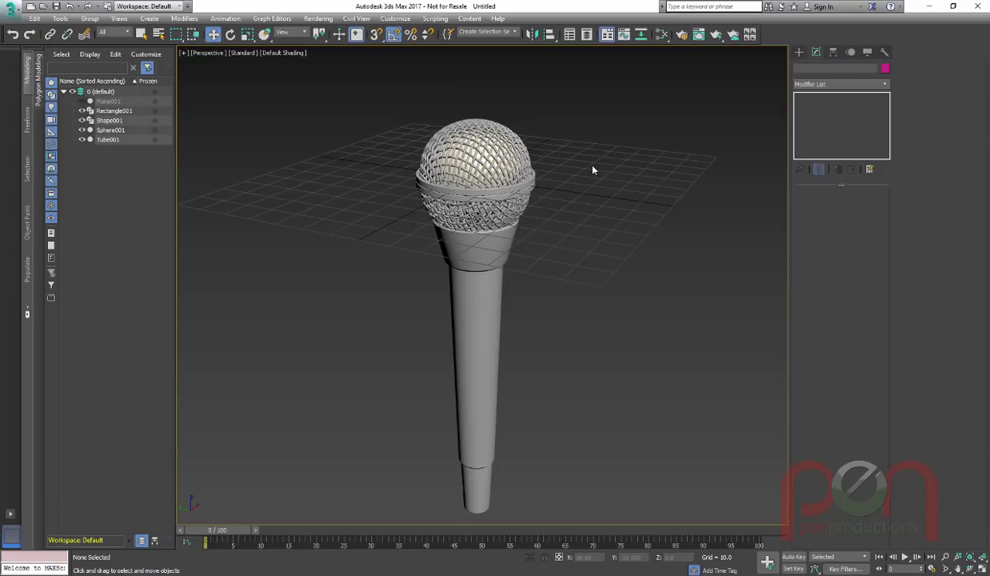
pyautogui.keyDown('alt'); pyautogui.moveTo(596, 173); pyautogui.dragTo(718, 284, button='middle'); pyautogui.keyUp('alt')
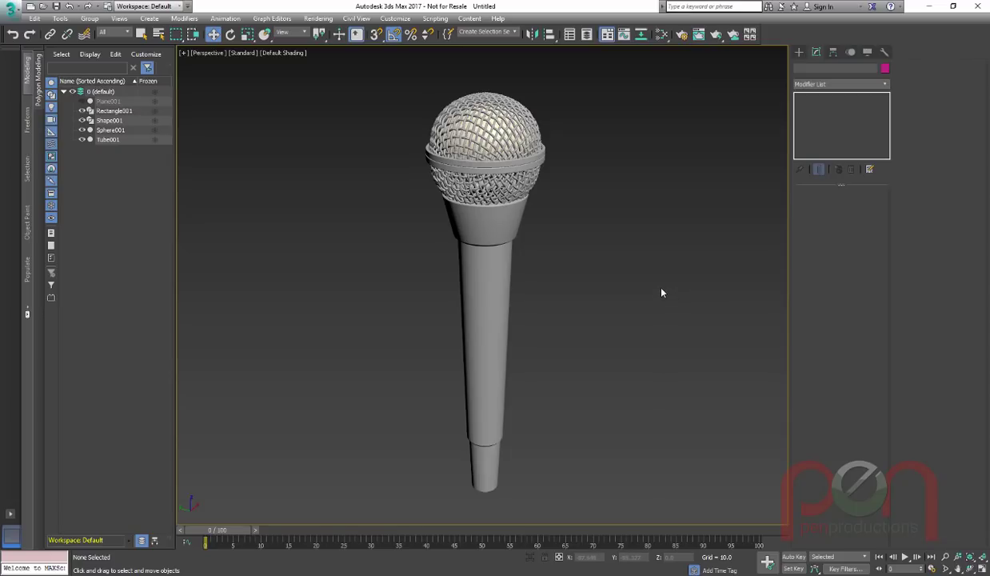
pyautogui.click(475, 131)
pyautogui.click(578, 136)
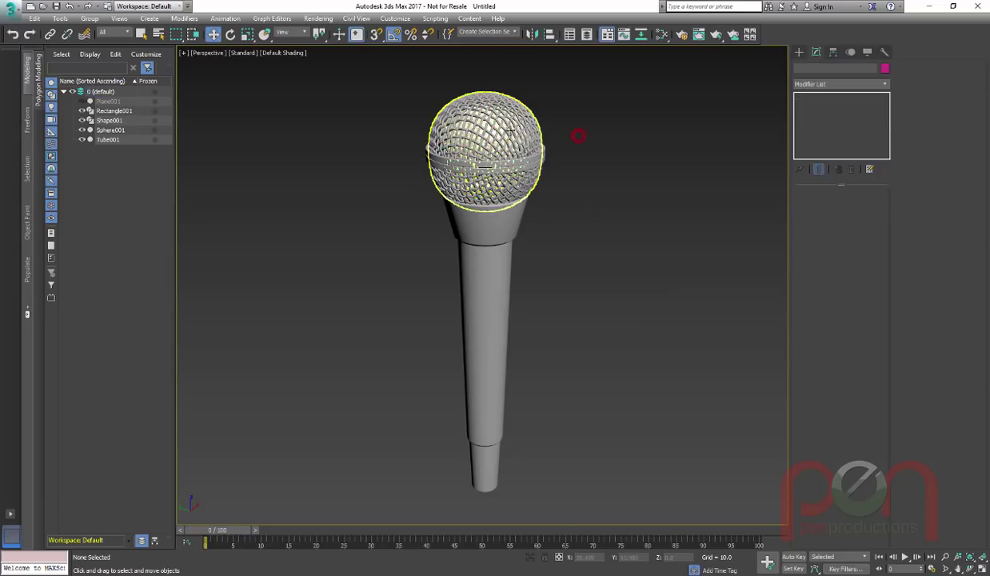